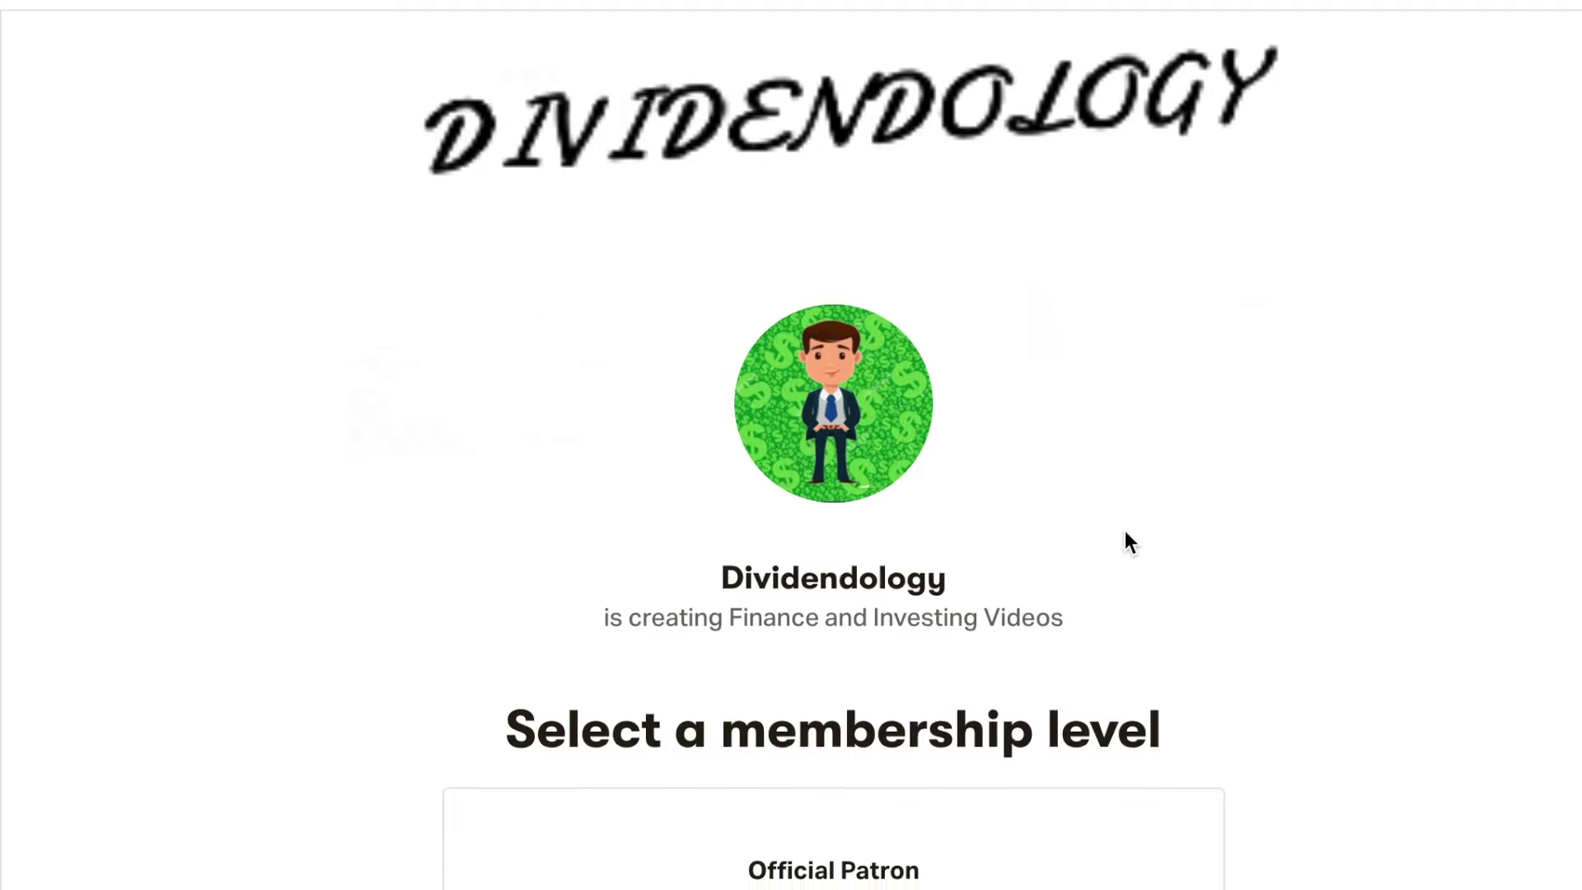
Scroll down through the intro to the stock-tracker header row running from Price to Price Change %
scroll(1125, 531, down, 9)
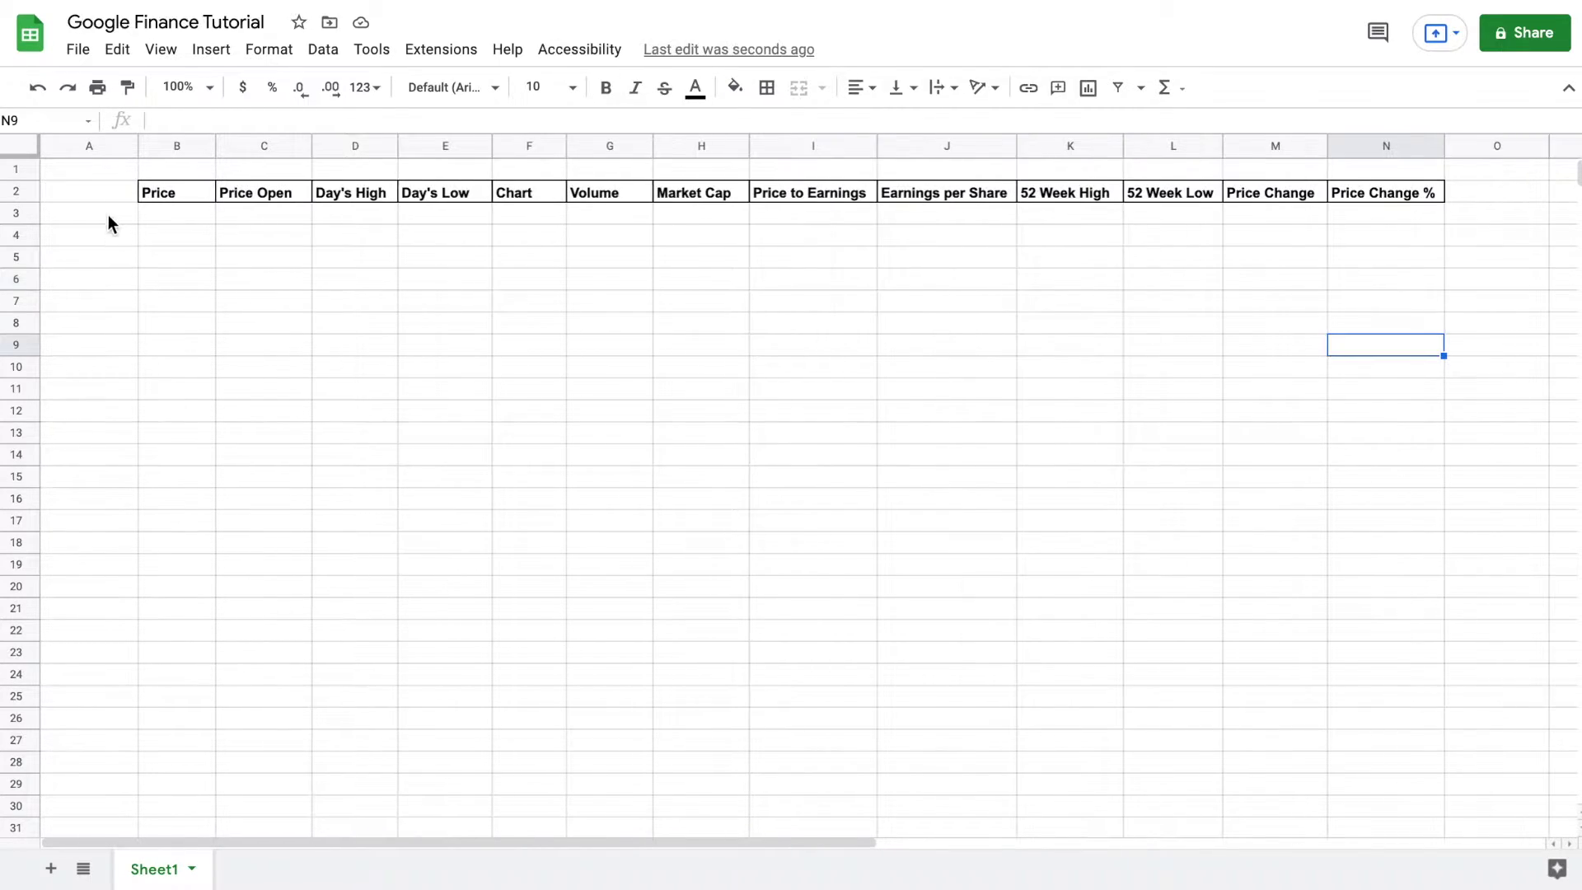
Enter the ticker AAPL in cell A3
click(107, 215)
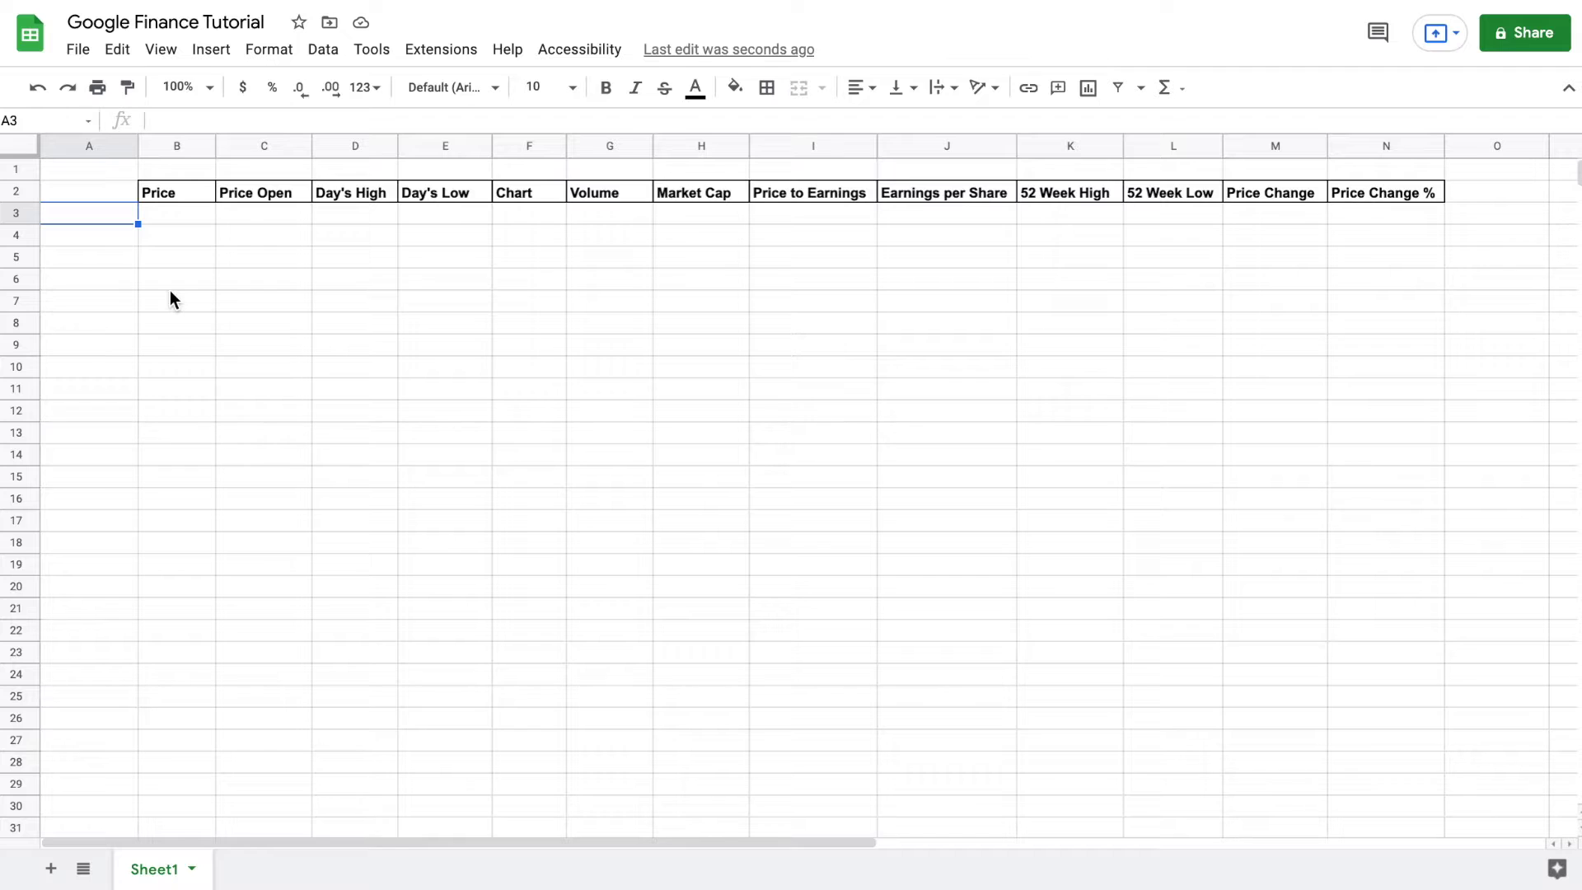
text(AAPL)
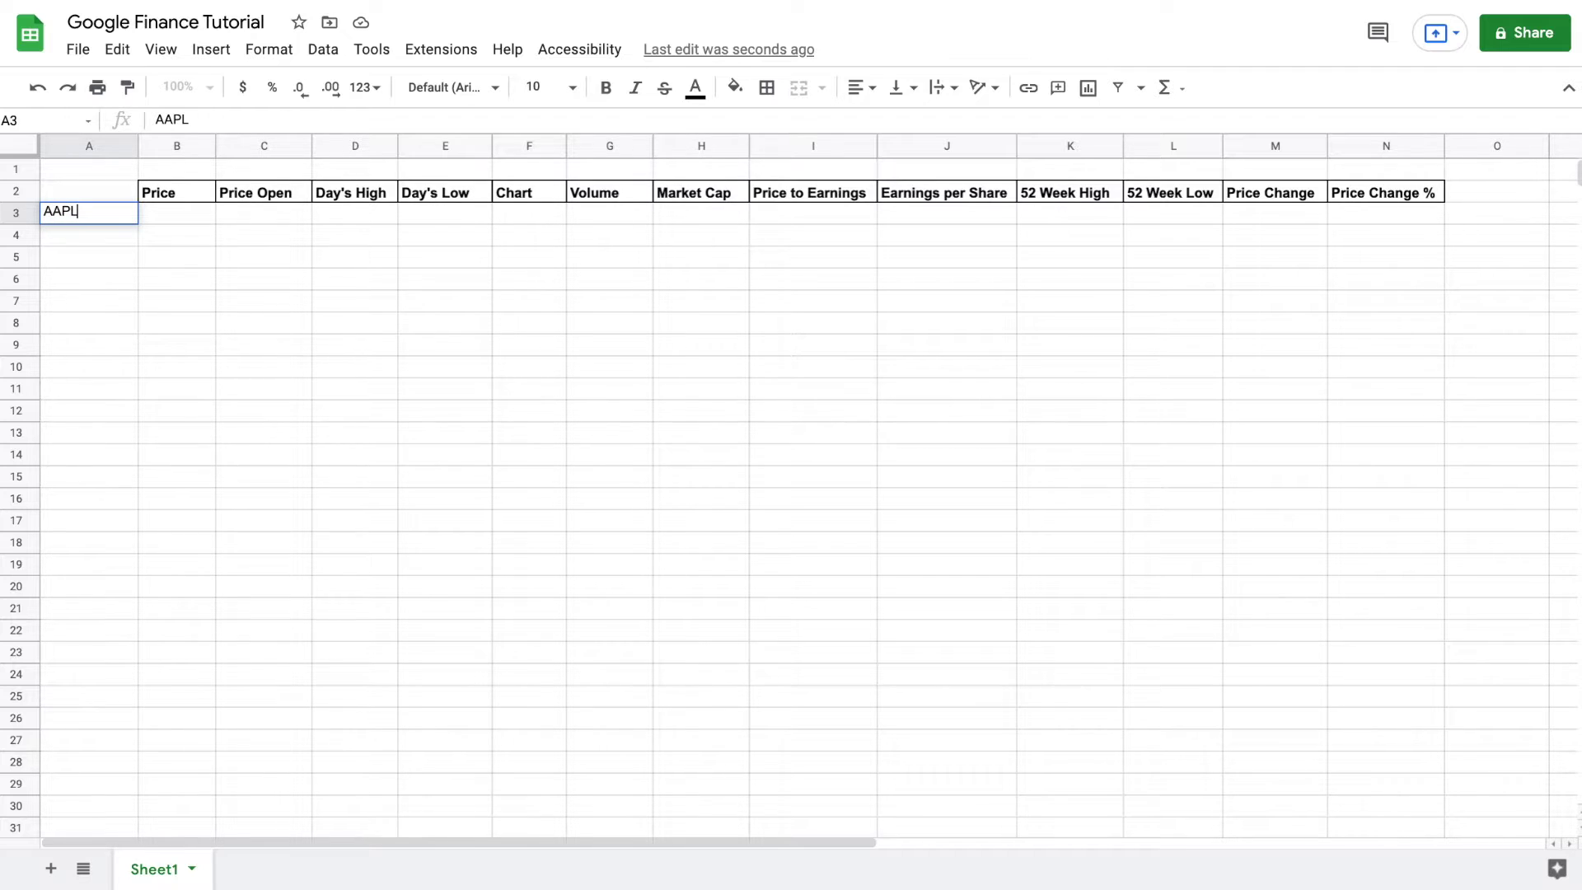
key(Return)
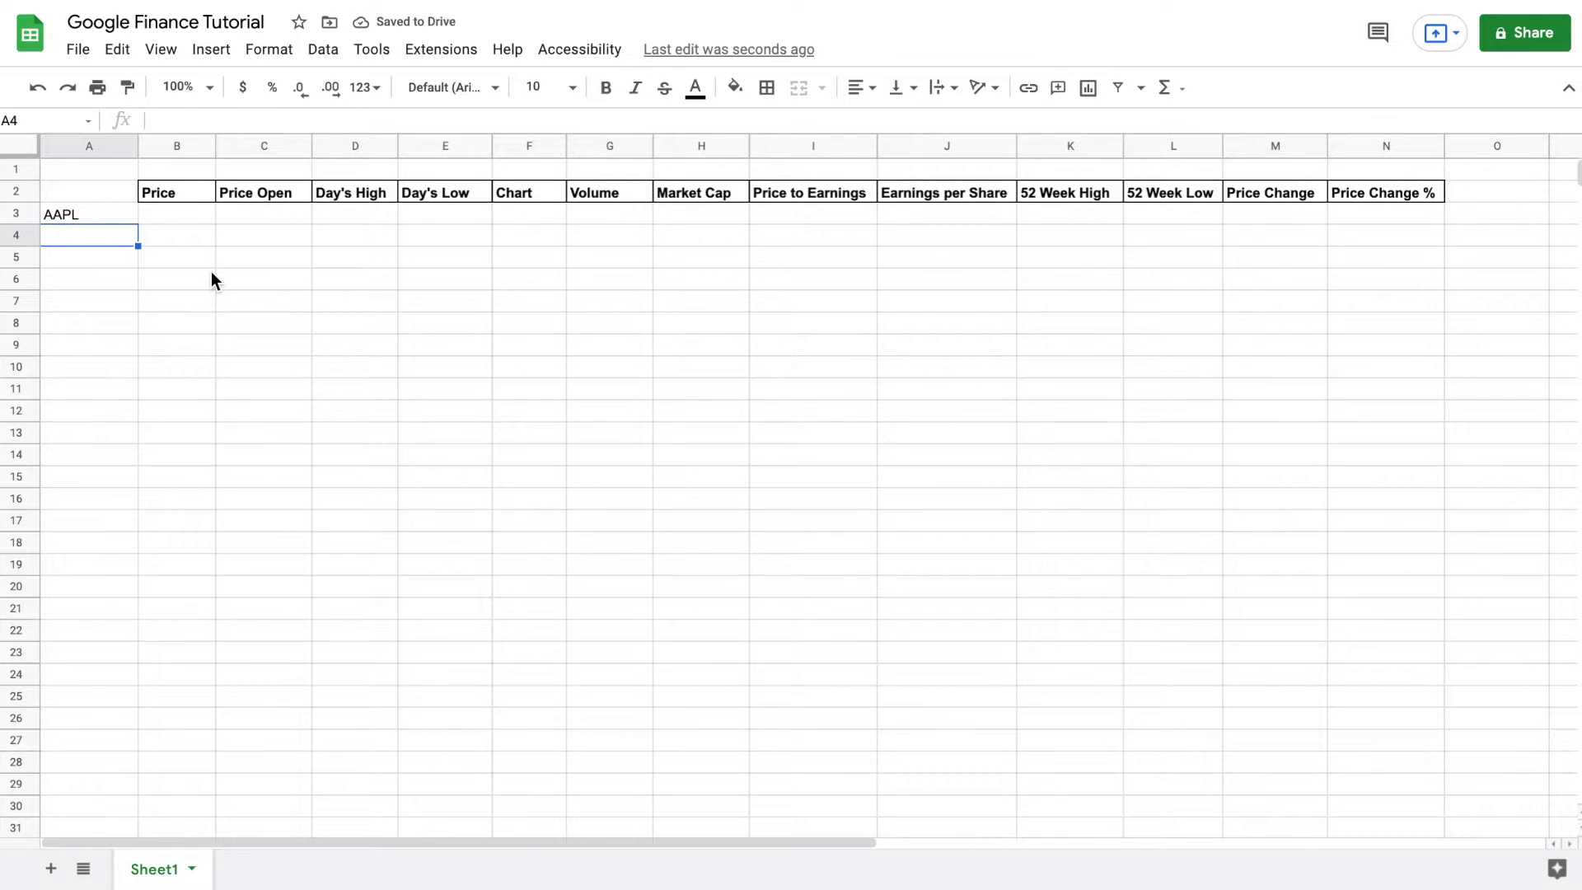
click(114, 238)
Enter =GOOGLEFINANCE(A3) in B3 to show AAPL's price, 147.94
click(190, 217)
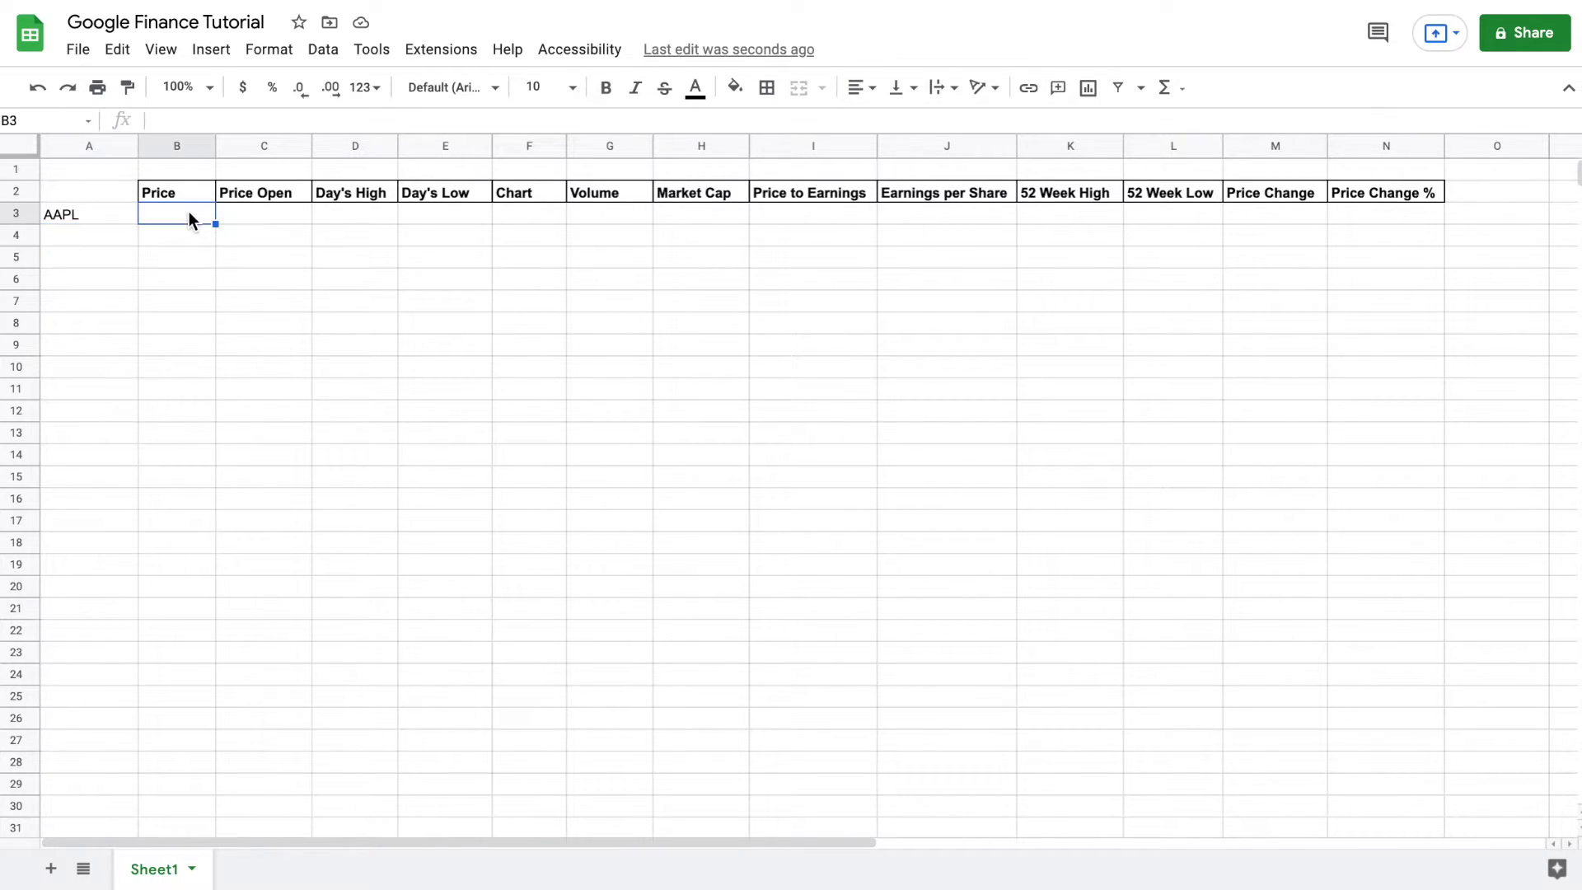
text(=)
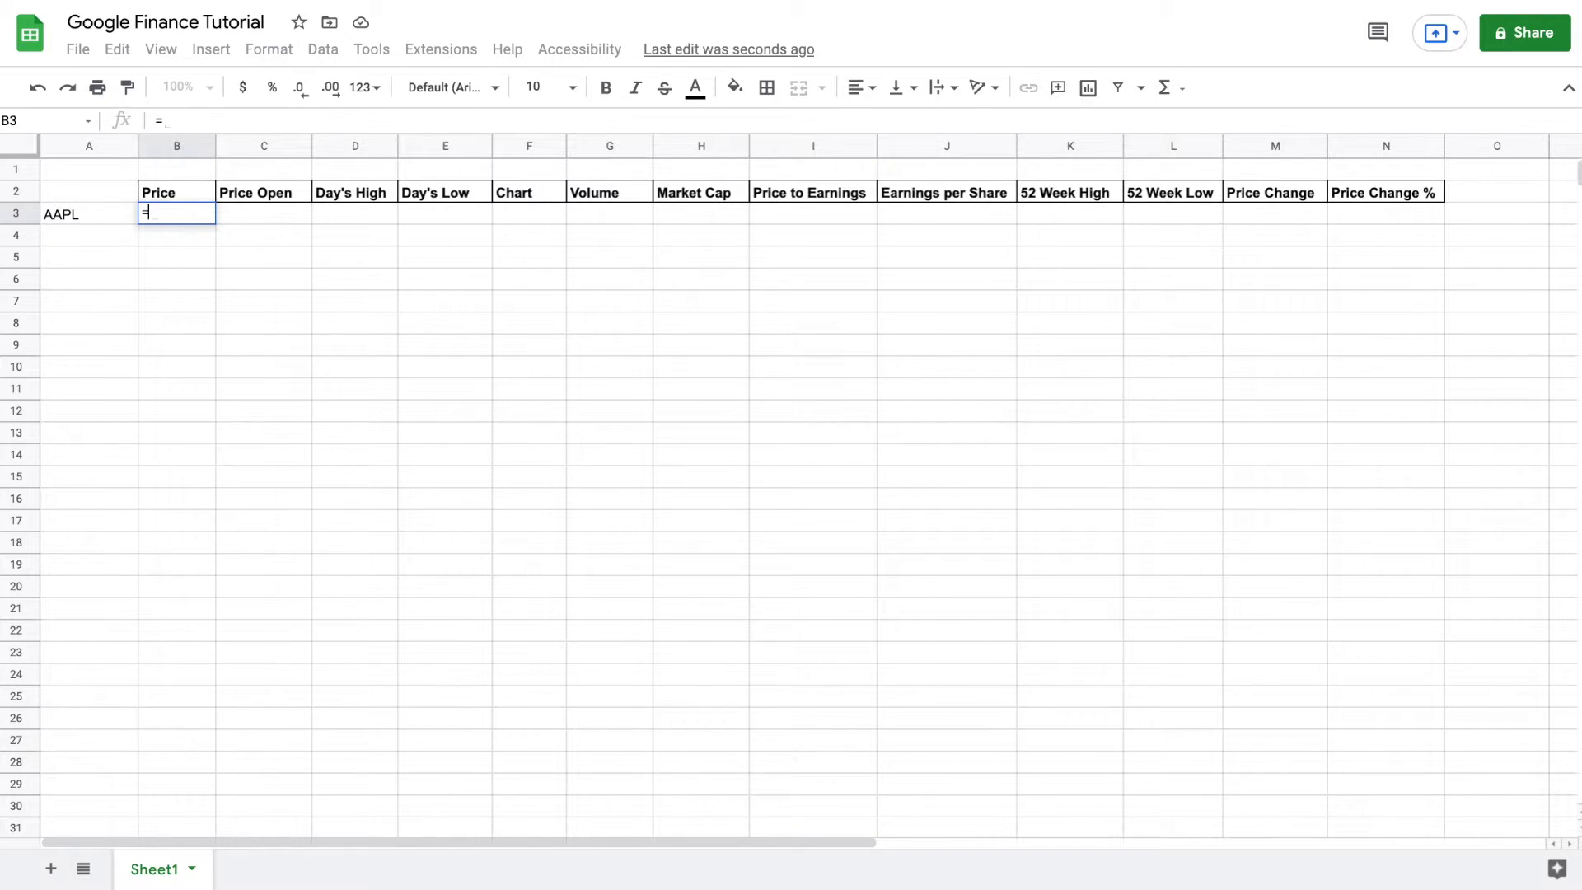
text(go)
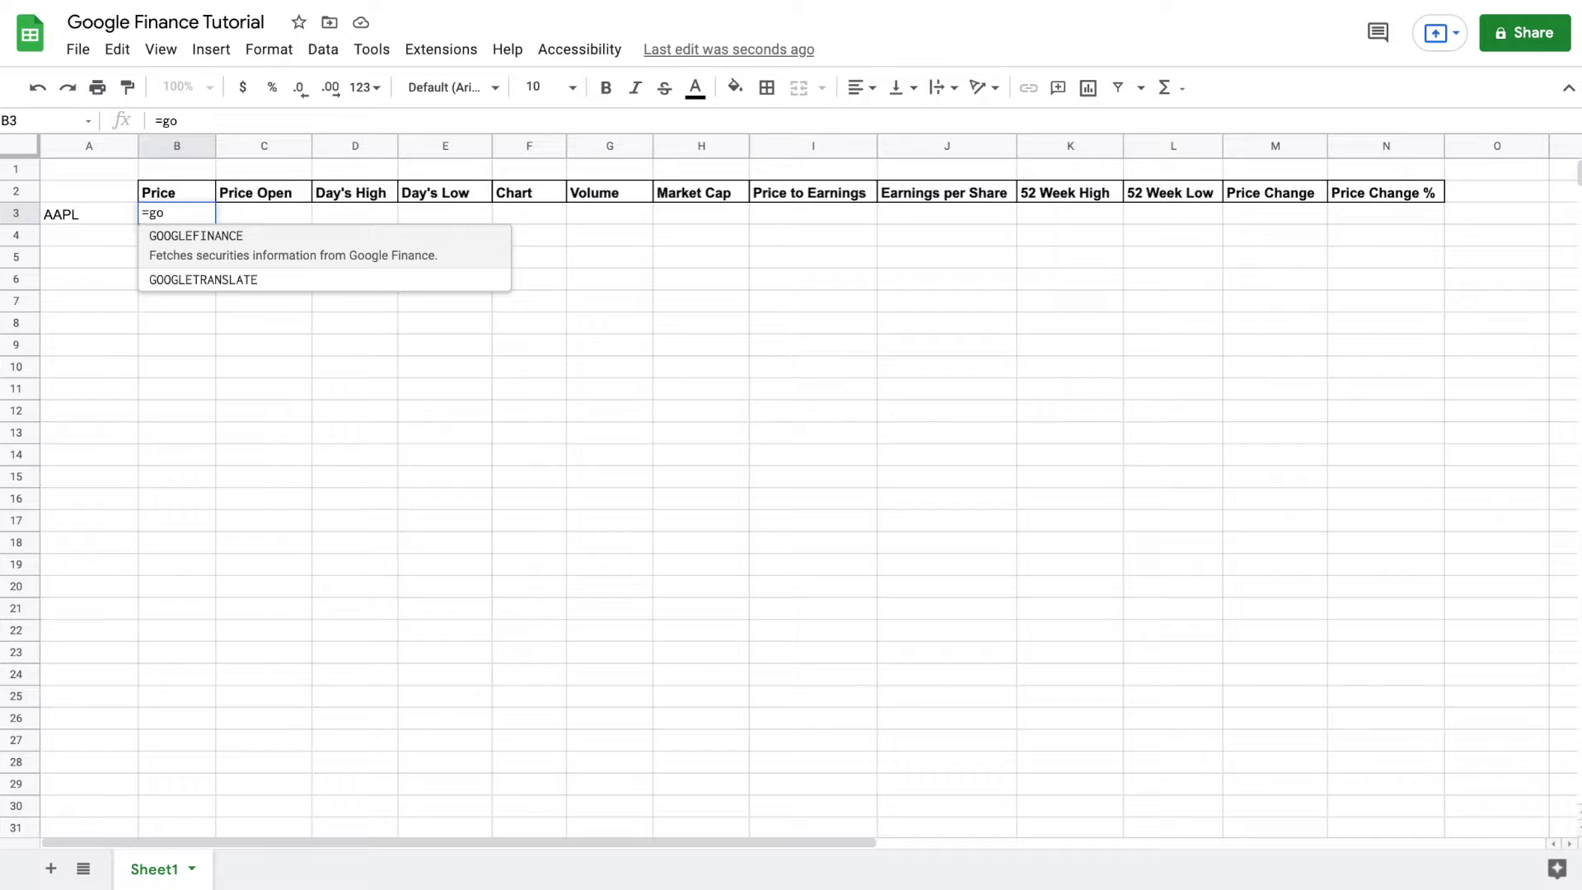
click(241, 247)
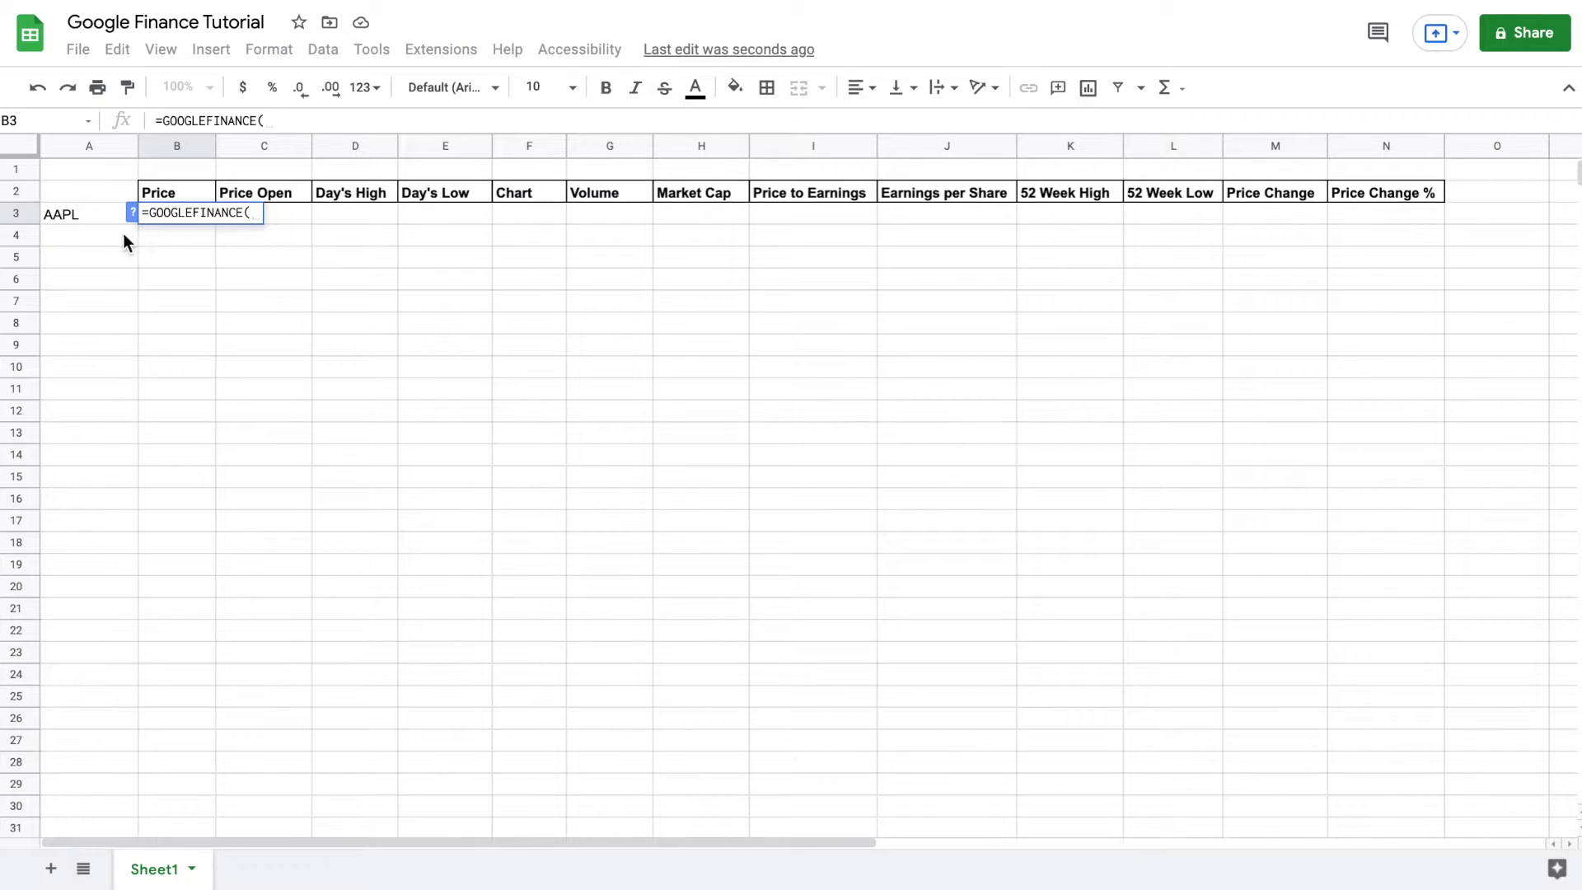
click(79, 212)
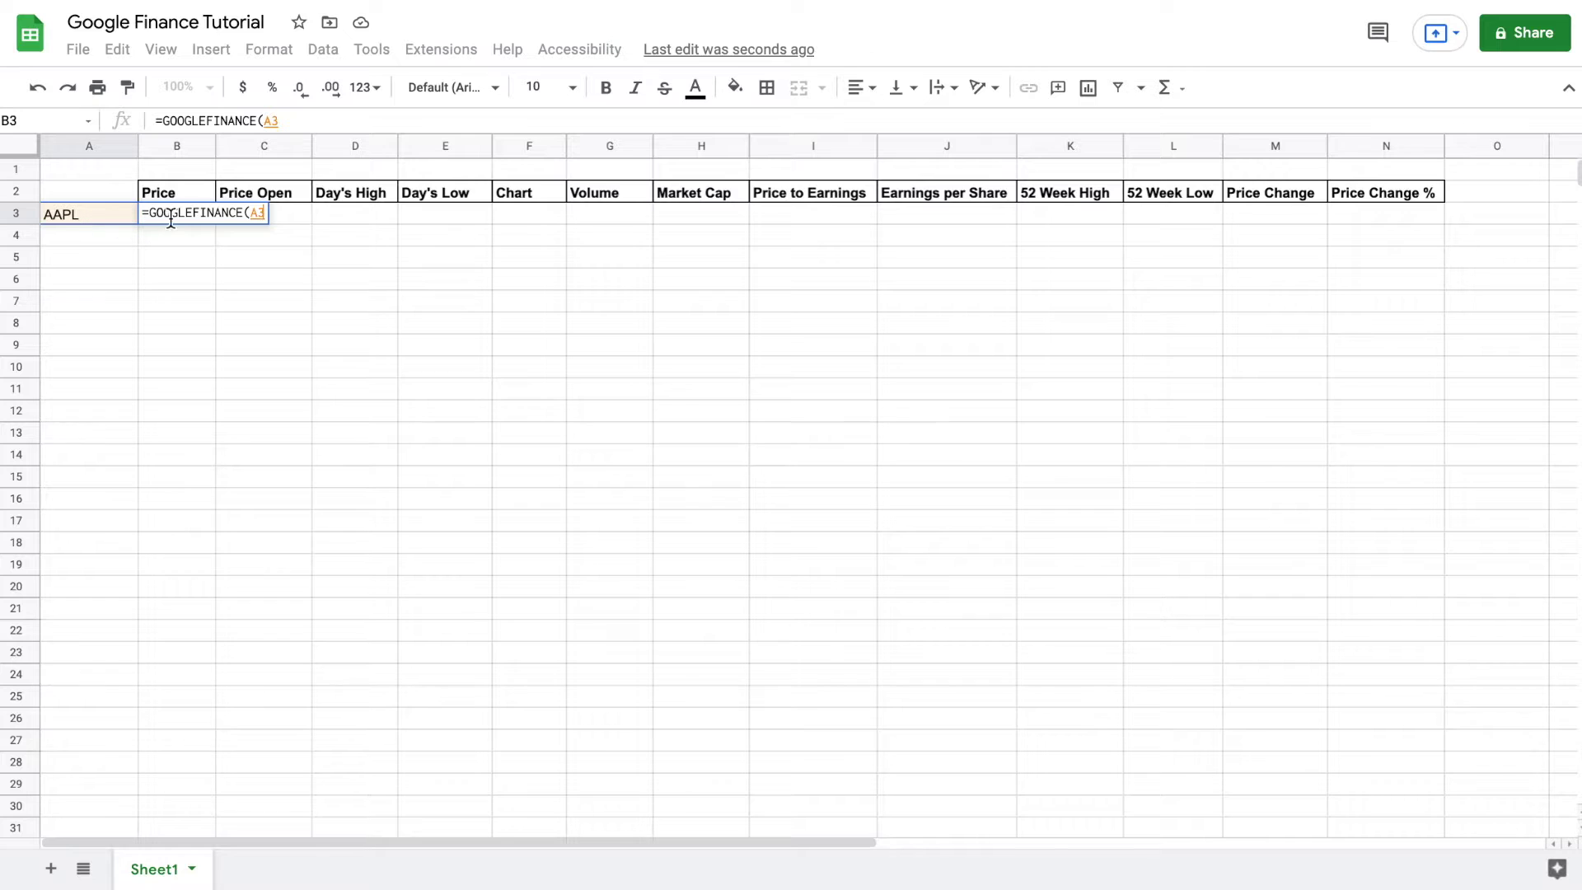
text())
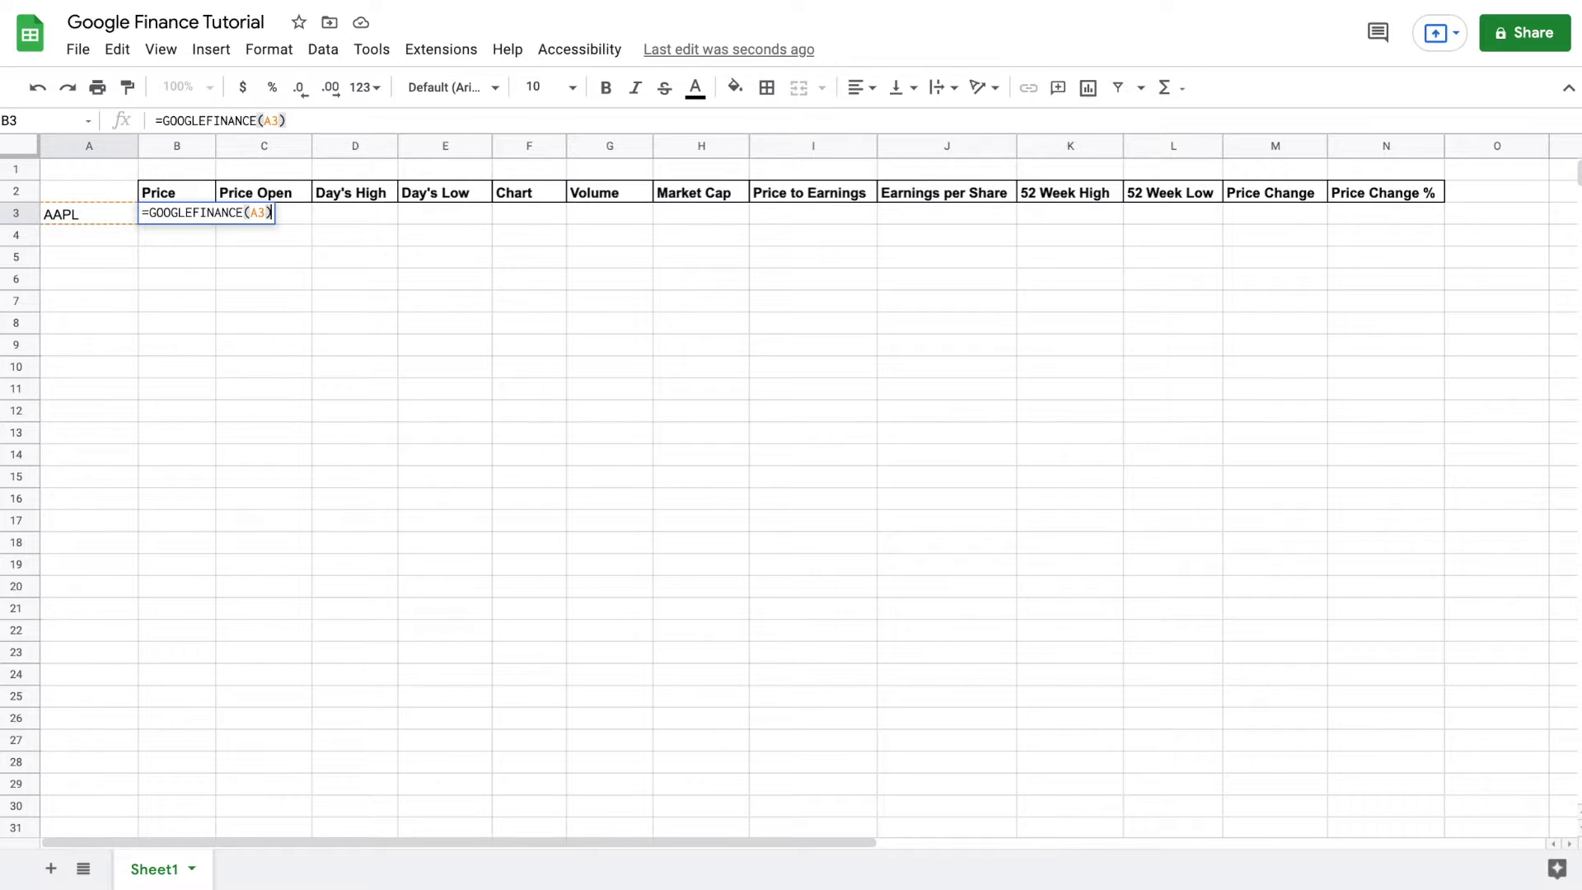
key(Return)
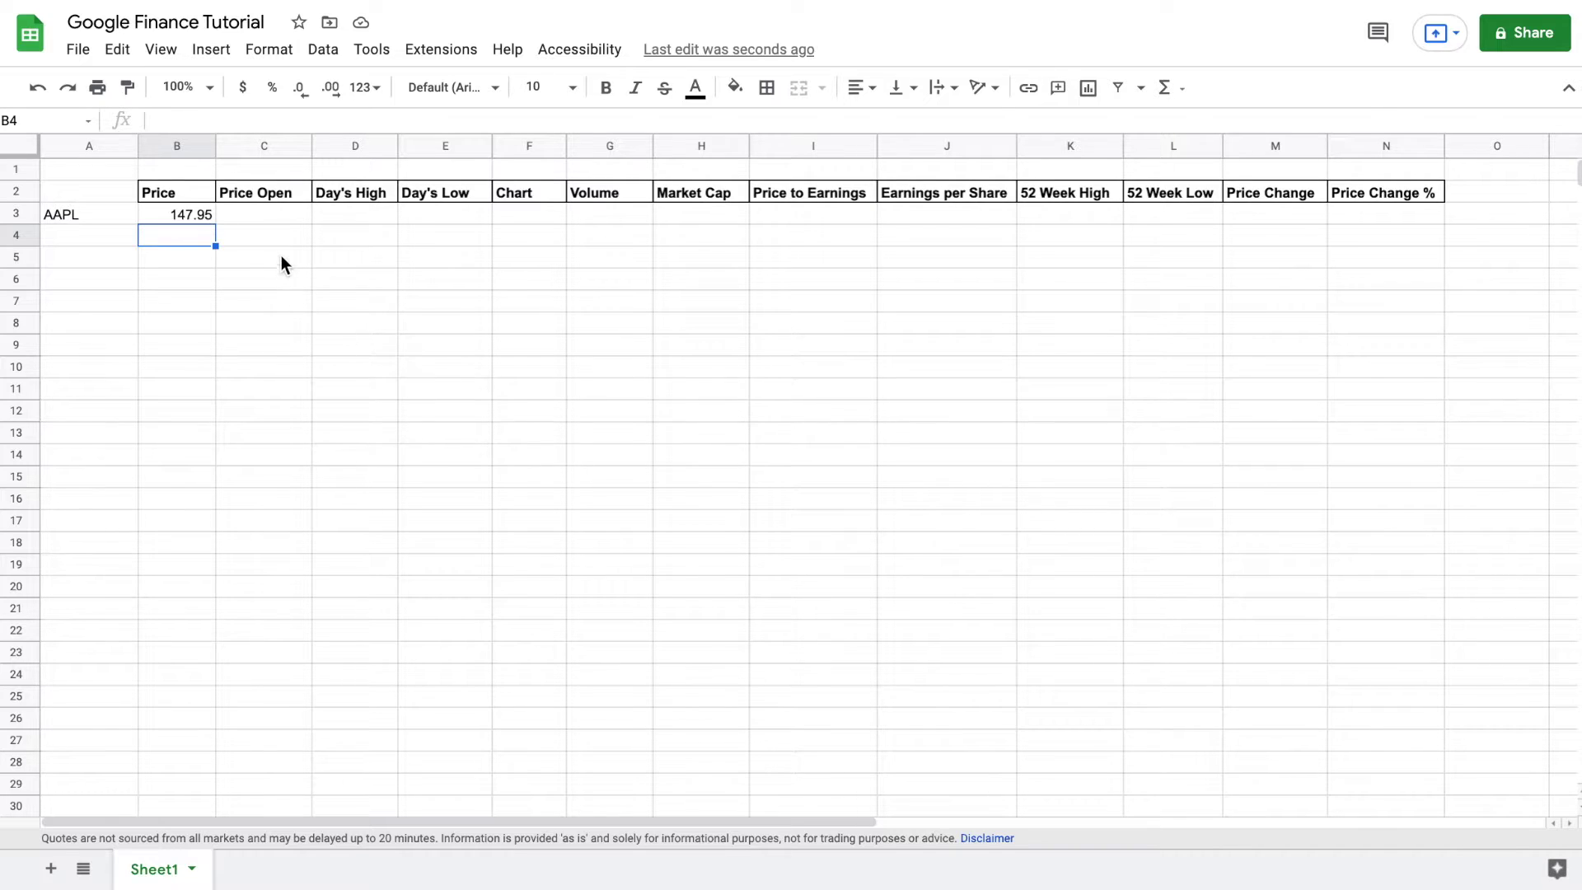
double_click(285, 216)
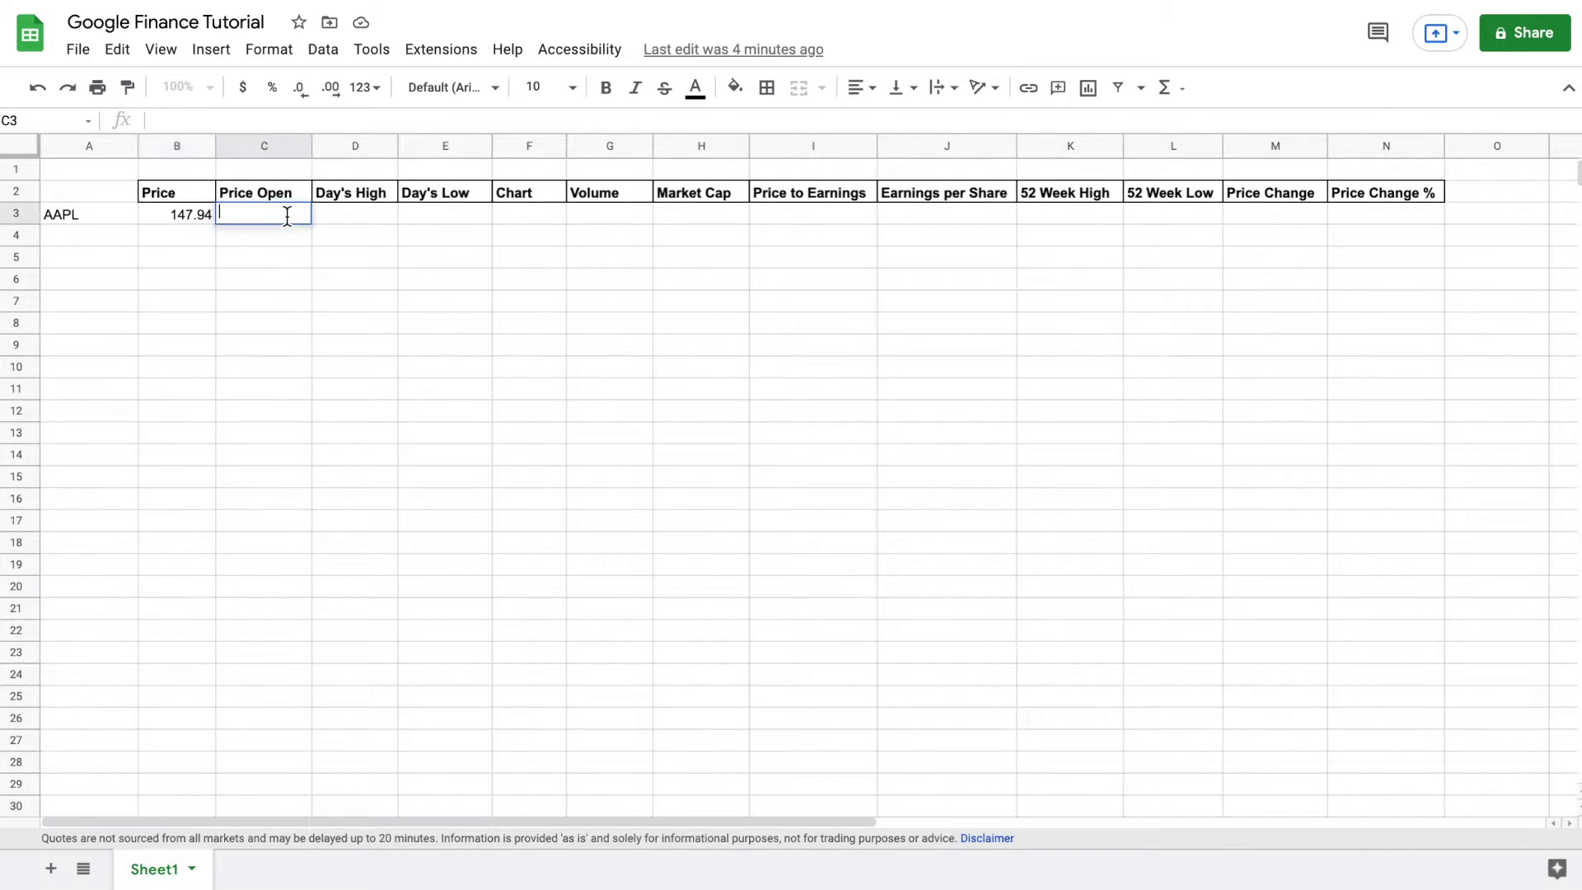
Enter =GOOGLEFINANCE(A3,"priceopen") in C3, returning AAPL's opening price of 148.46
text(=)
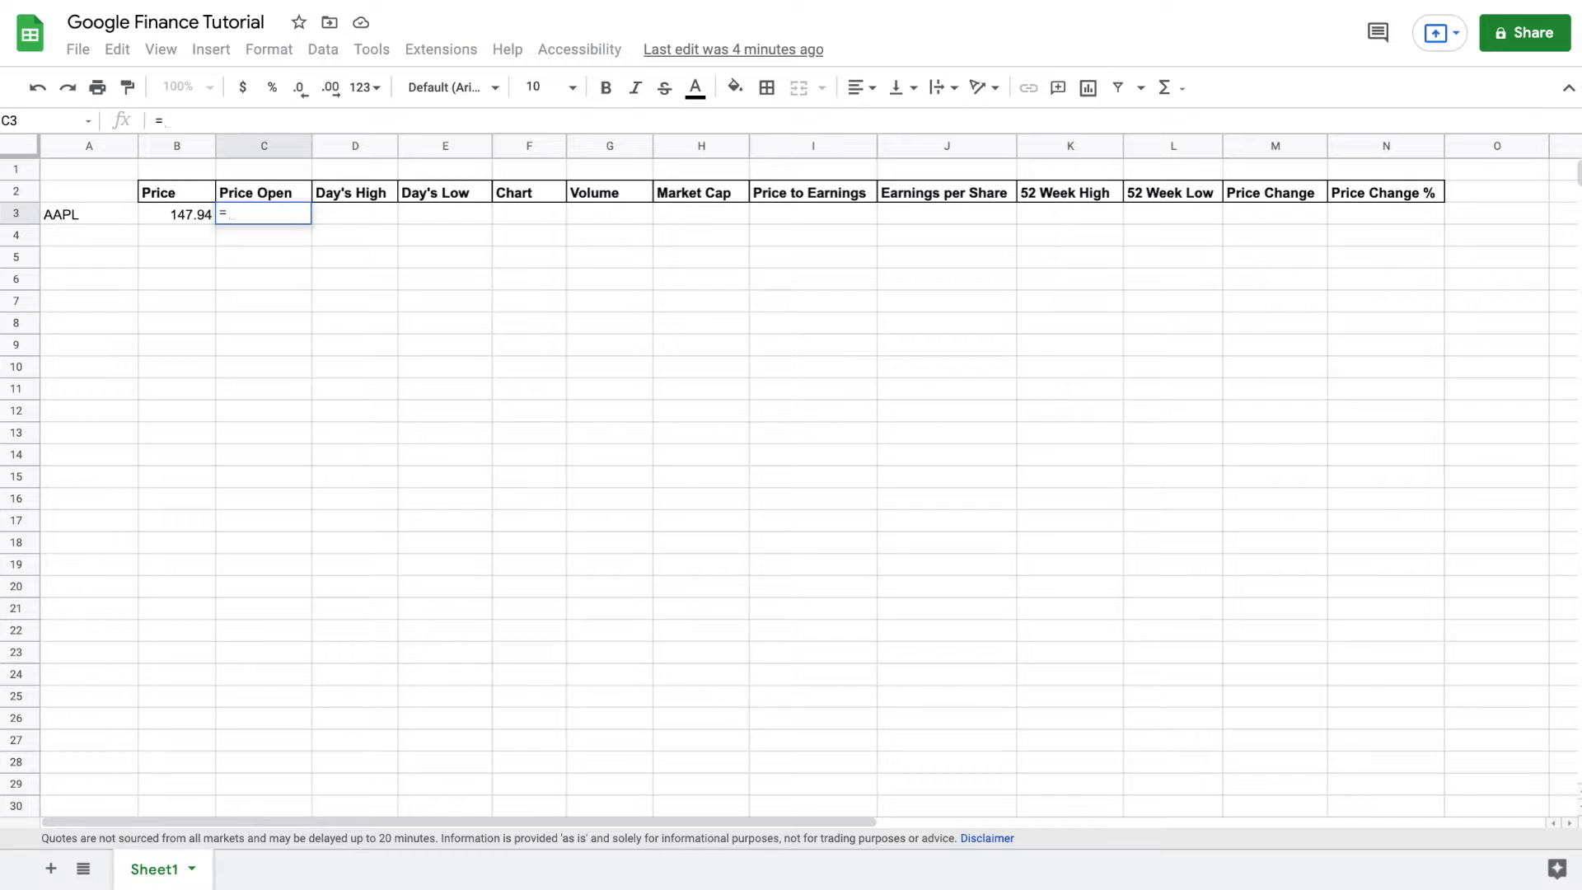
text(go)
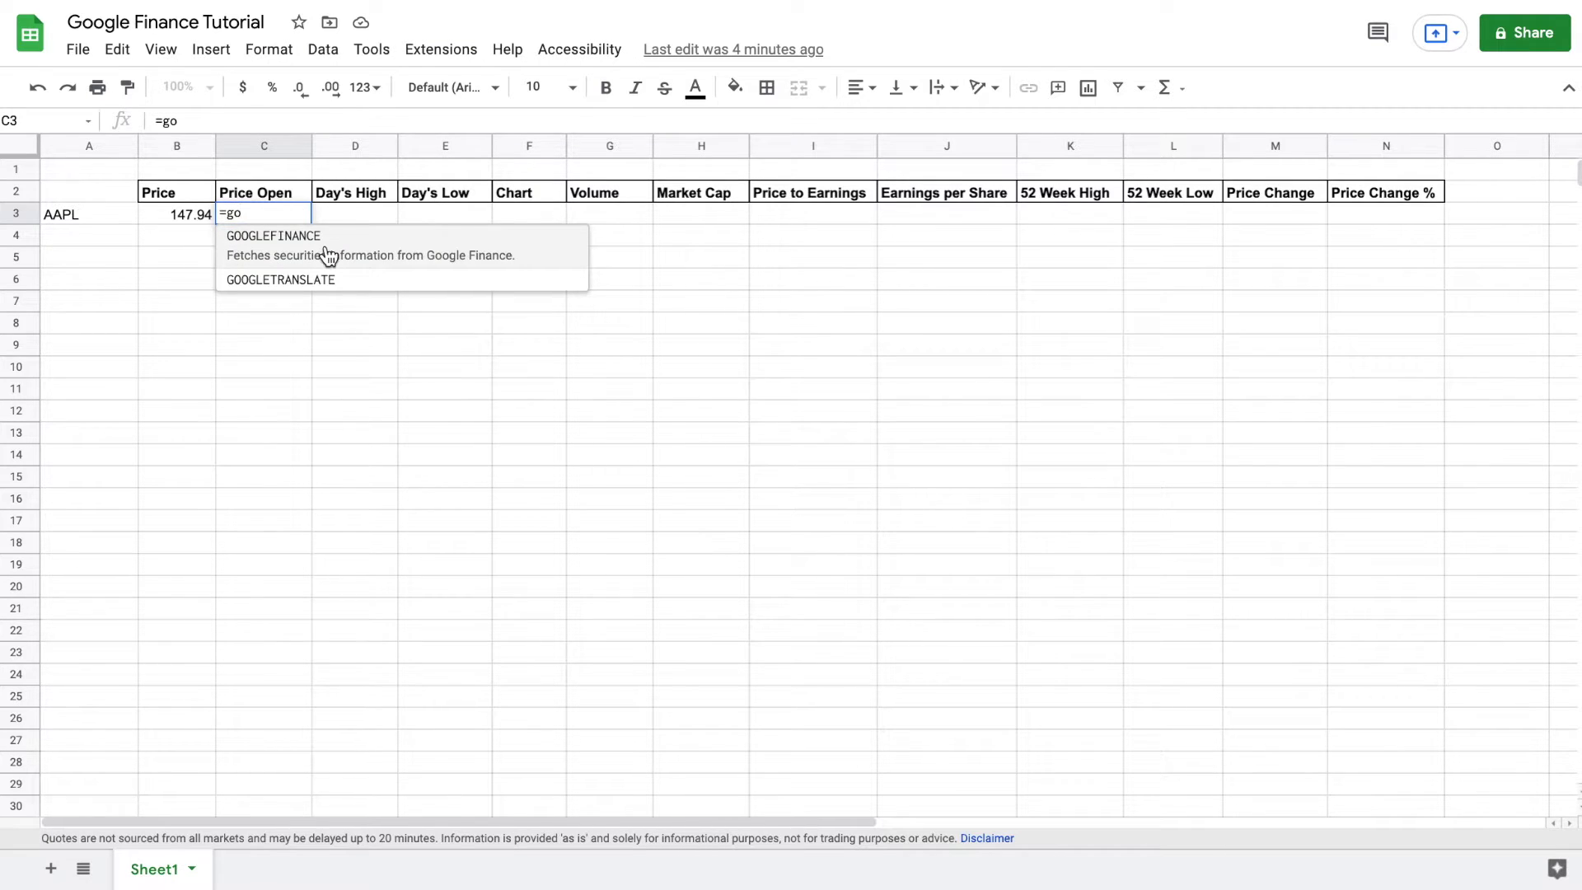
click(329, 255)
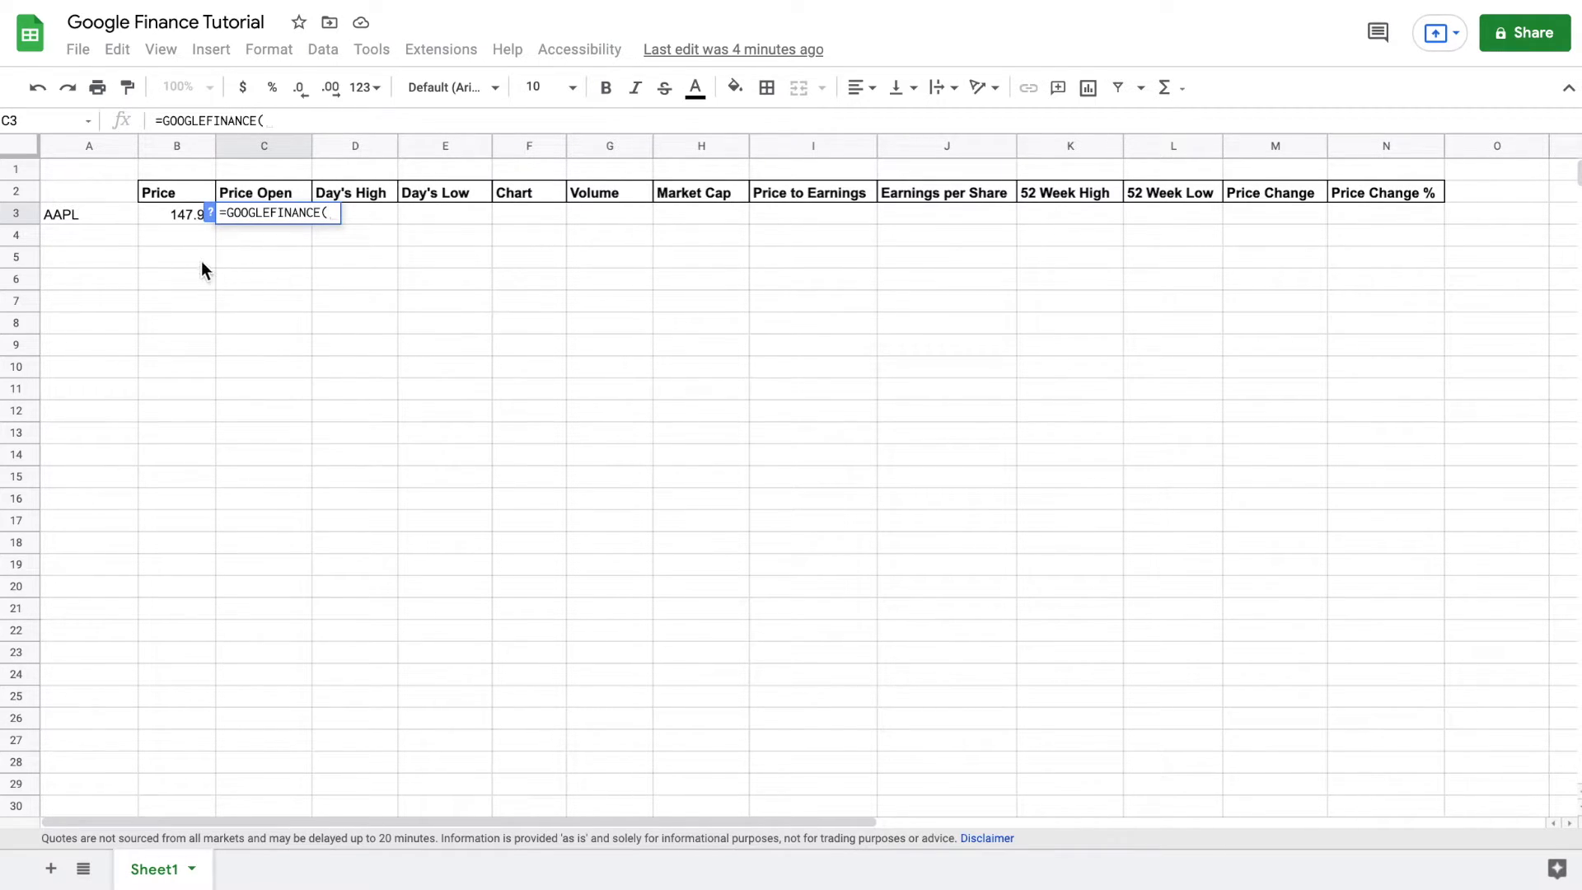
click(110, 219)
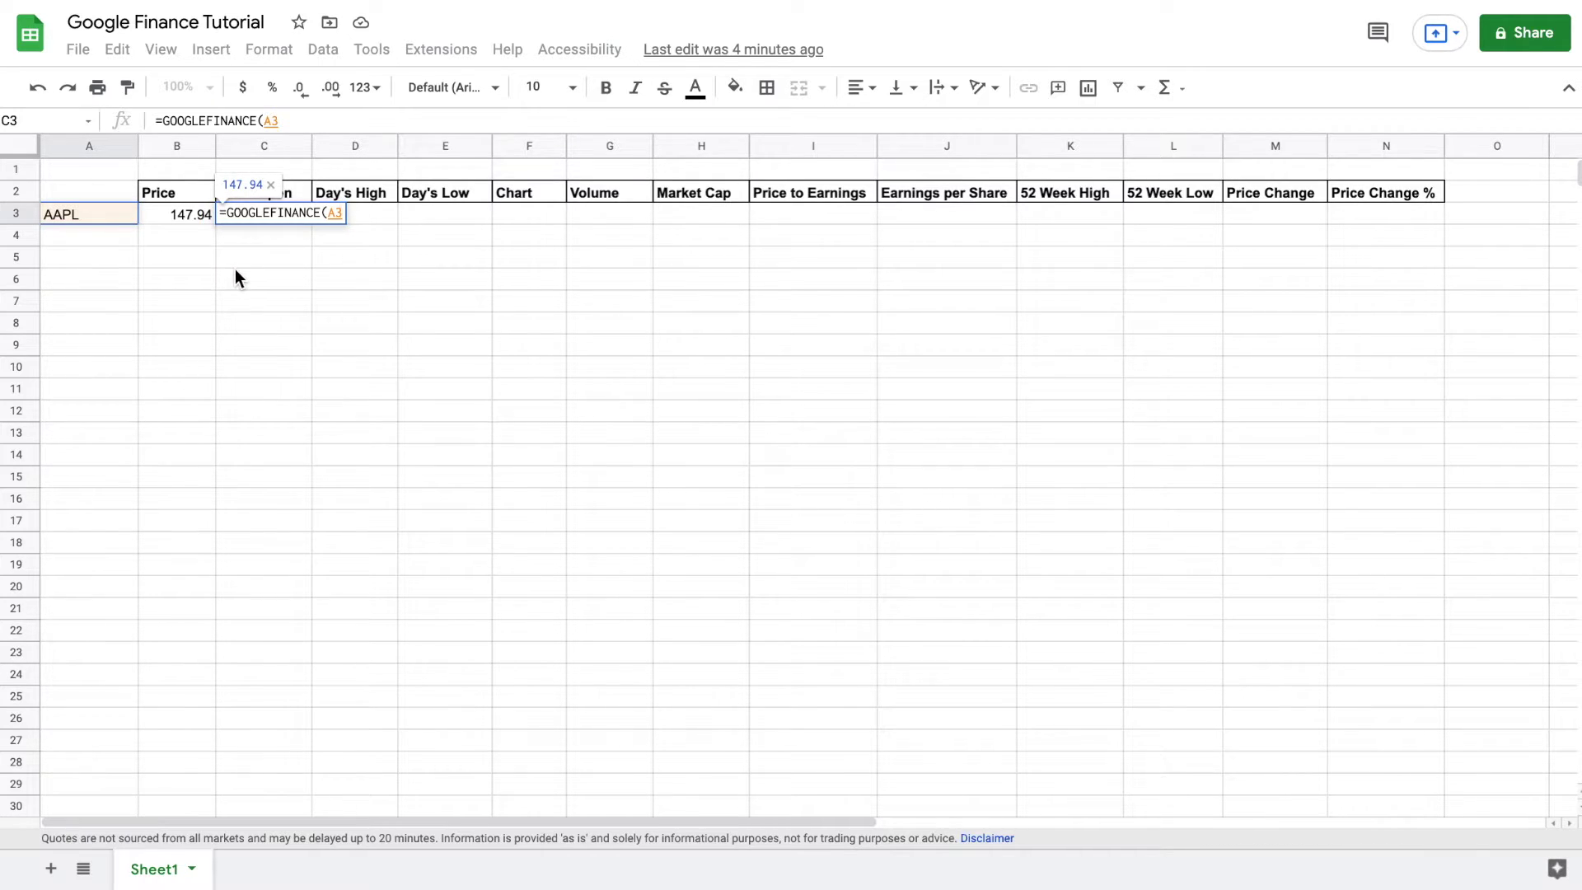
text(,")
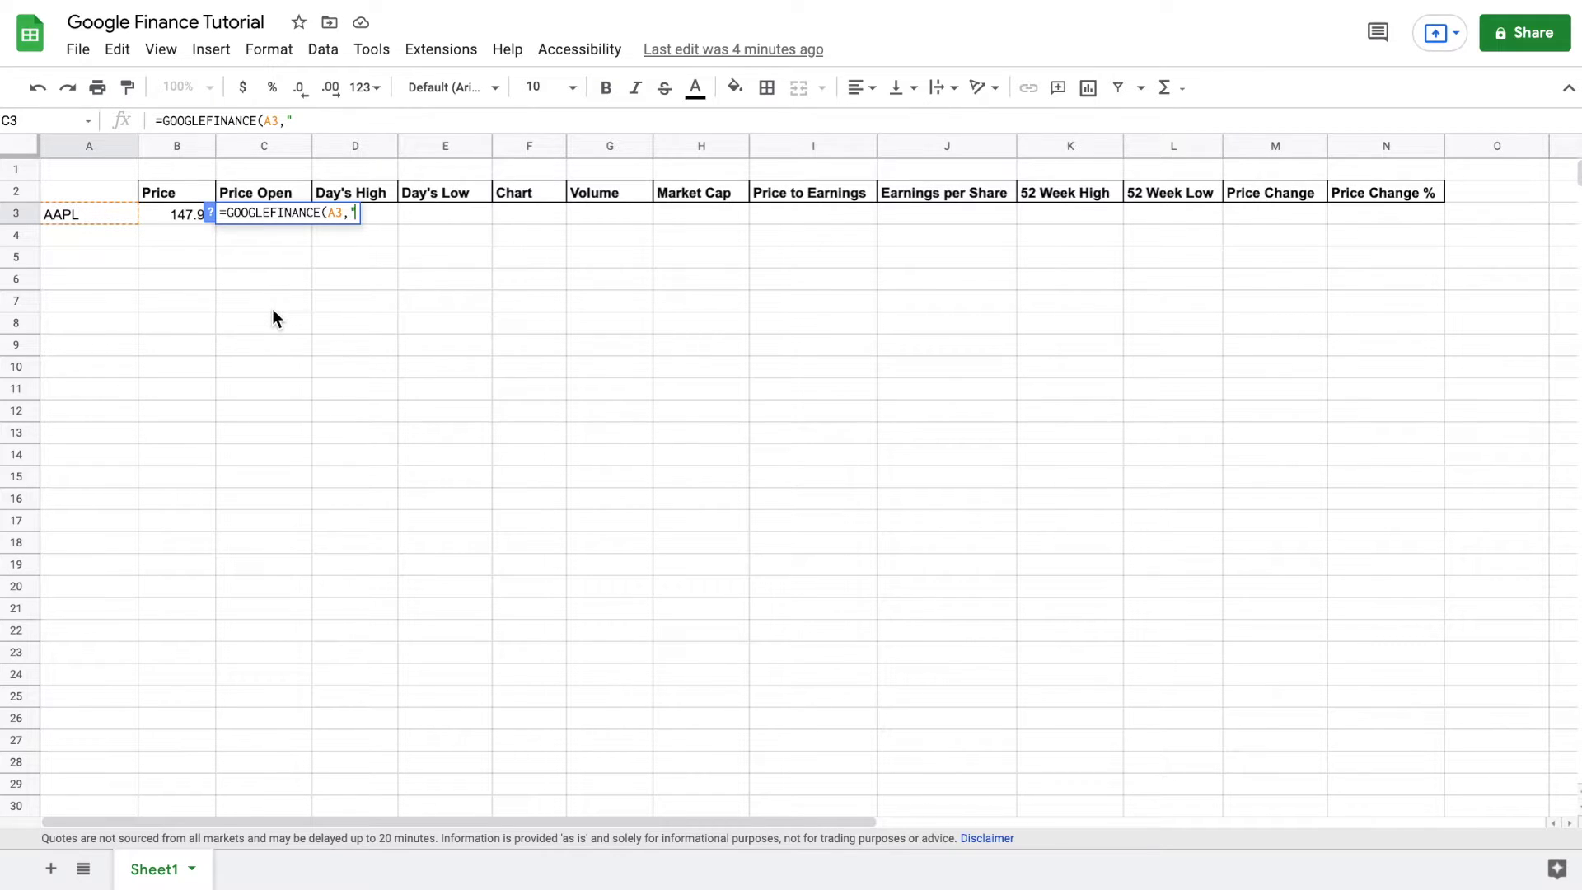
text(priceopen"))
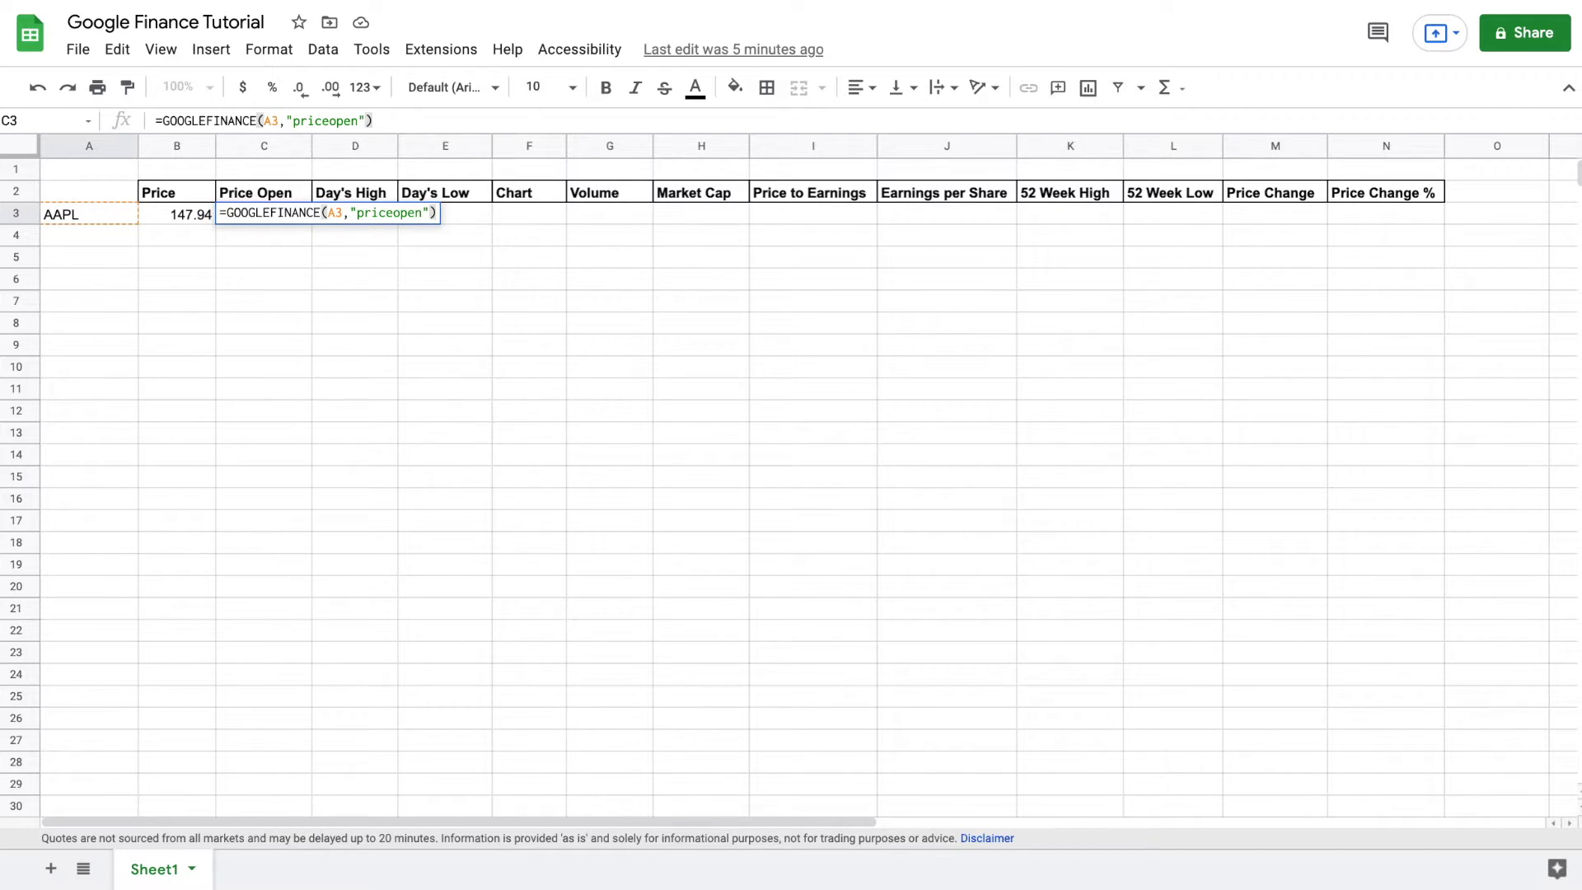
key(Return)
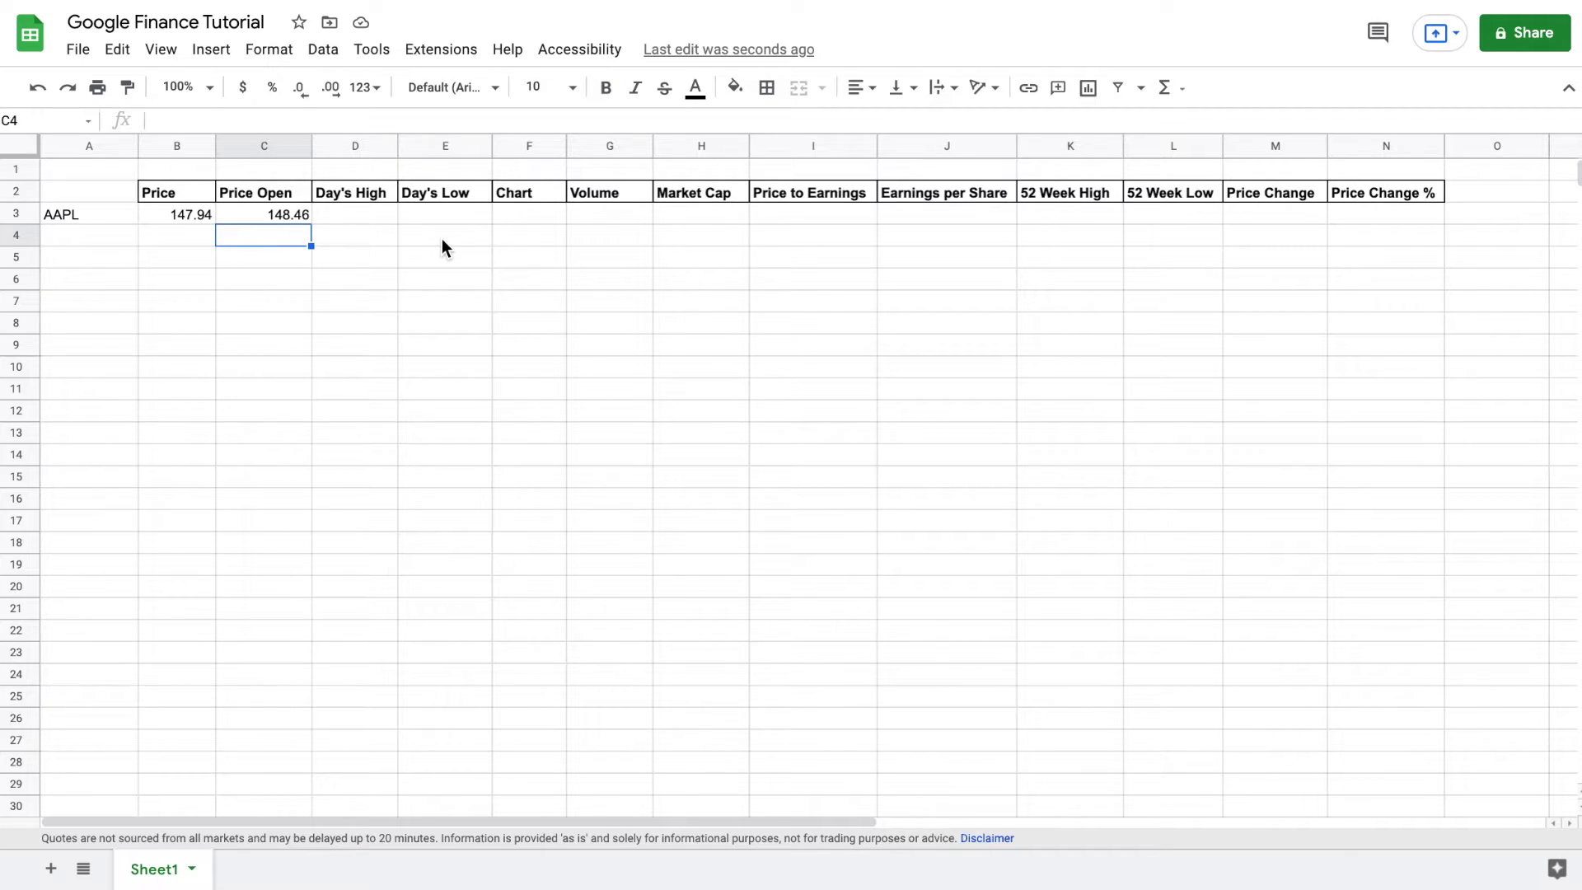
Enter =GOOGLEFINANCE(A3,"high") in D3 for AAPL's day's high, 149.76
click(382, 214)
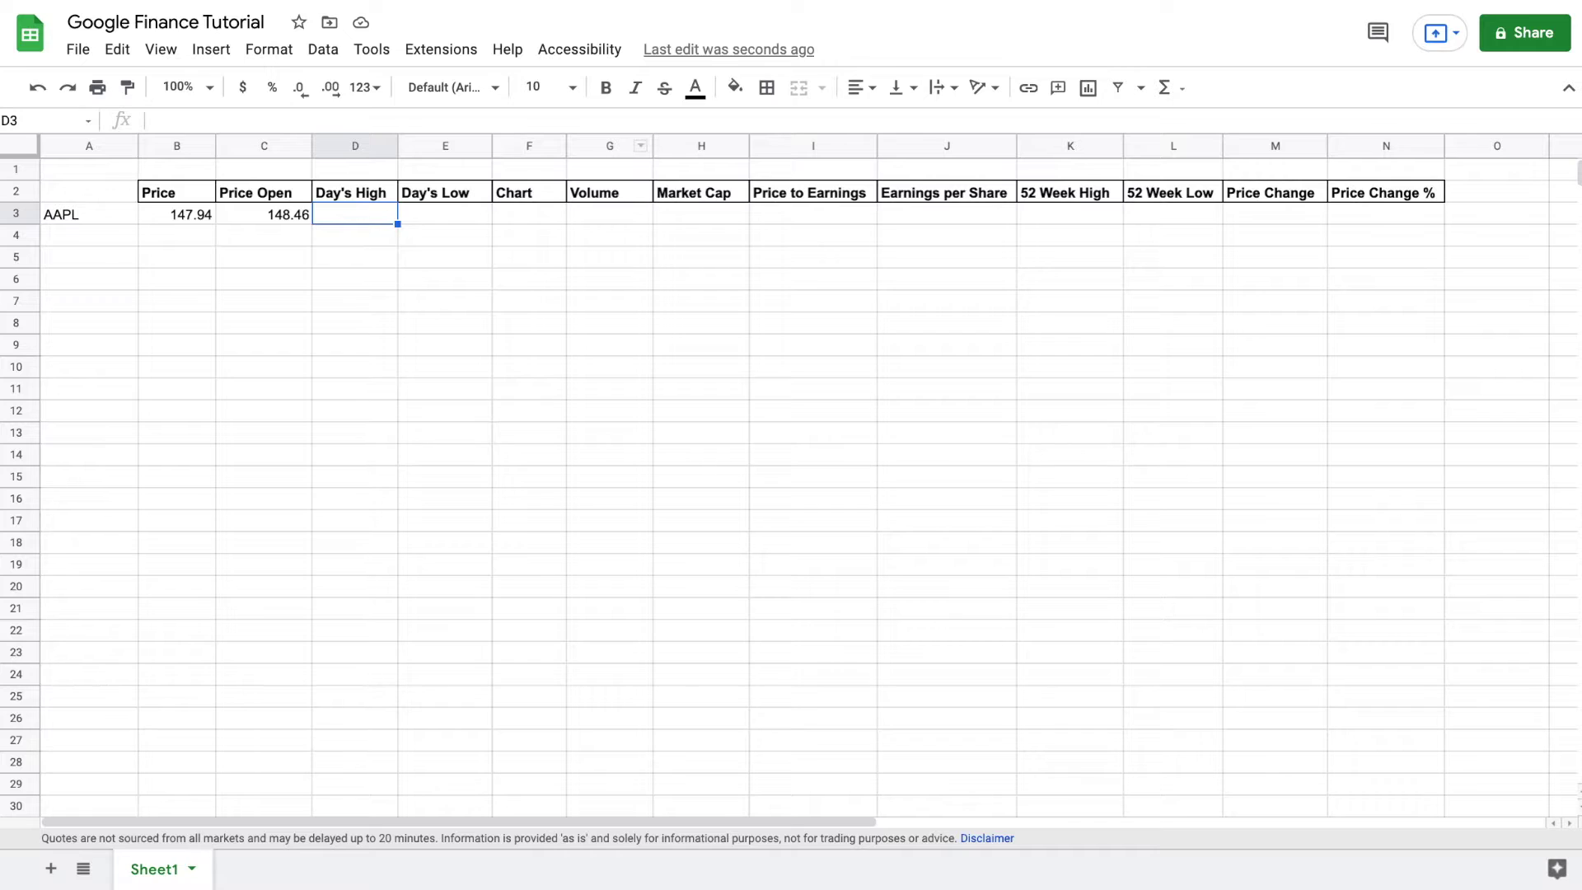
text(=go)
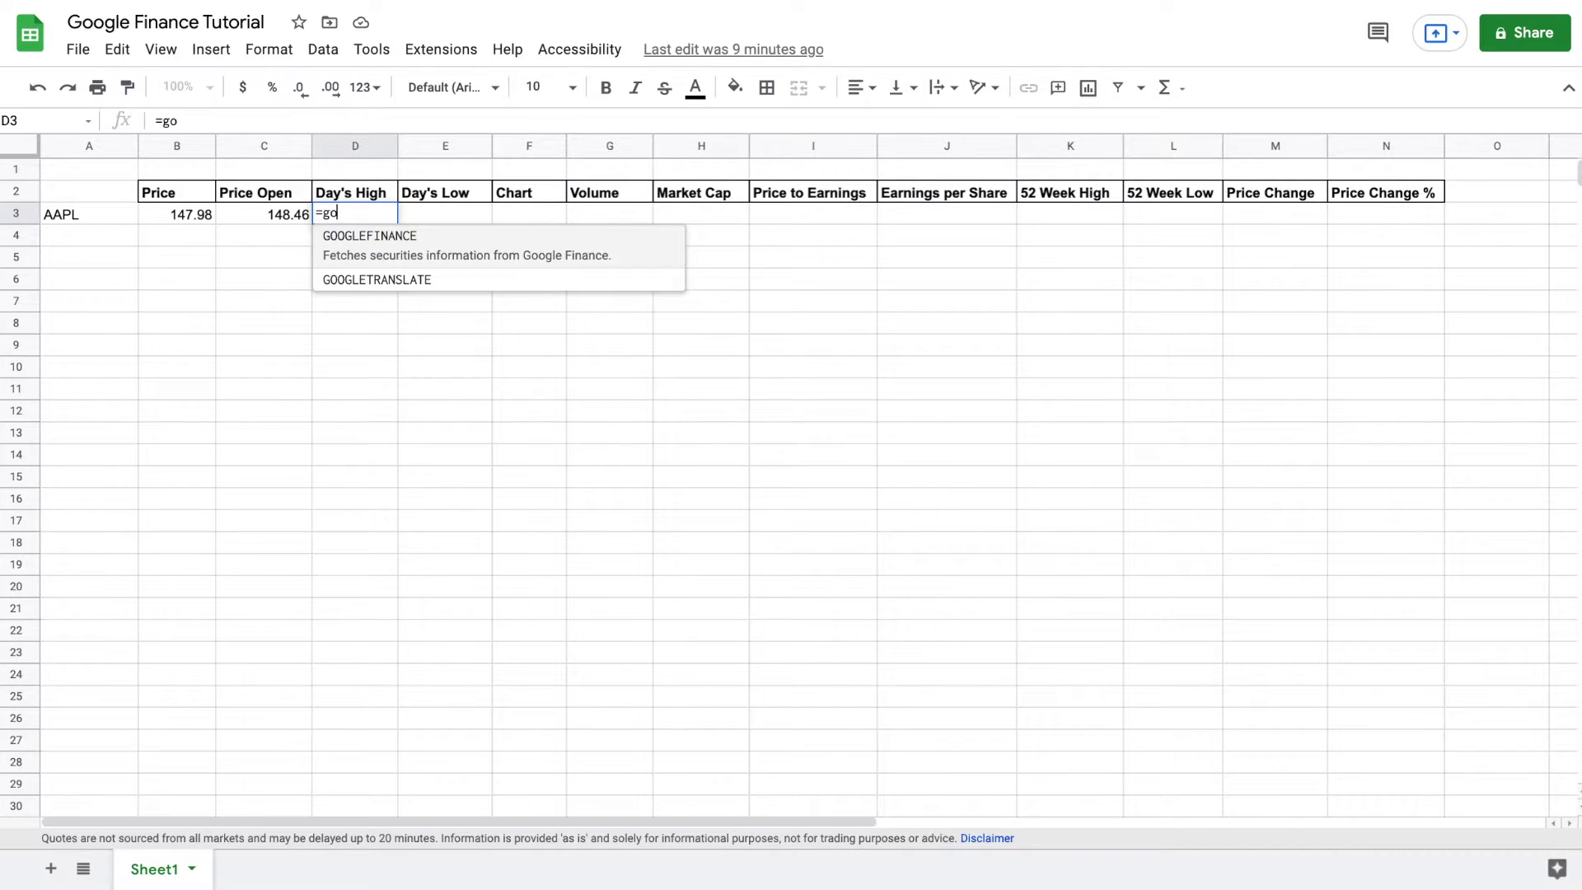
click(438, 247)
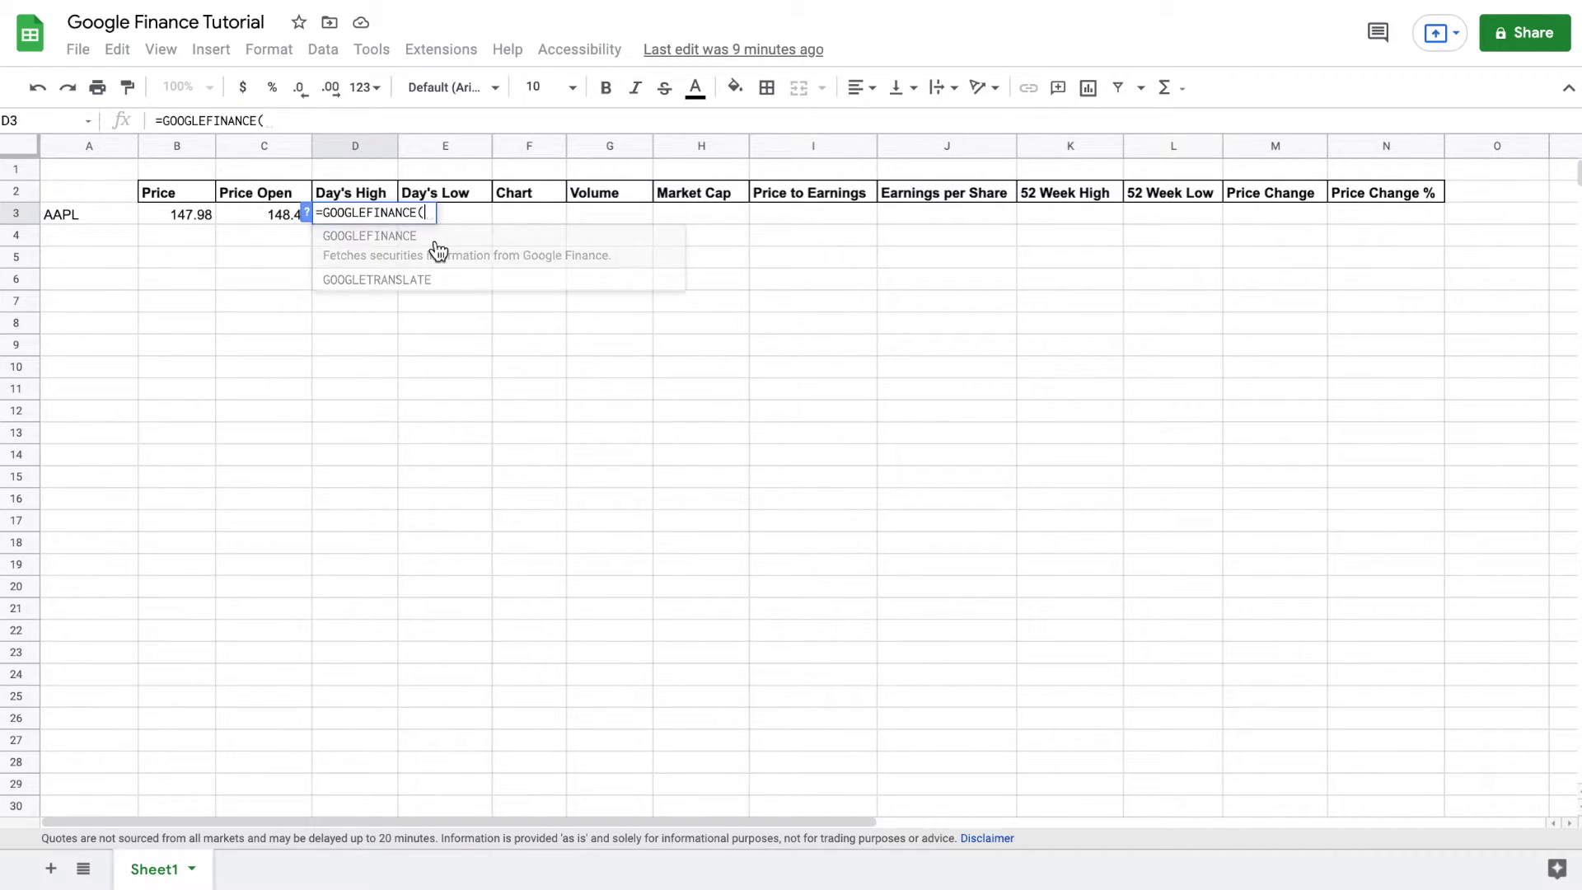
click(91, 214)
text(,)
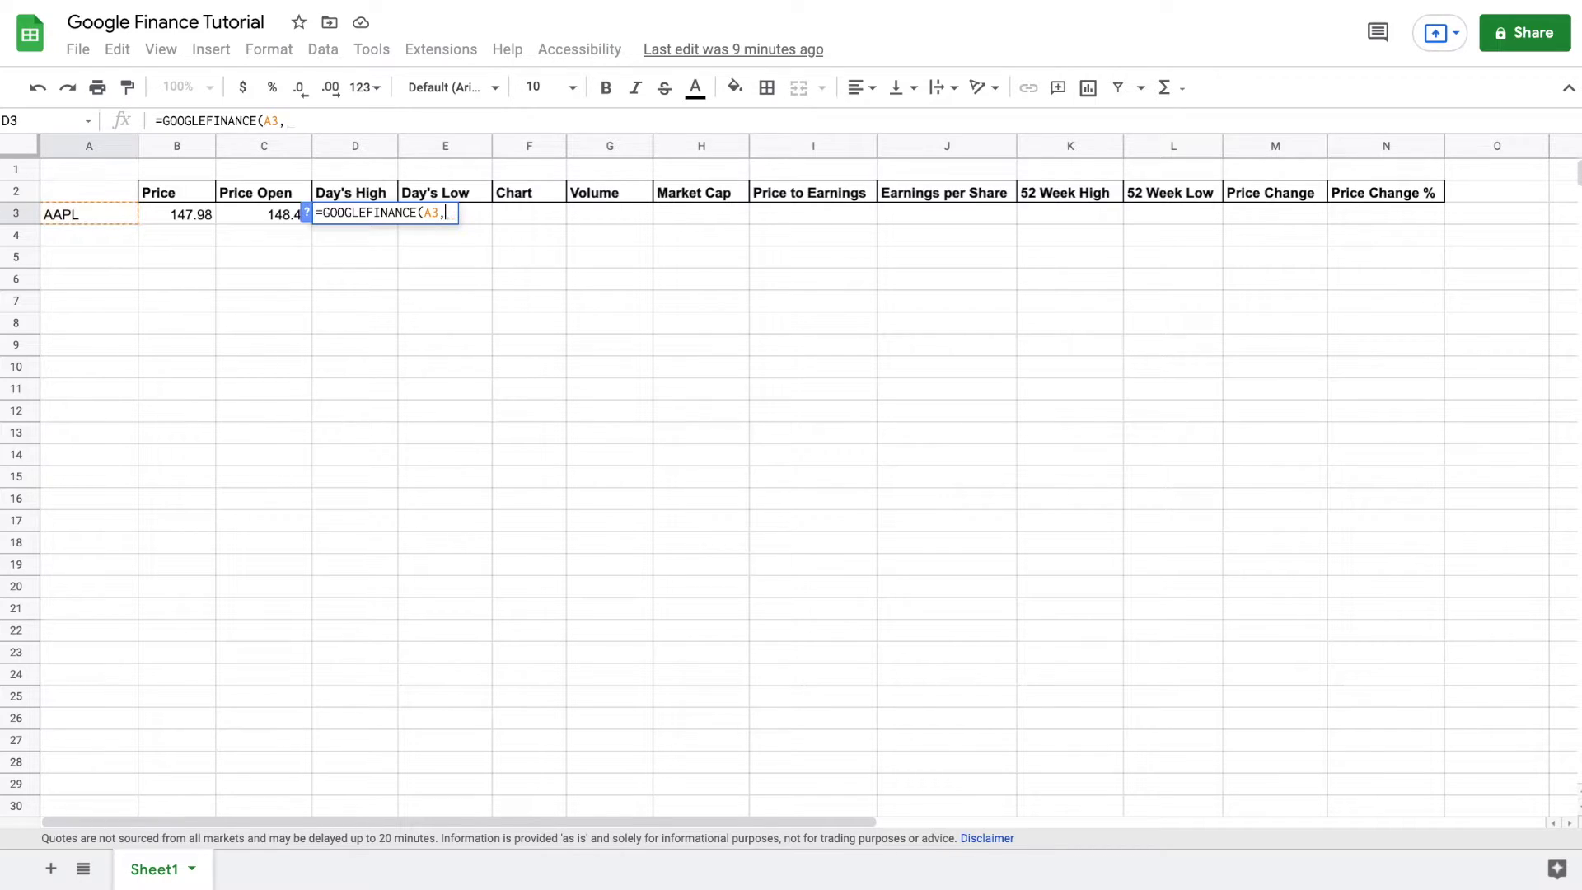
text("high)
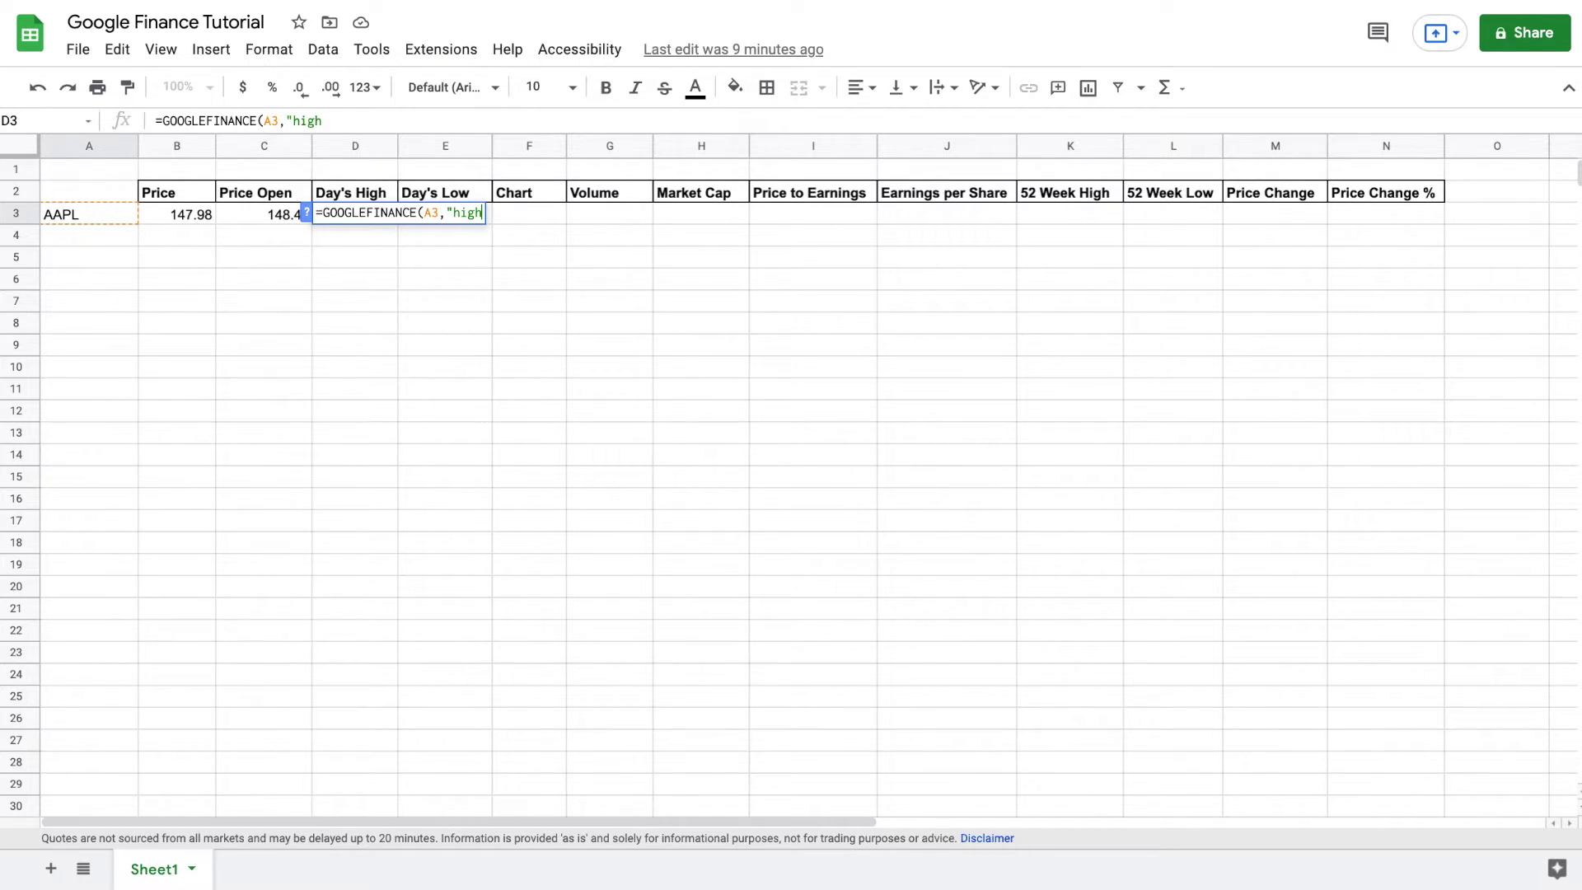
text("))
key(Return)
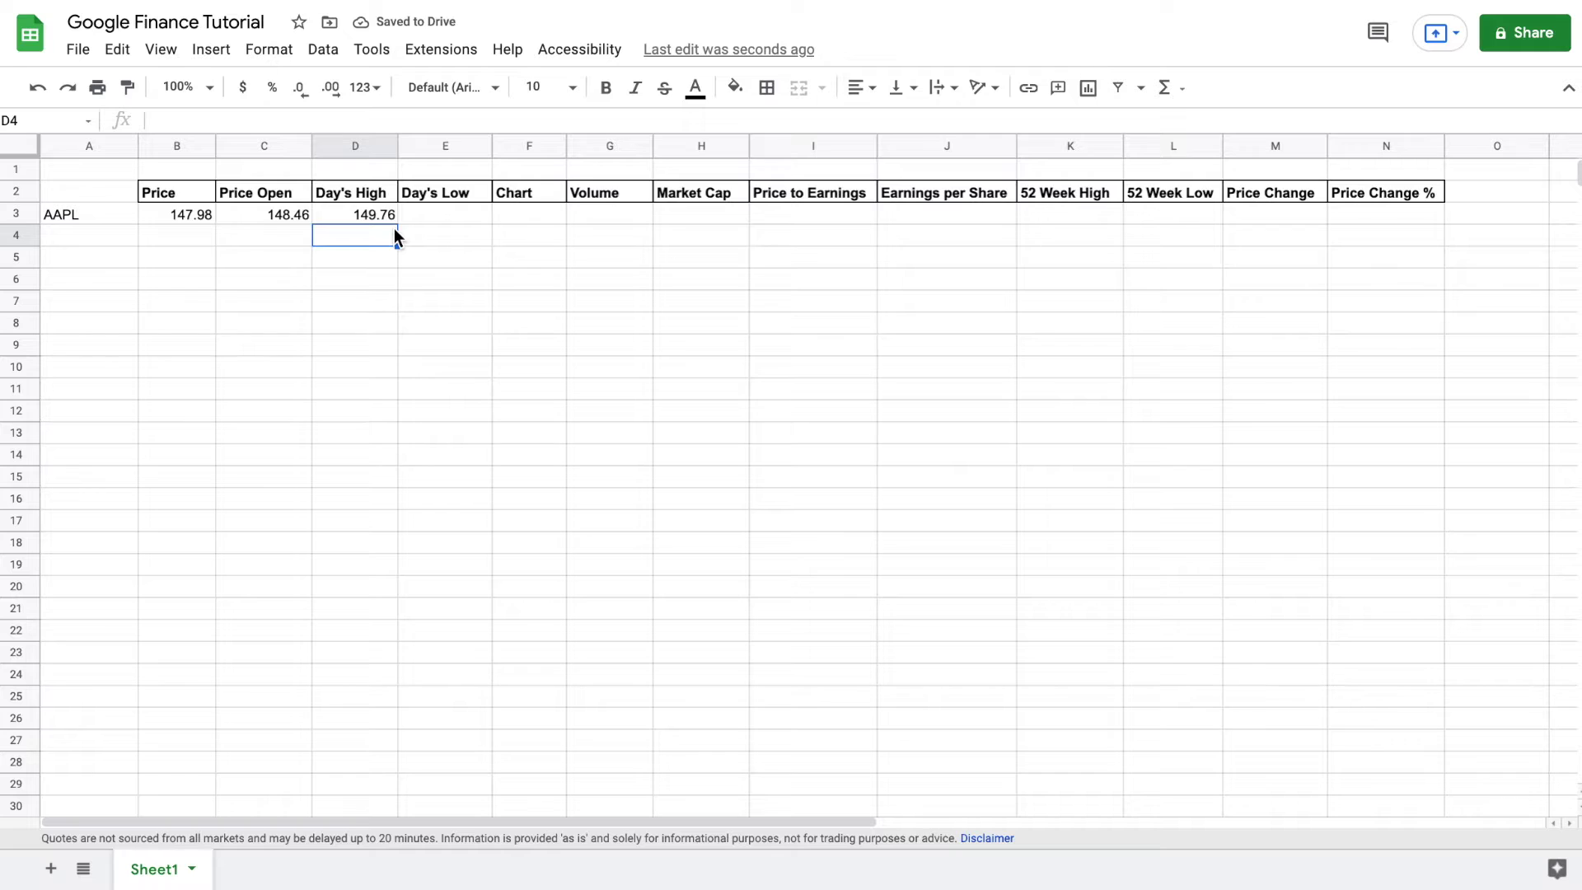
Enter =GOOGLEFINANCE(A3,"low") in E3 for AAPL's day's low, 147.06
click(434, 216)
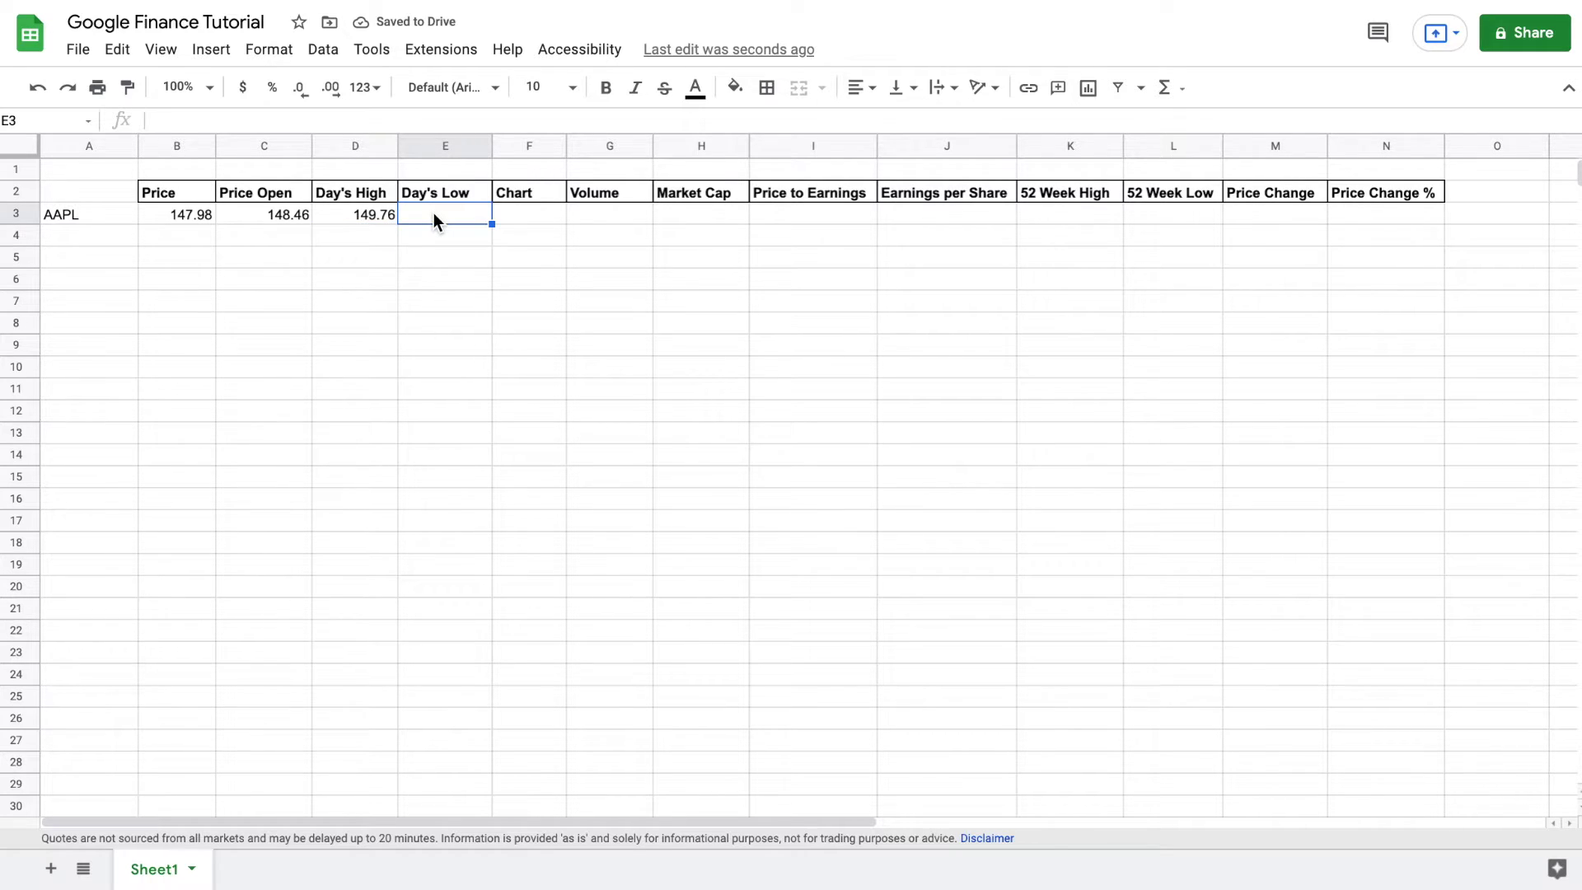
text(=g)
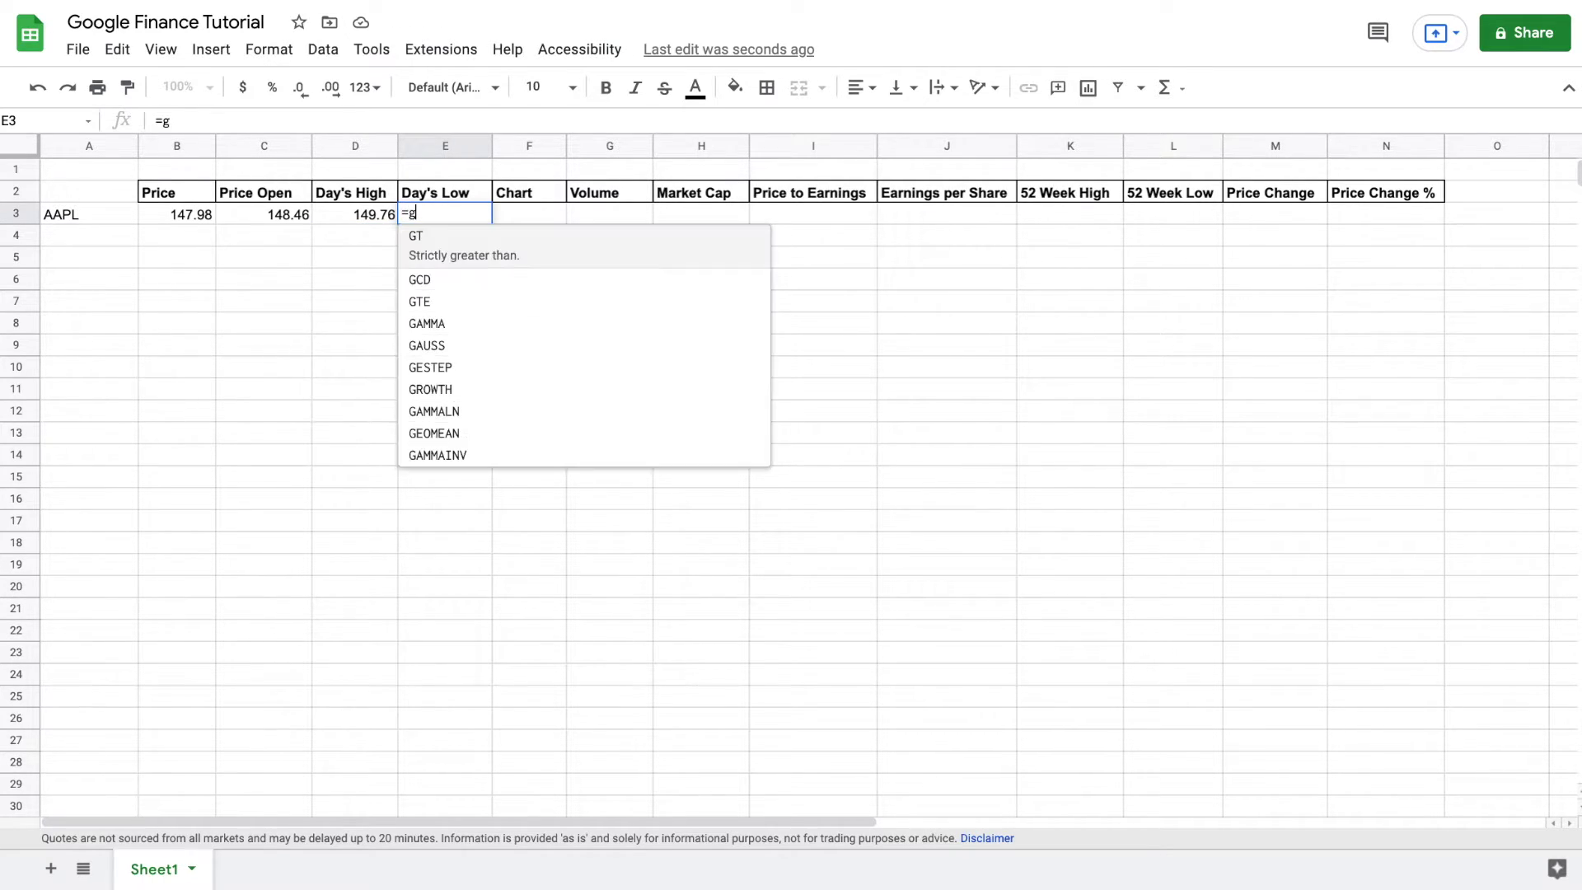
text(o)
click(655, 261)
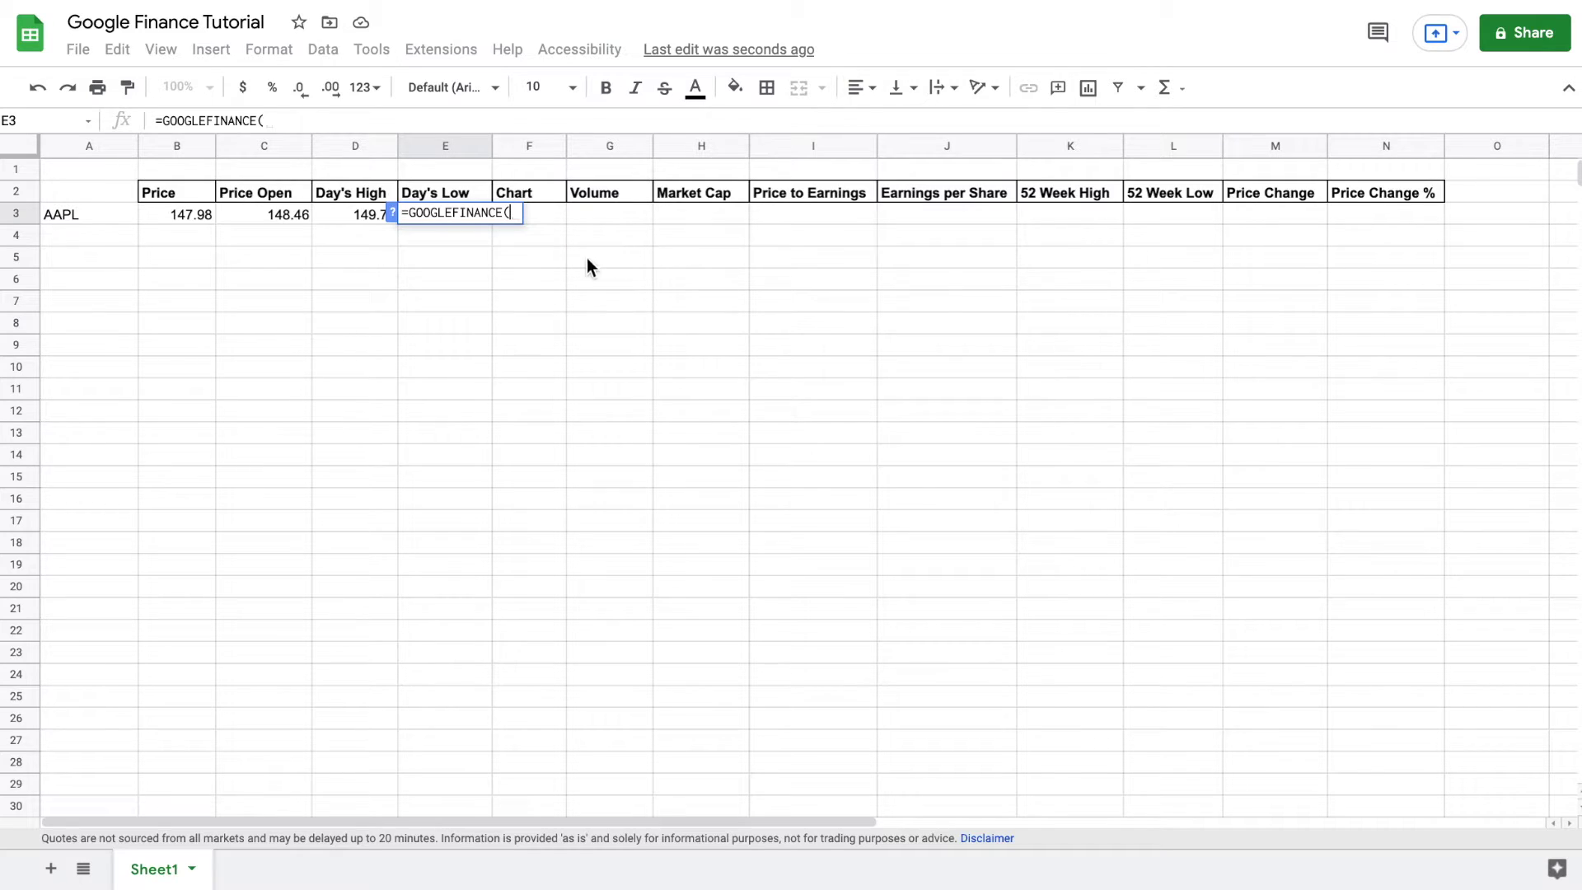
click(104, 216)
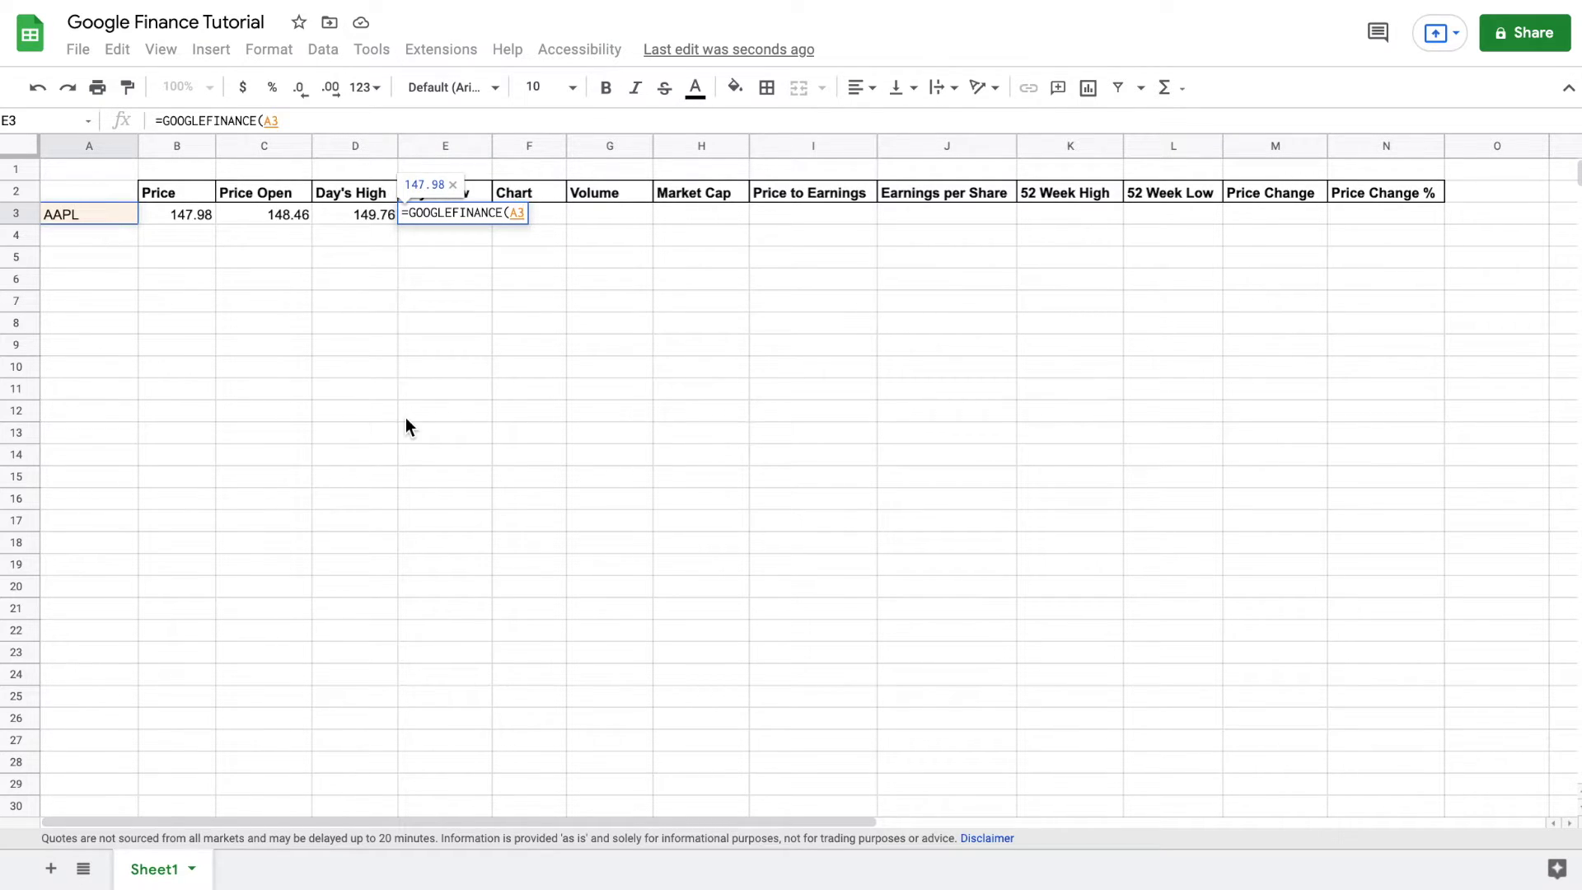
text(,"l)
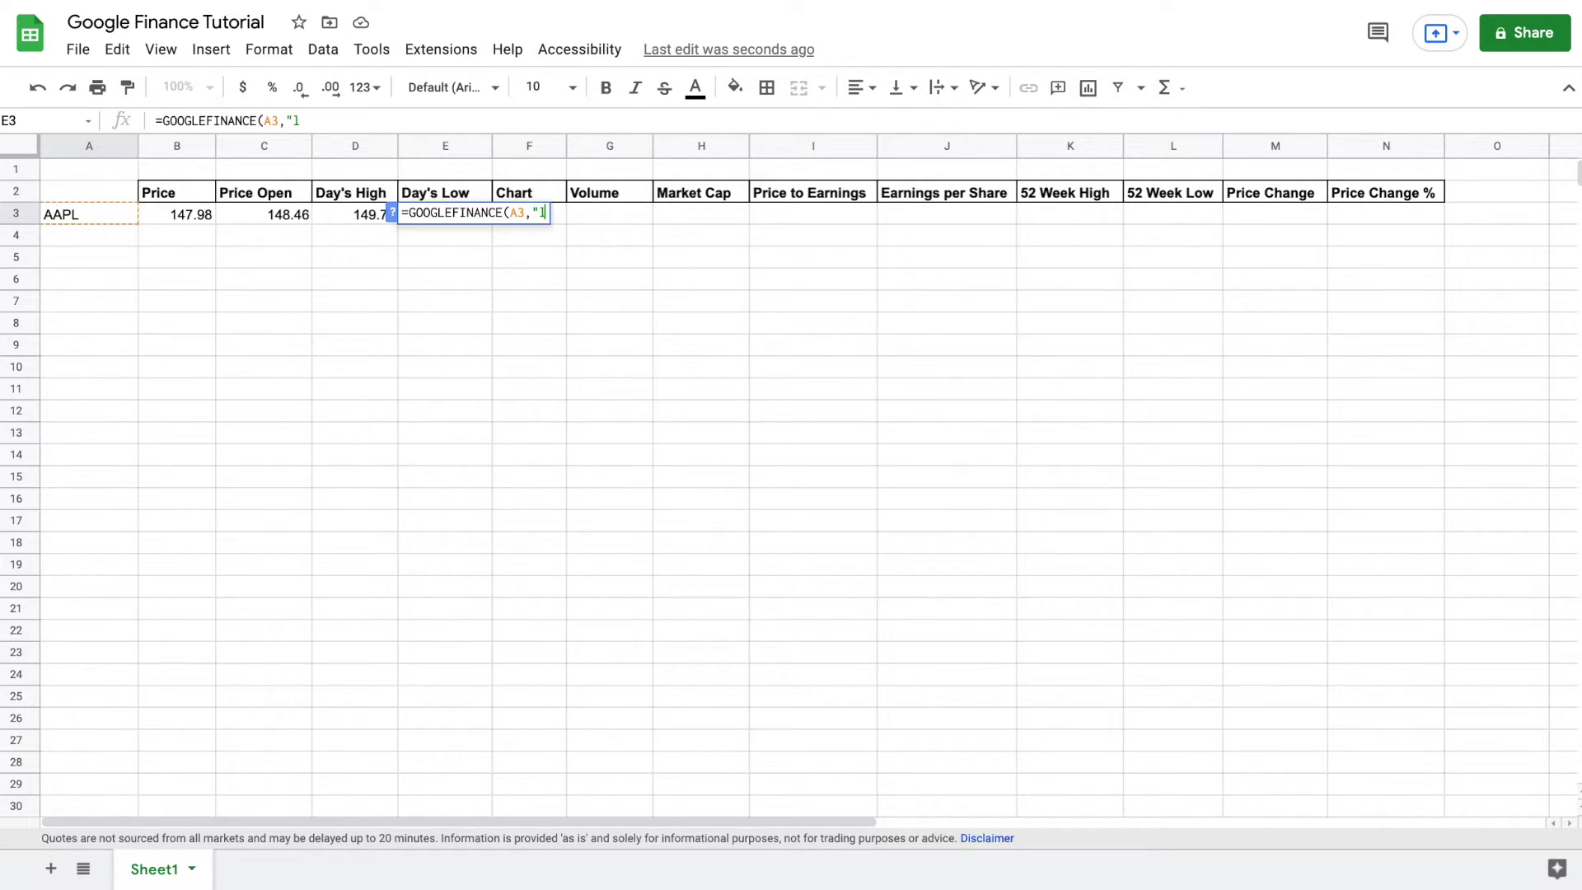
text(ow"))
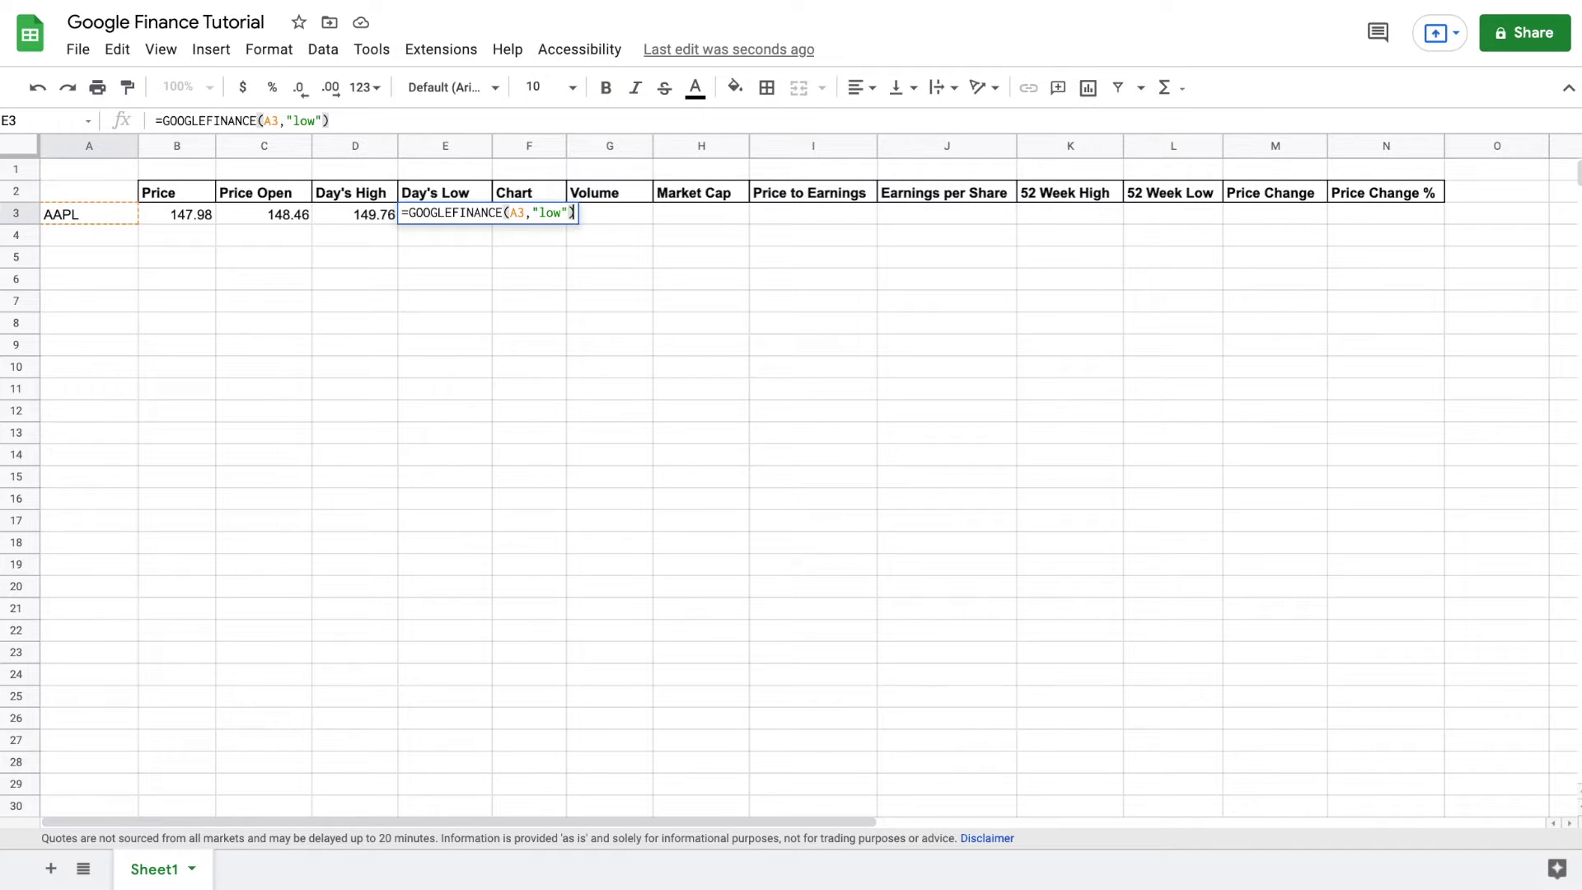
key(Return)
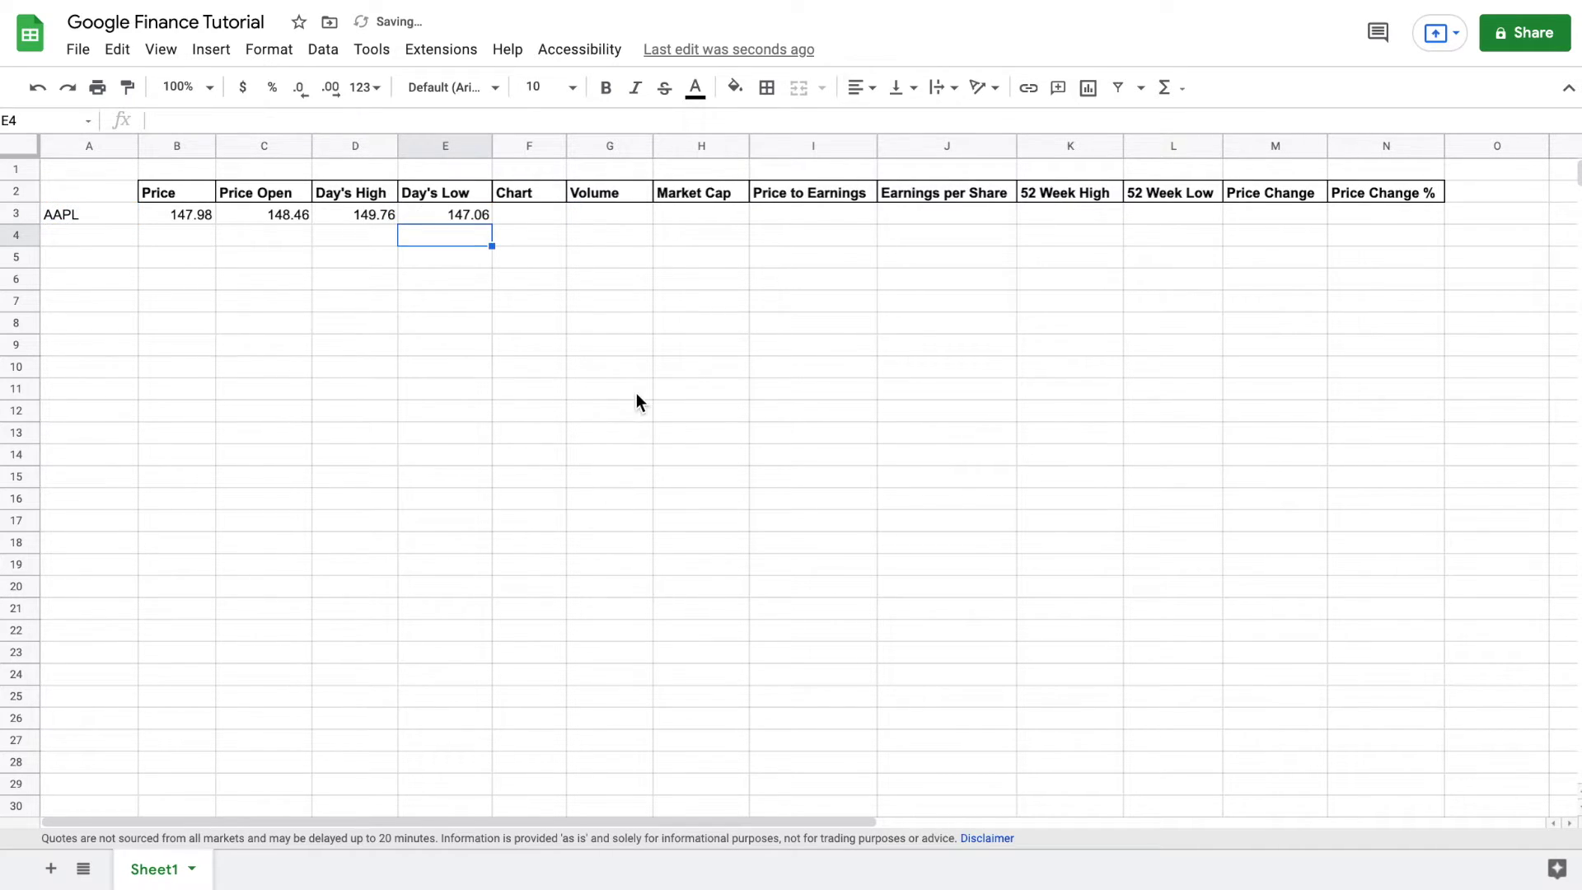
click(606, 254)
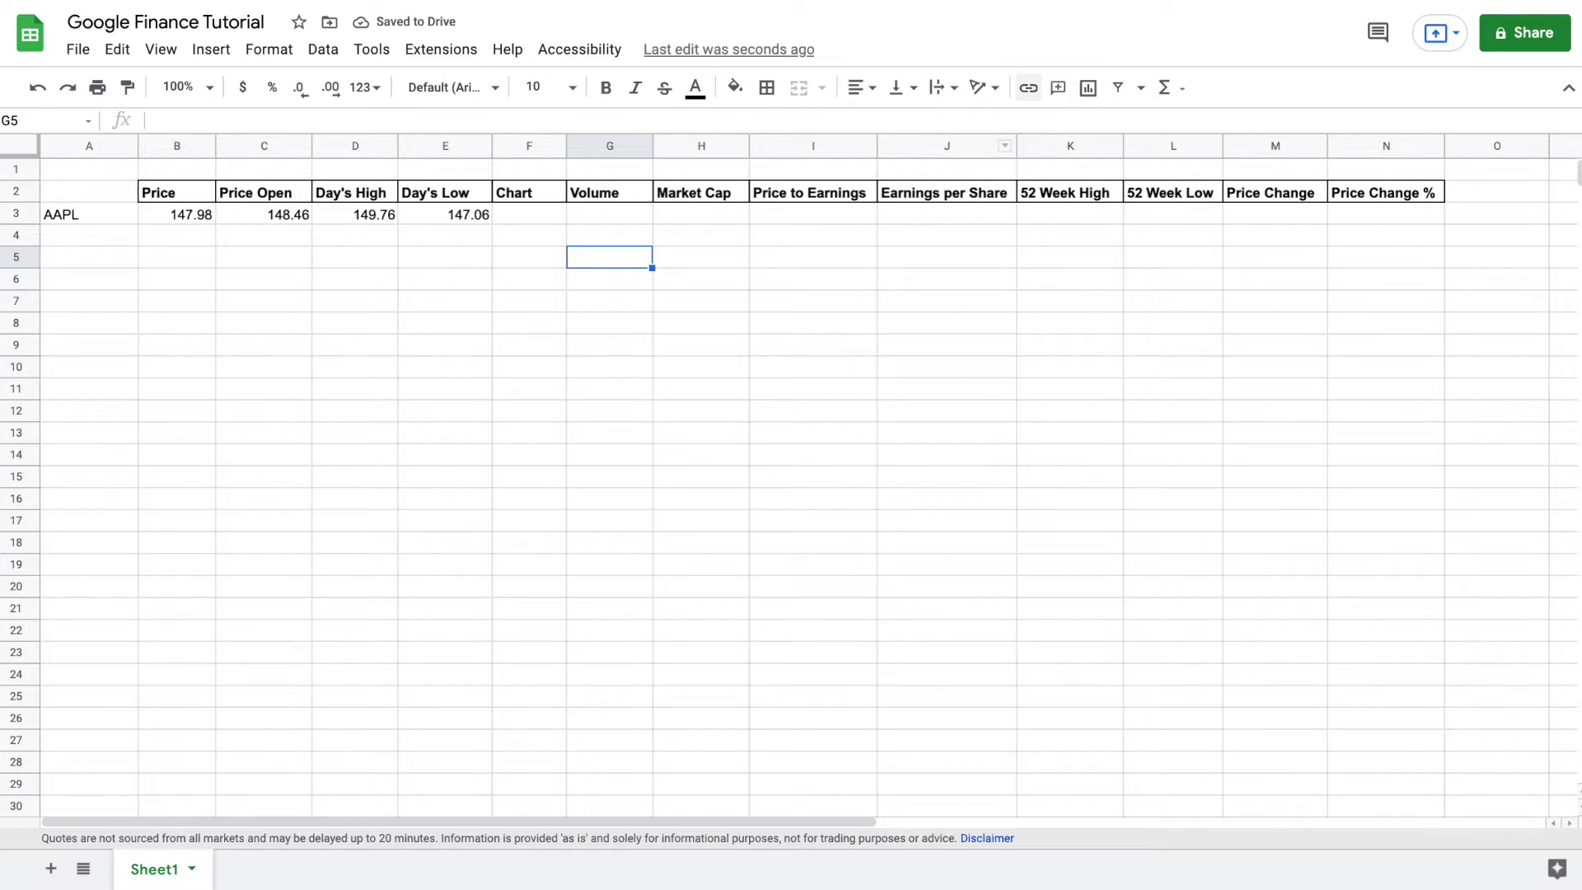
key(Left)
key(Up)
key(Up)
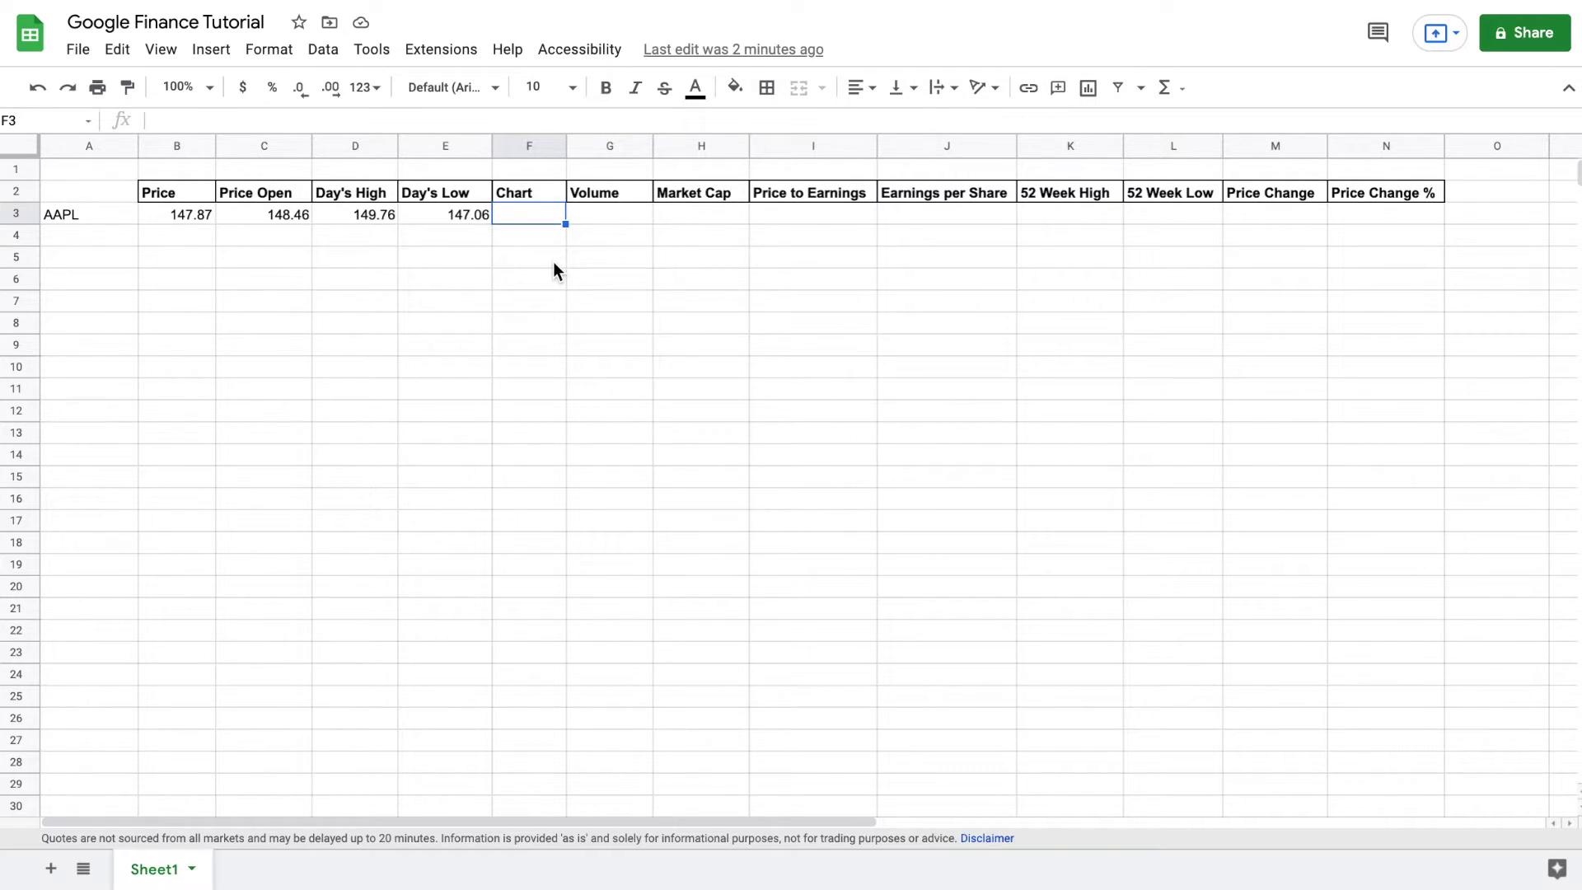
Enter =sparkline(GOOGLEFINANCE(A3,"price",today()-364,today())) in F3 to chart AAPL's year of prices
text(=)
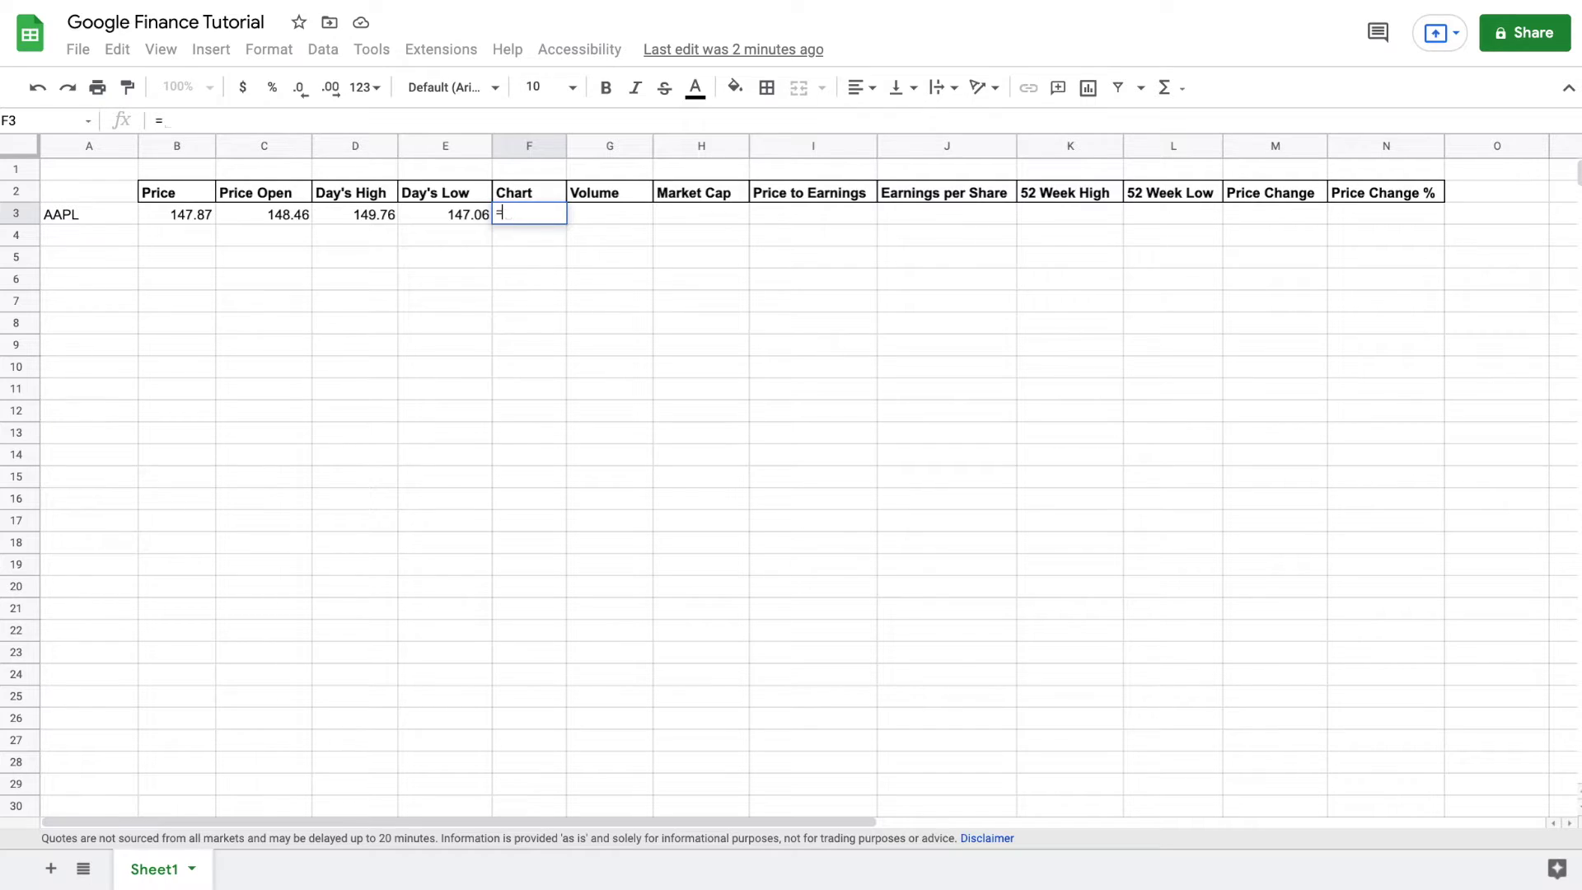
text(spar)
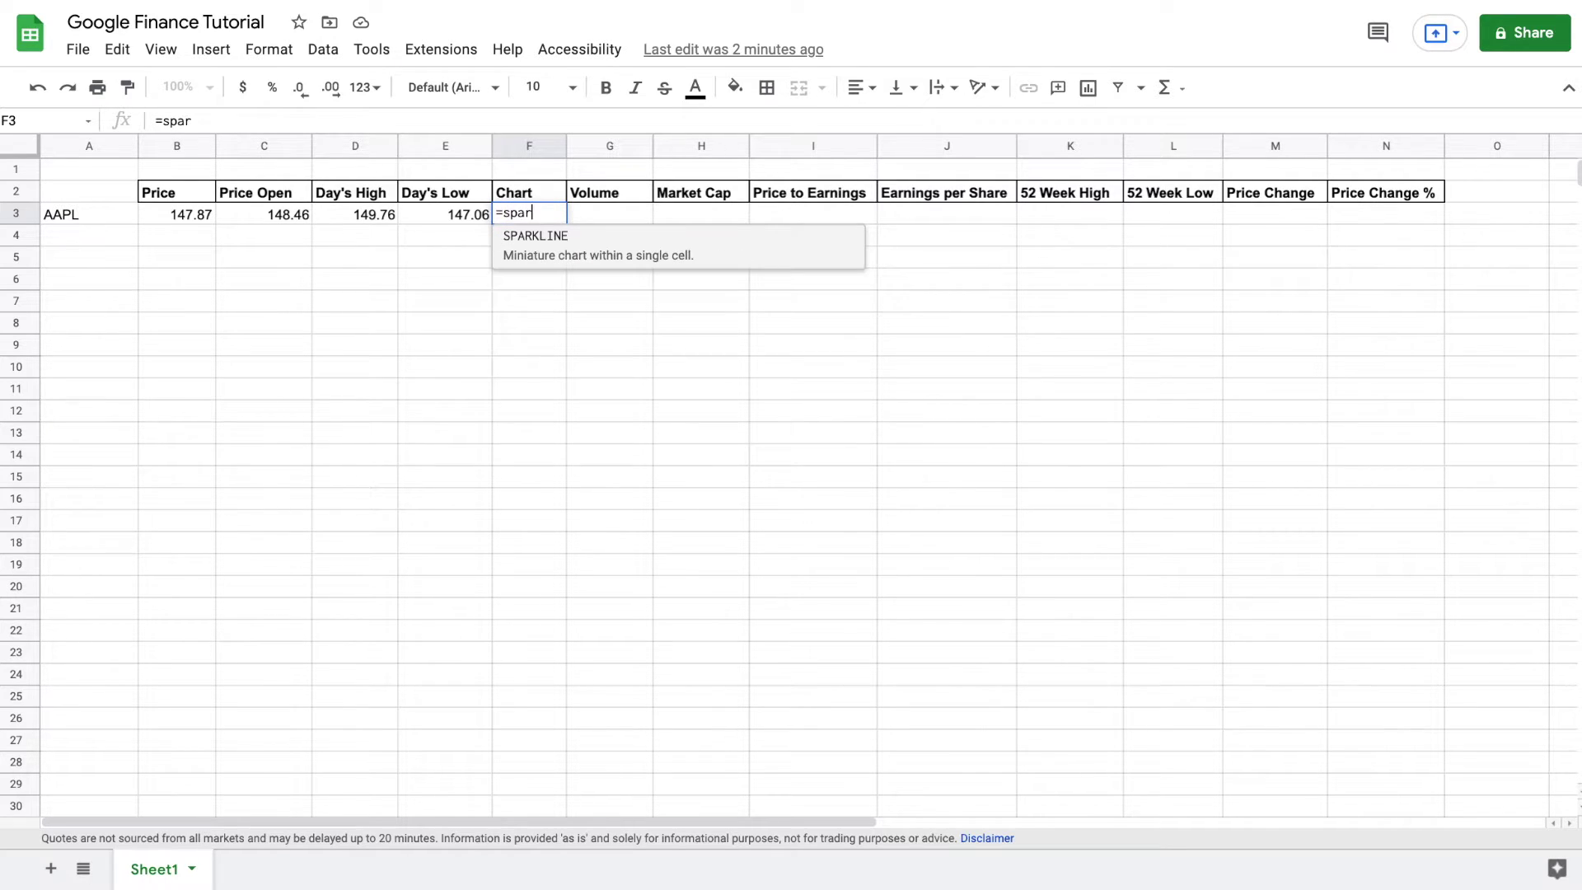
text(kline(go)
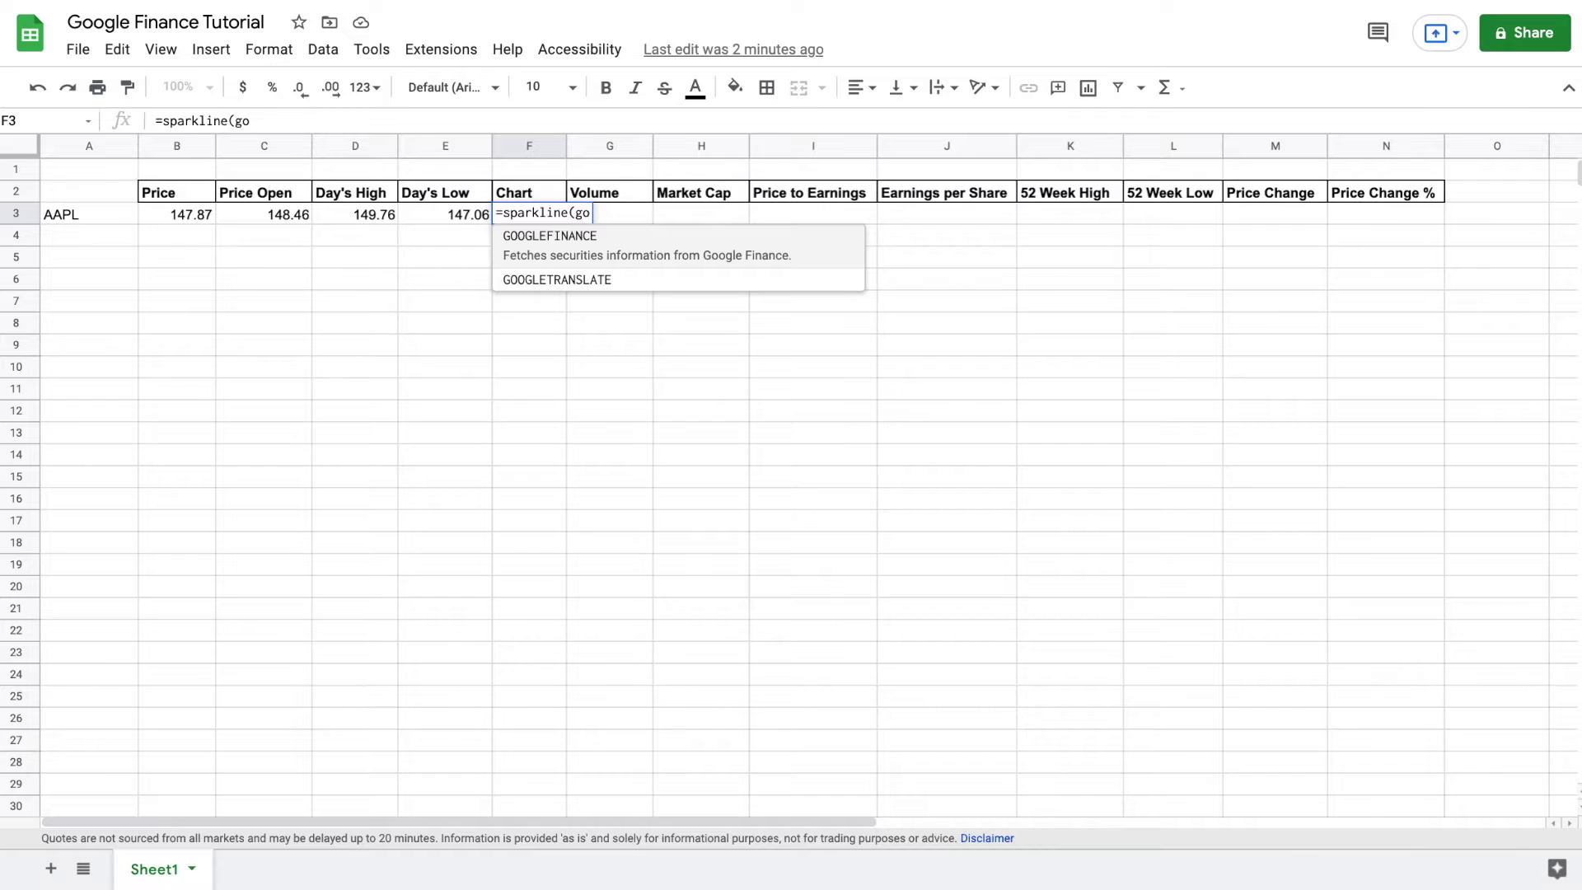
click(587, 246)
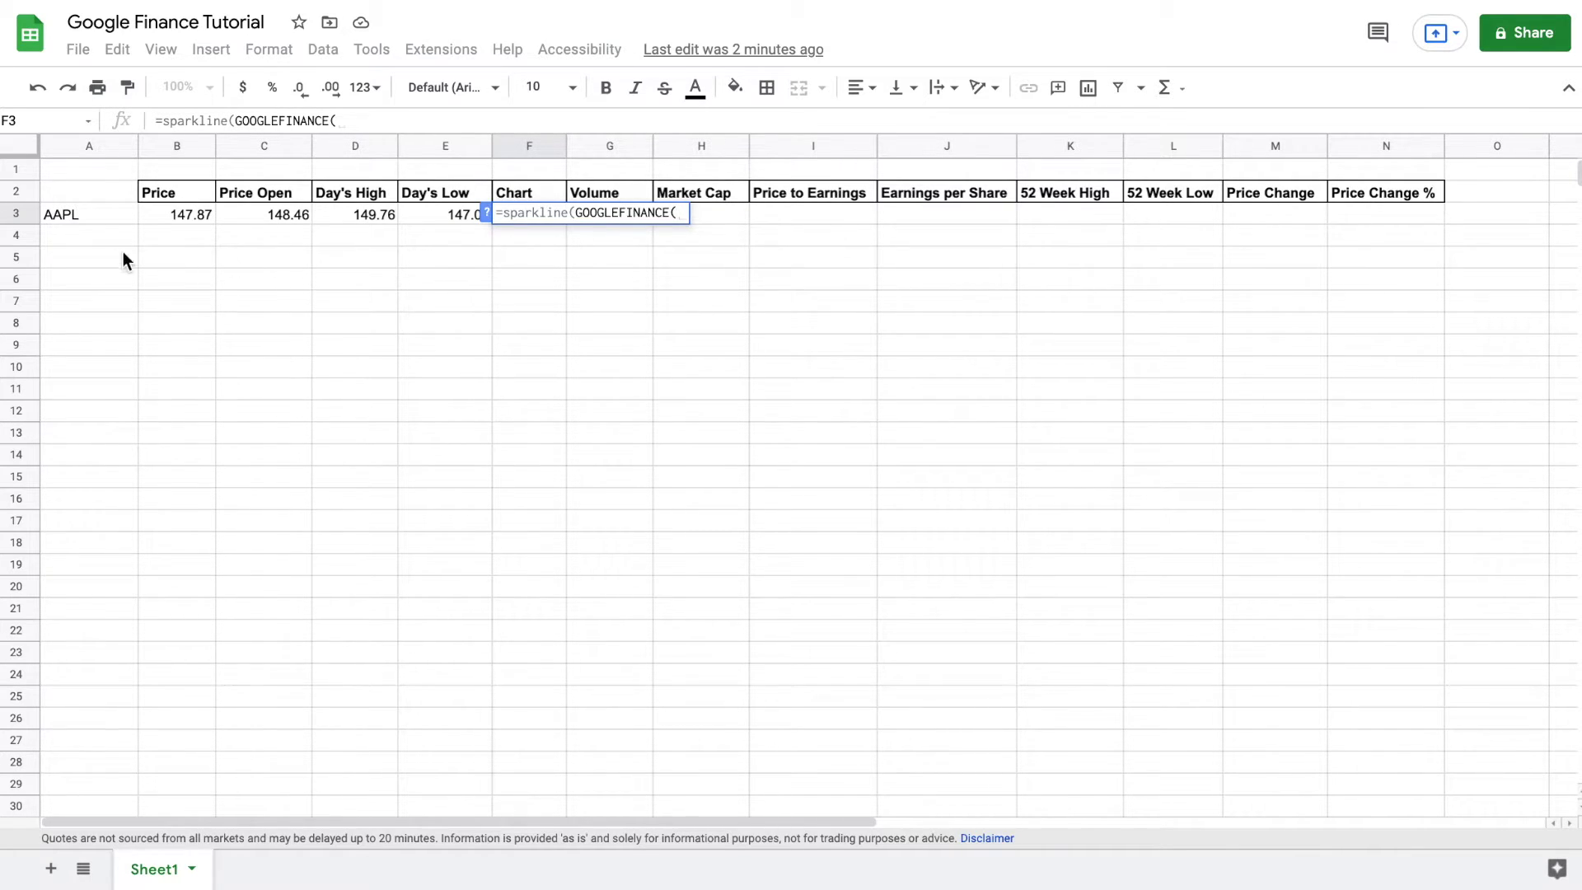
click(81, 214)
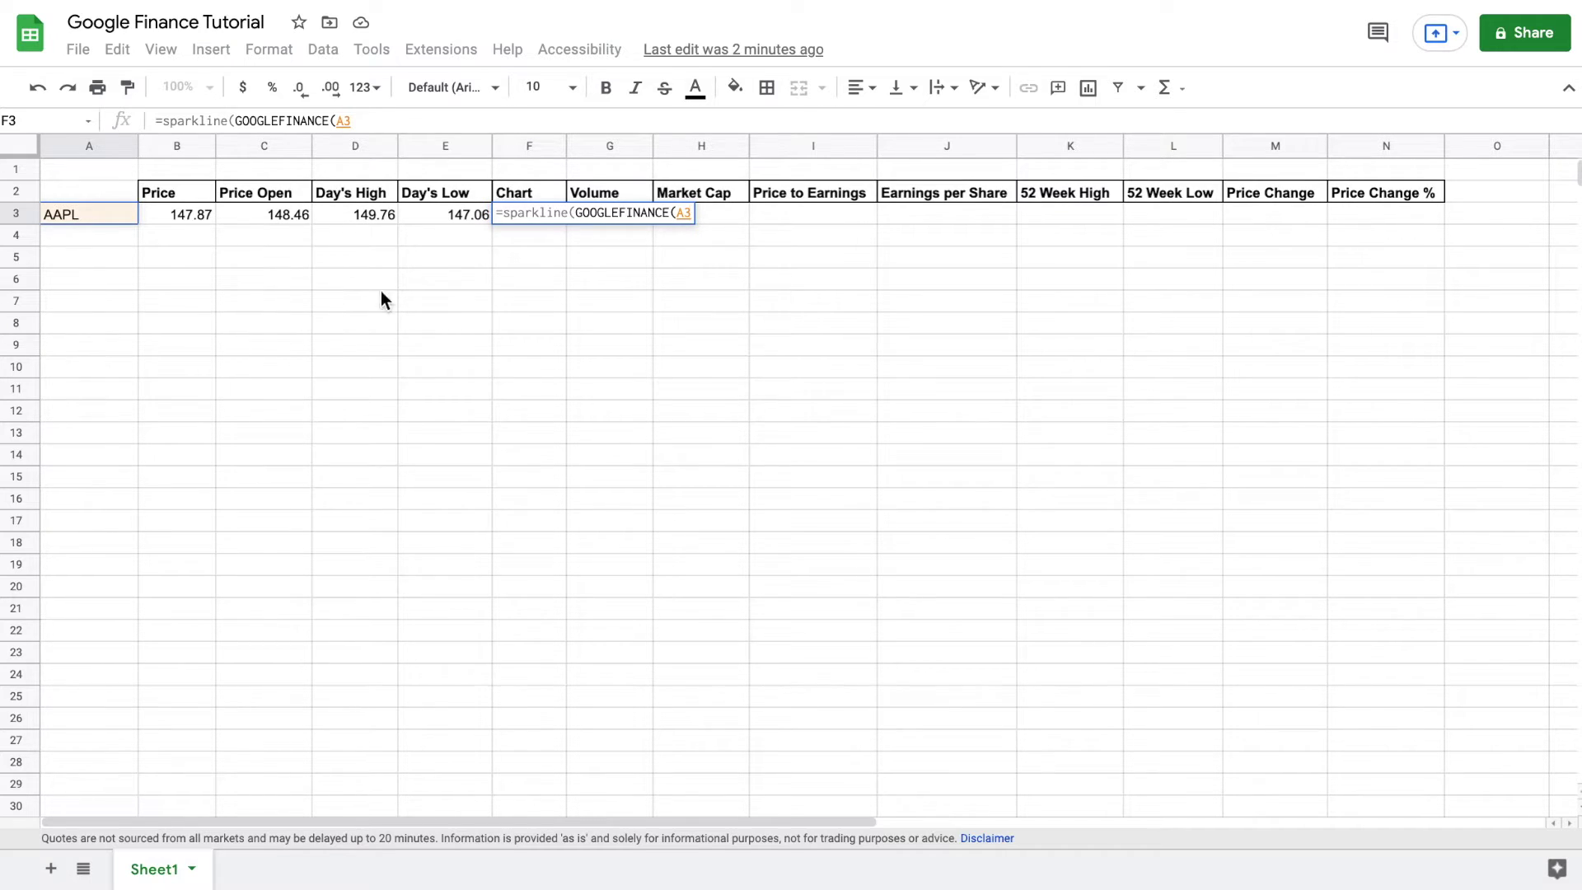
text(,)
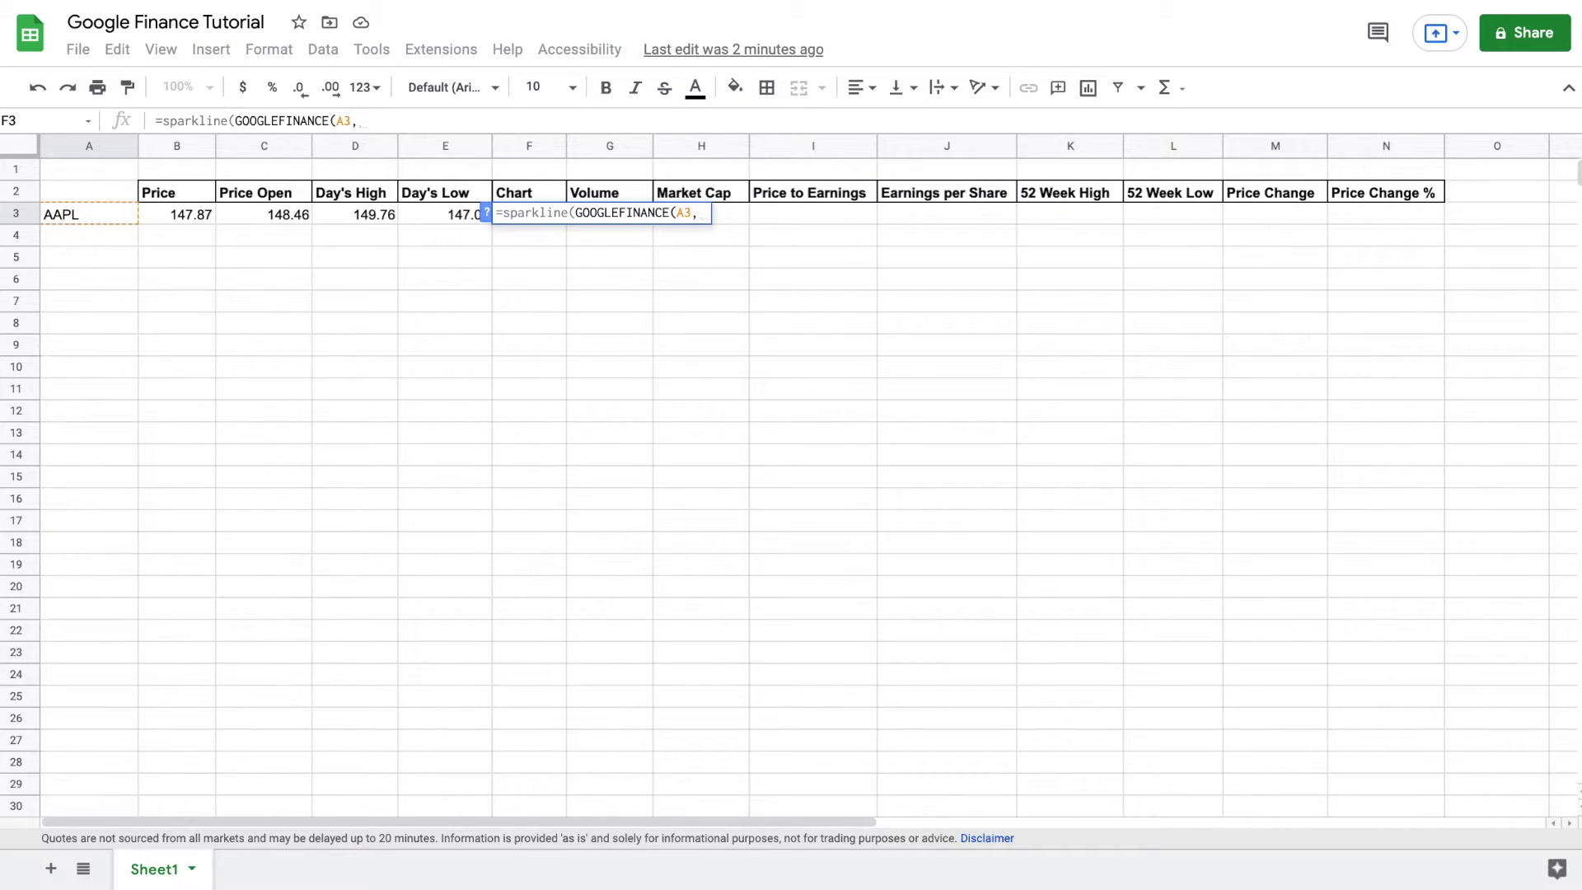
text("price",)
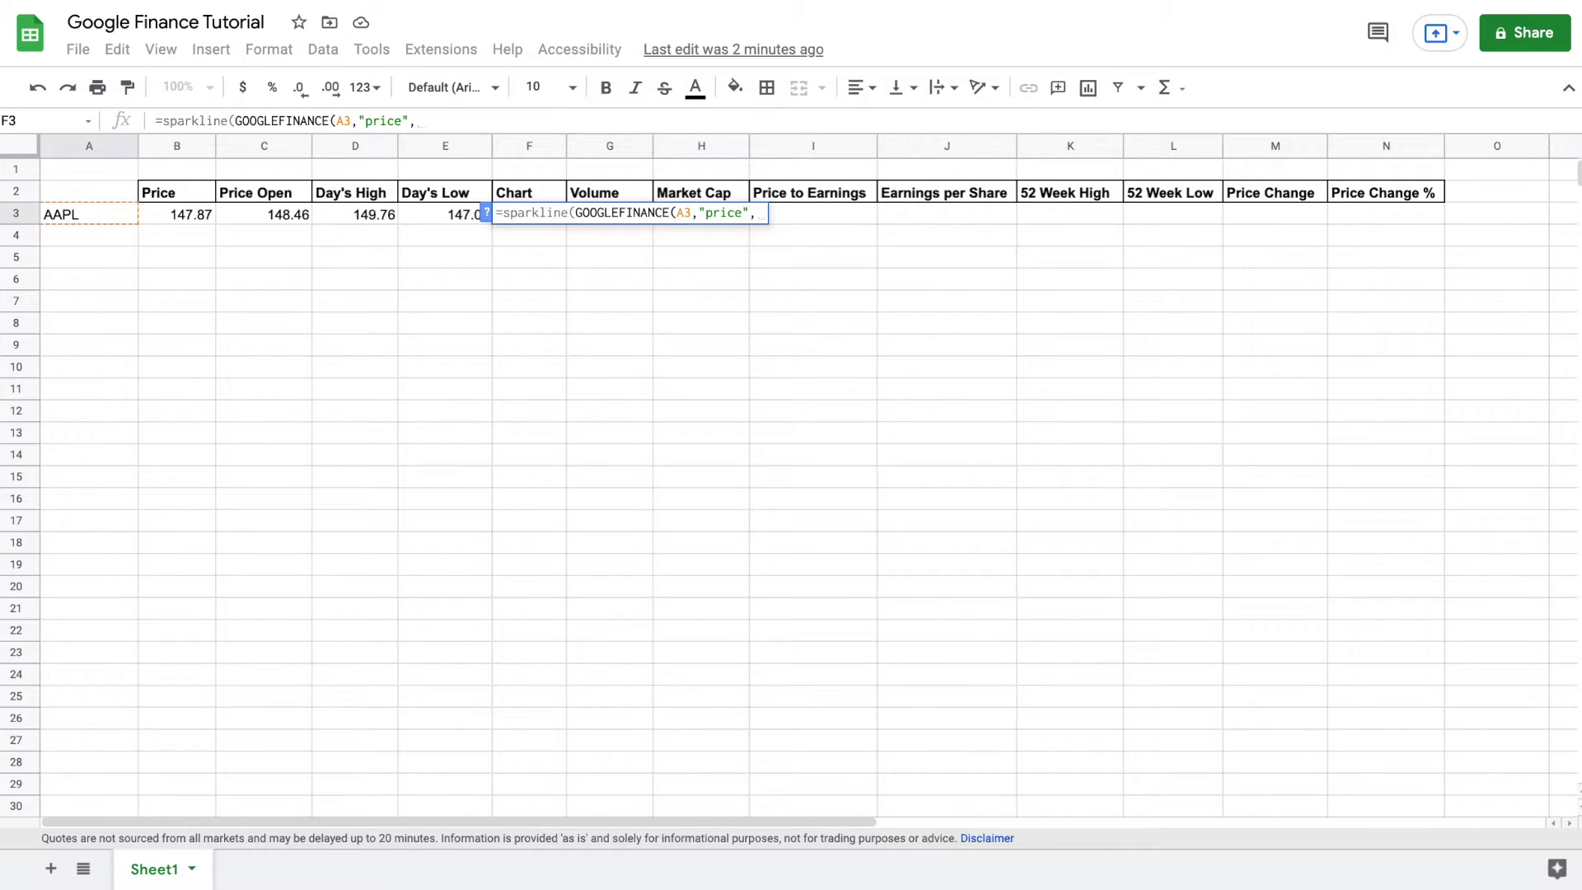
text(today)
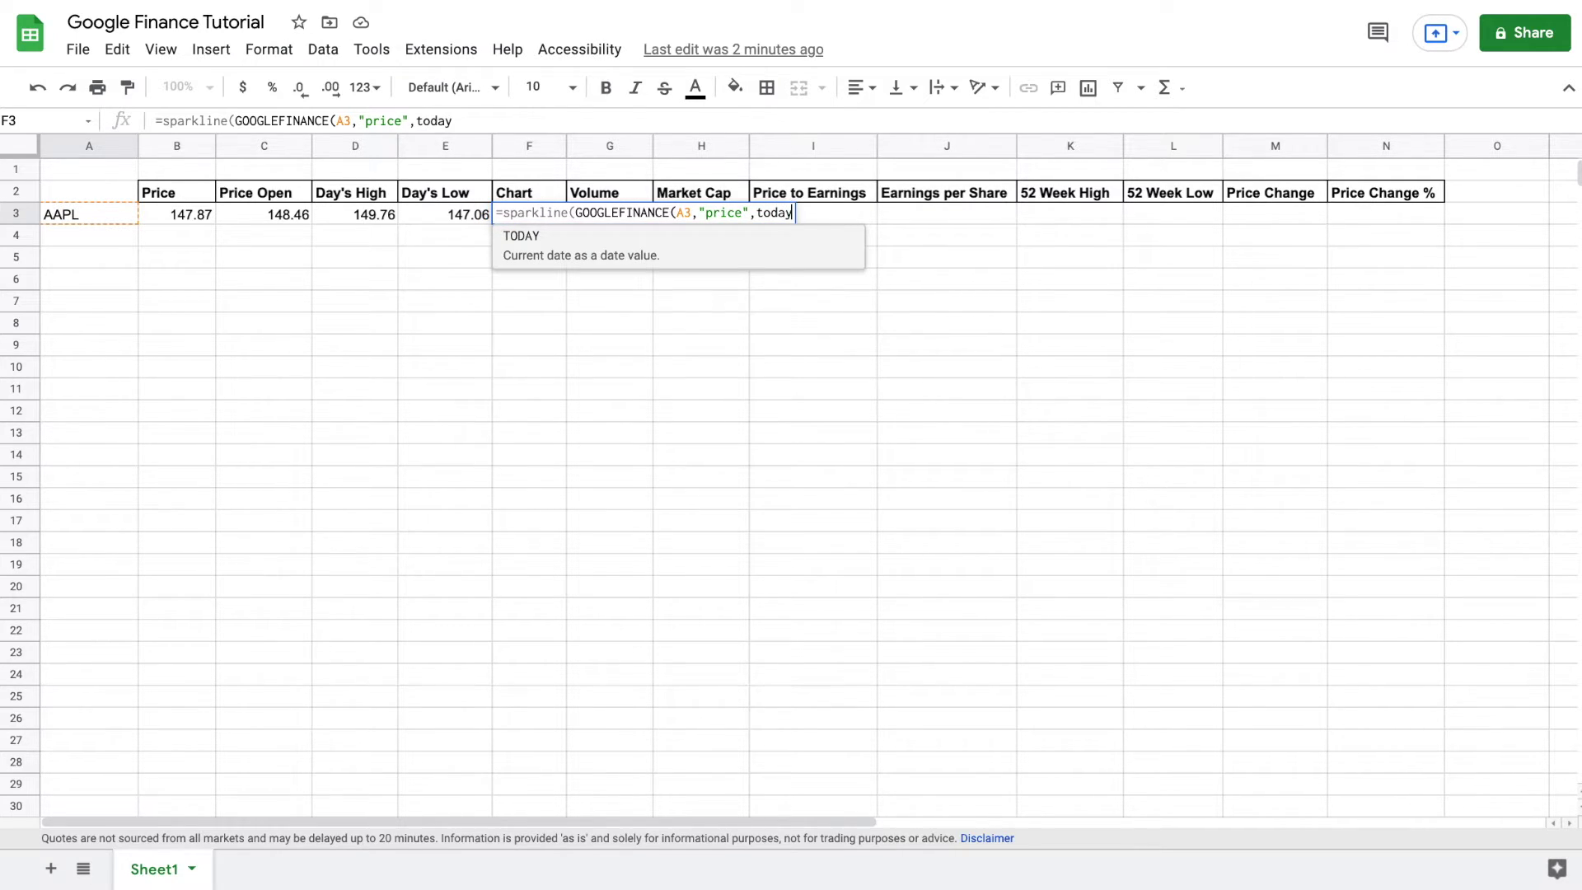
text(())
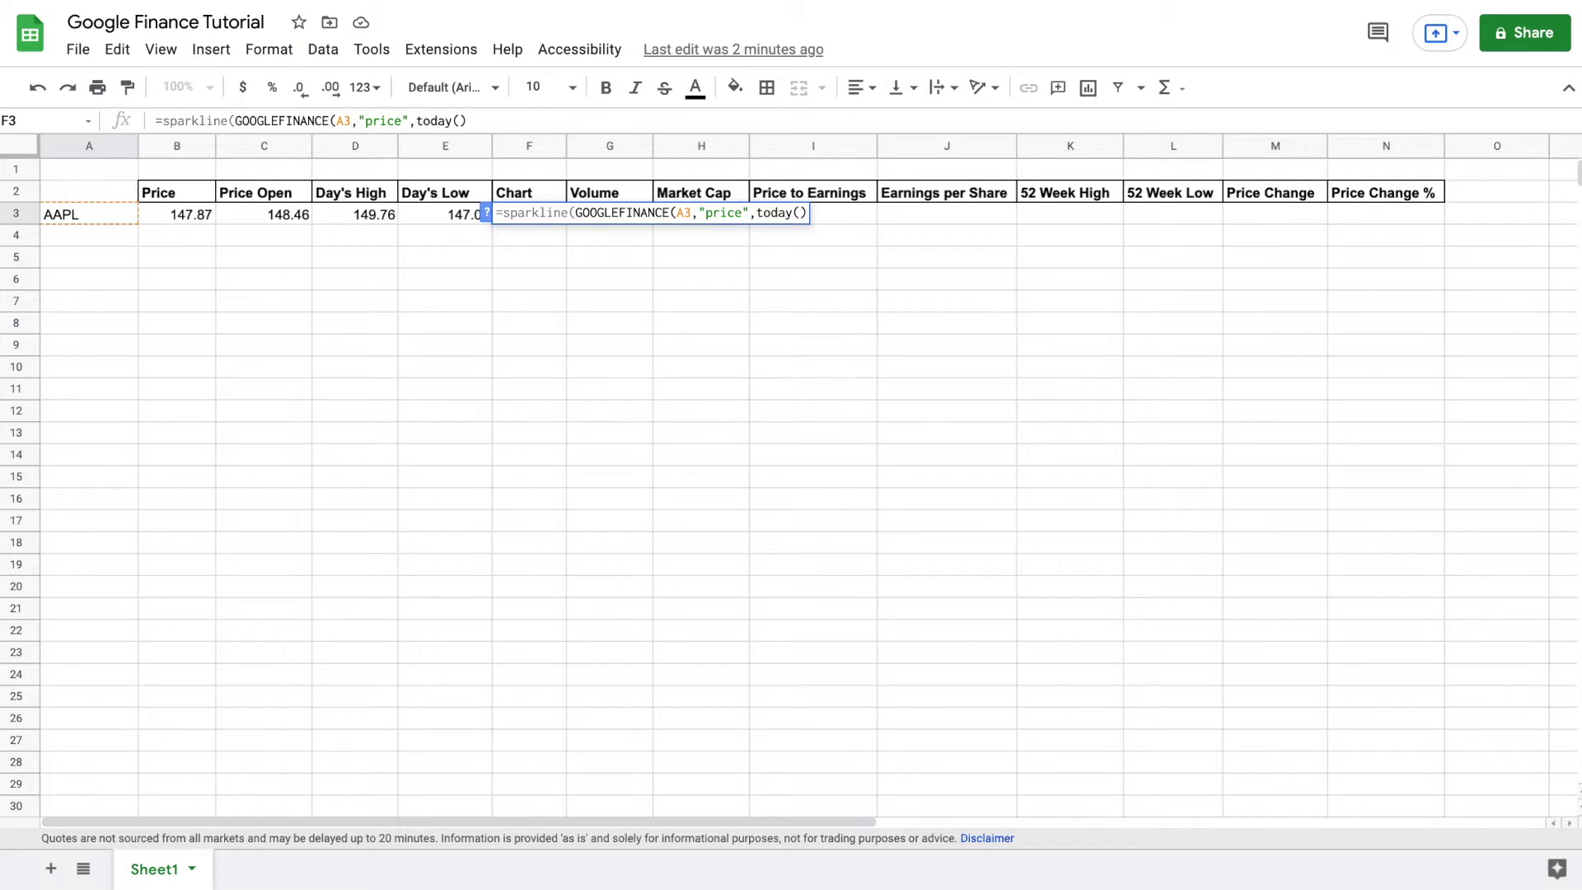
text(-)
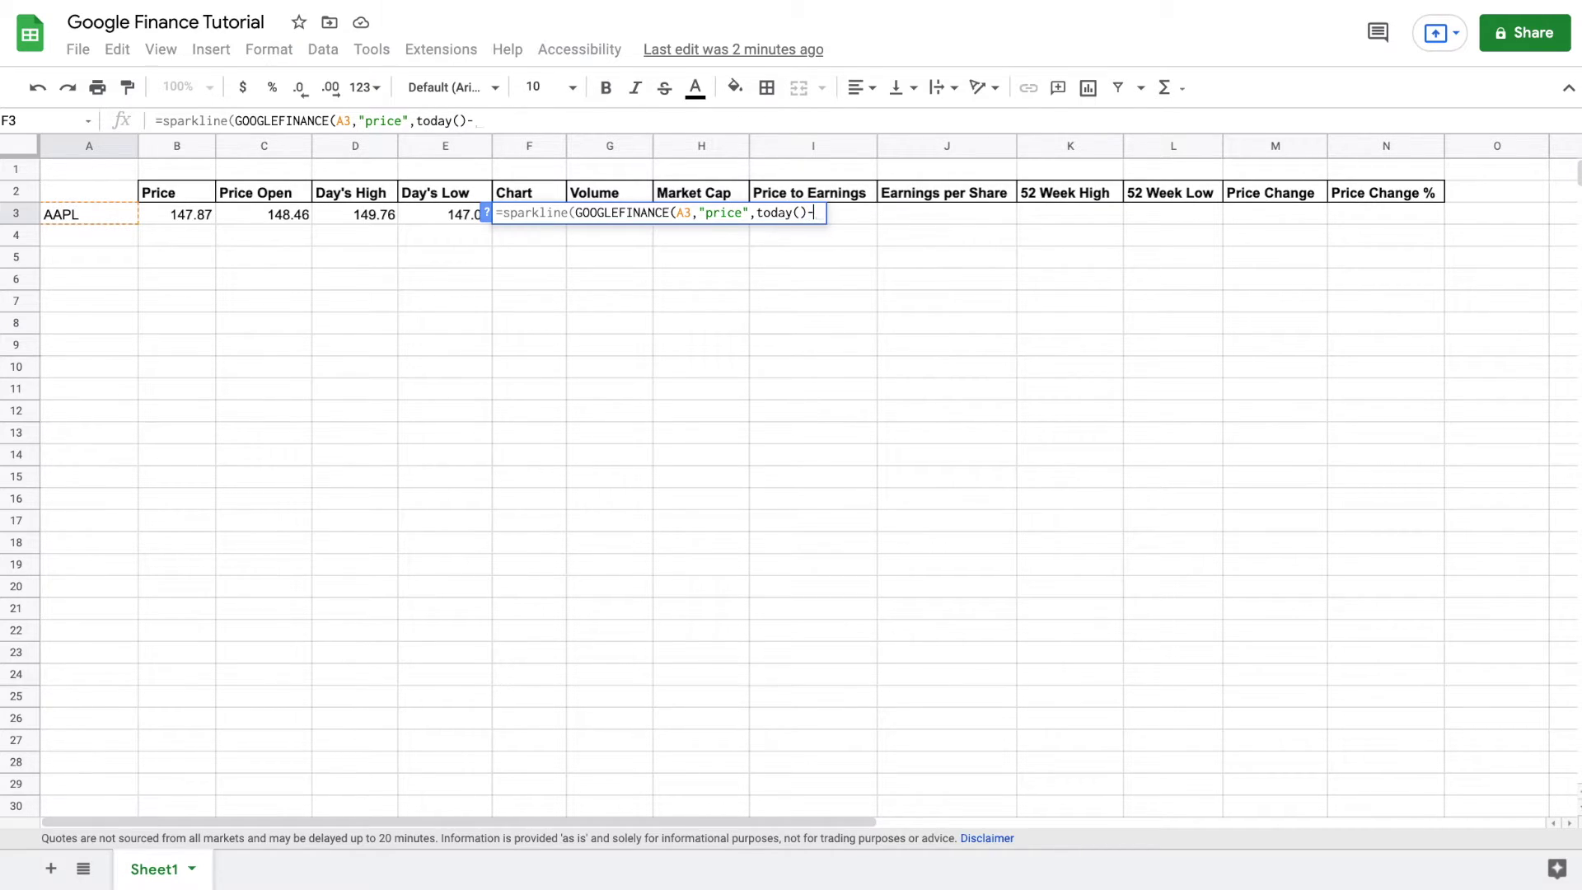
text(364)
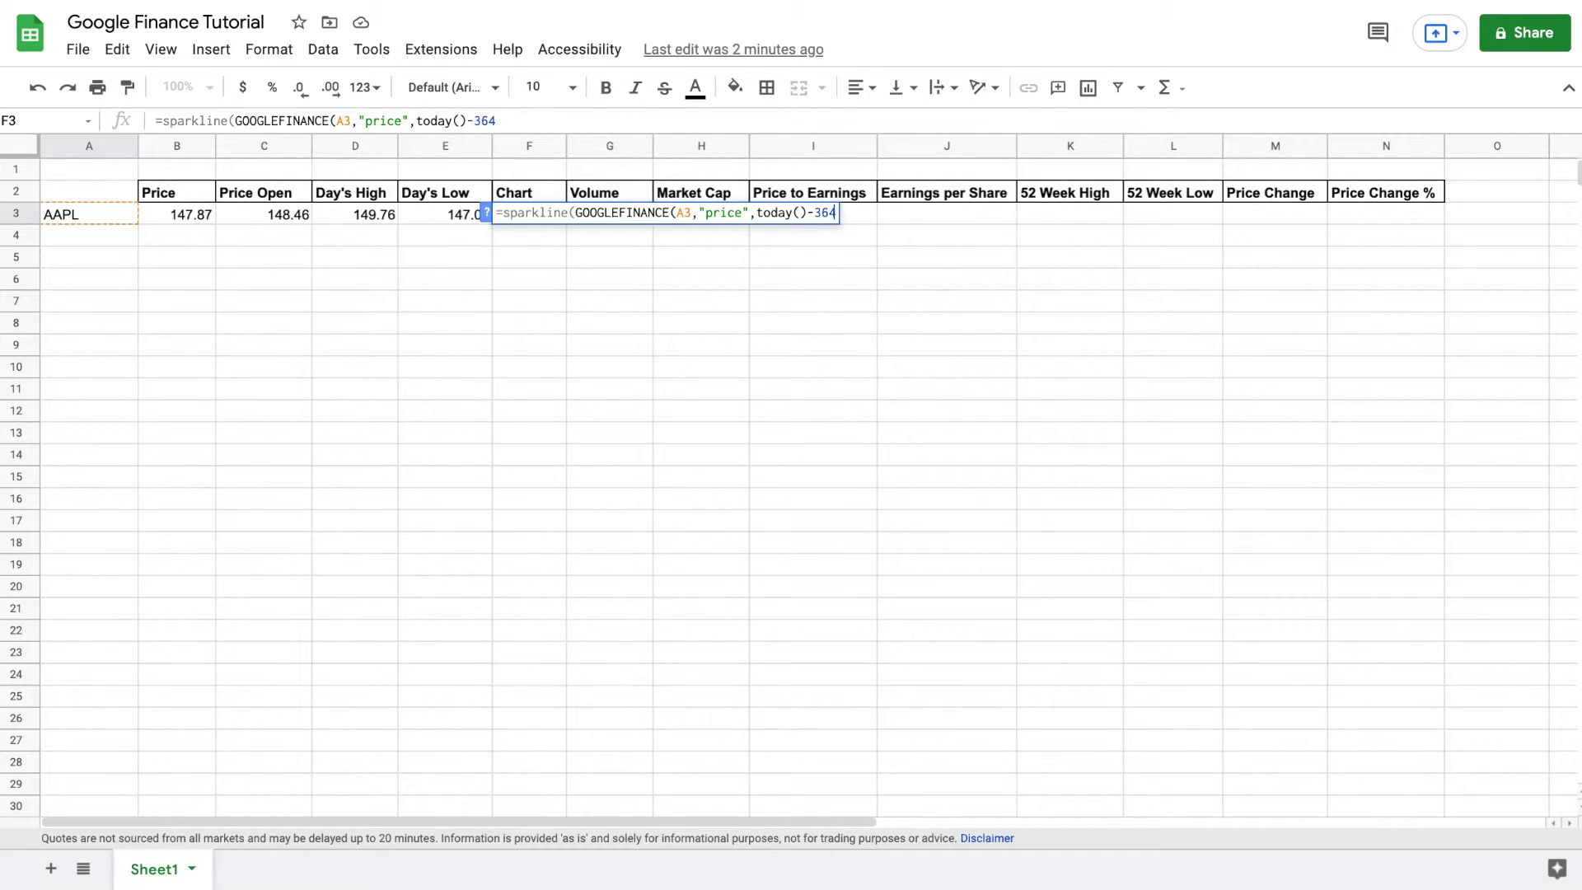
text(,today)
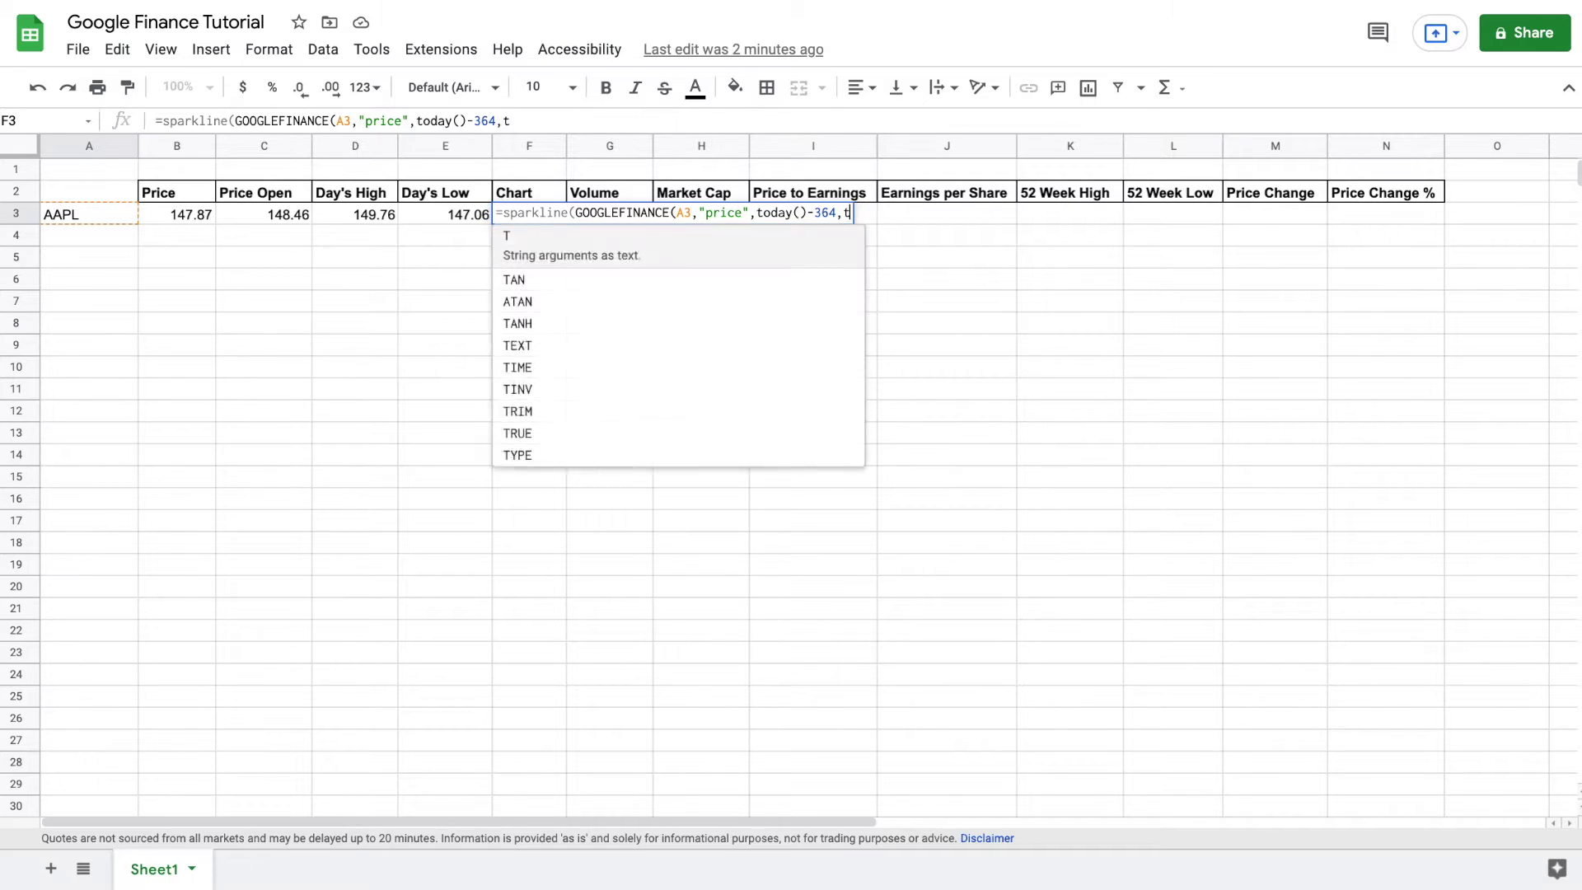
text(())
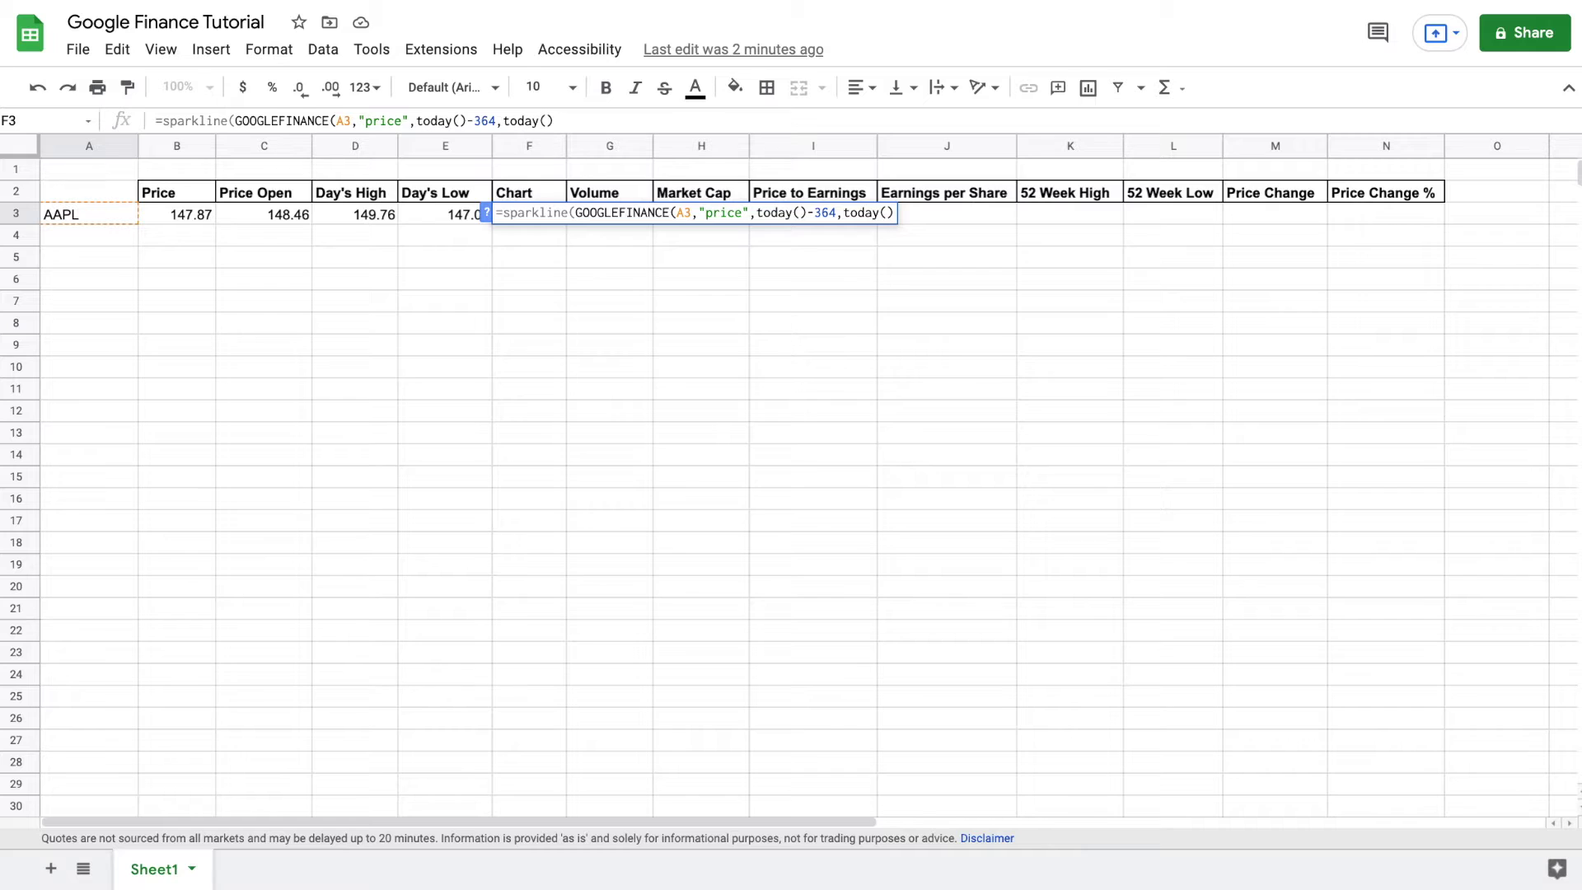
text()))
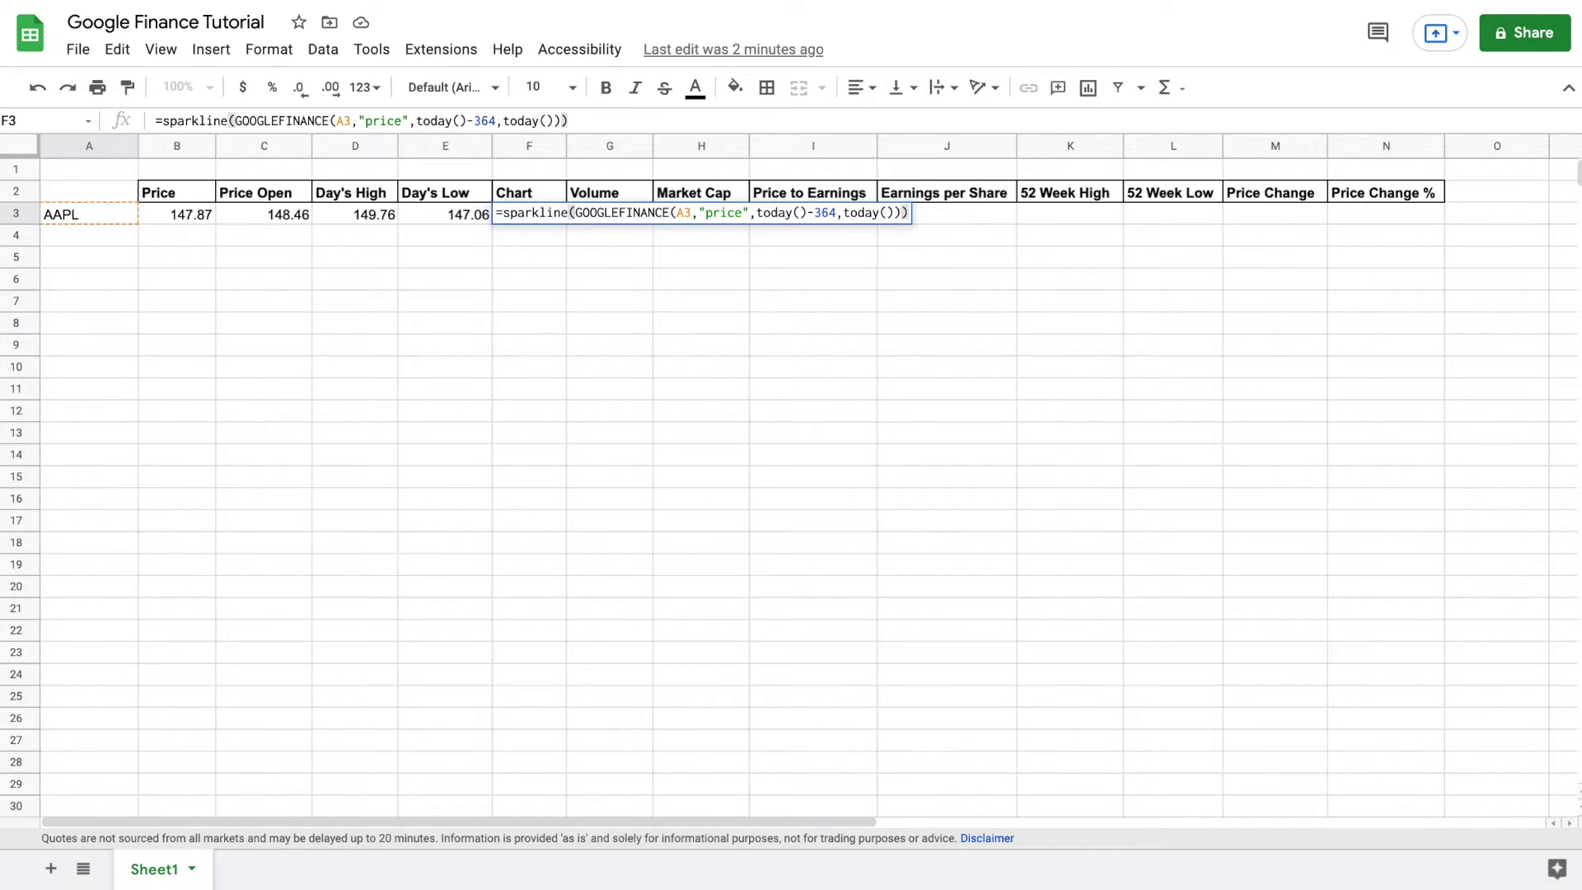
key(Return)
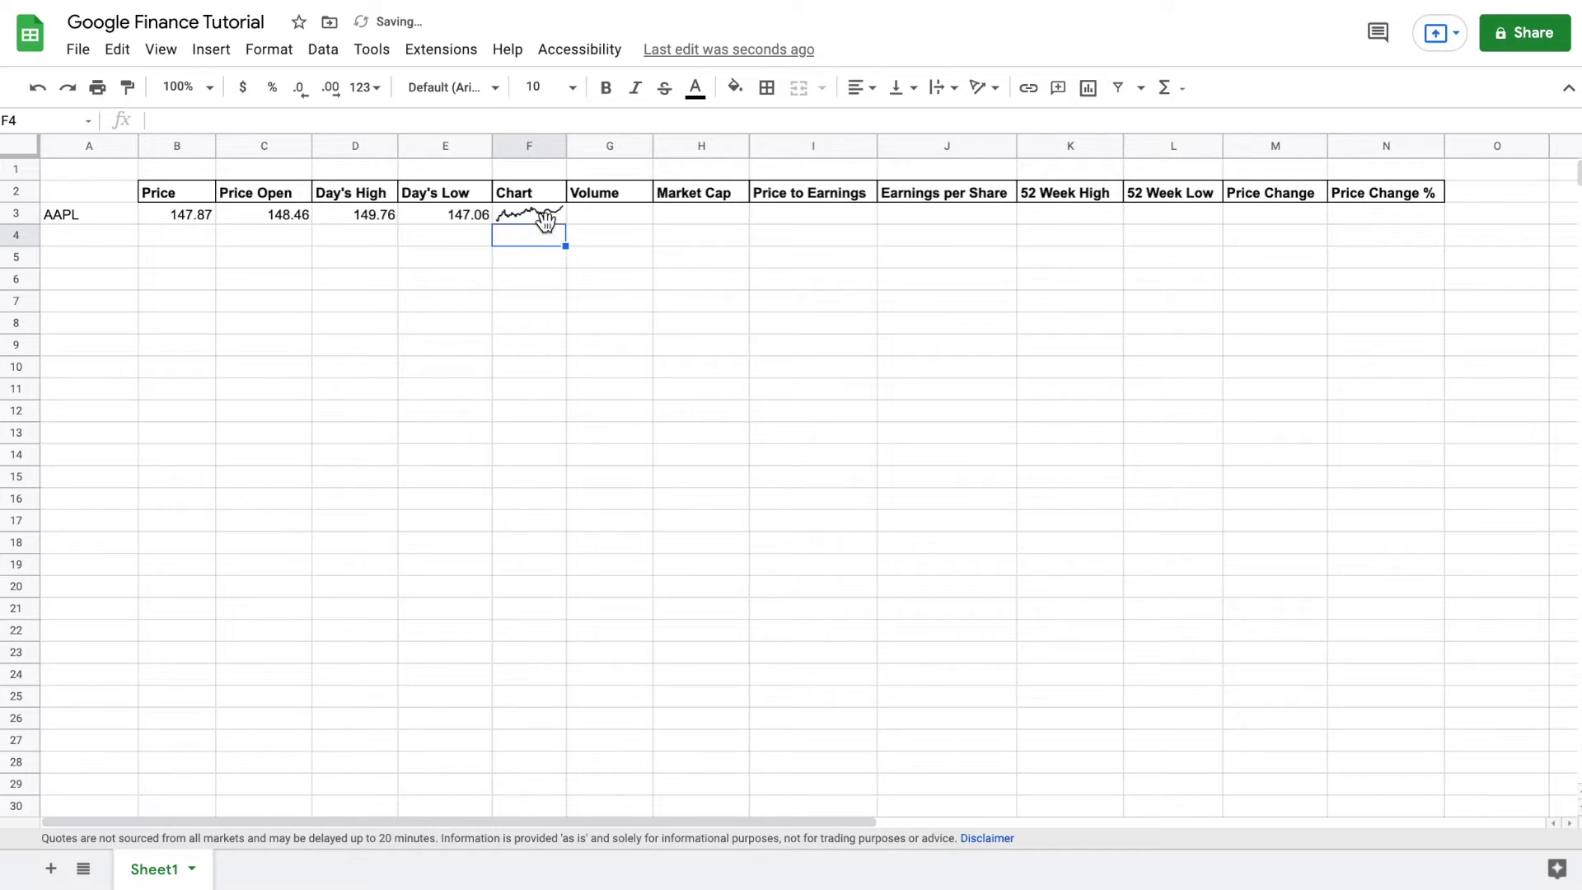
Widen the Chart column F so the sparkline is easier to see
drag(566, 145, 586, 145)
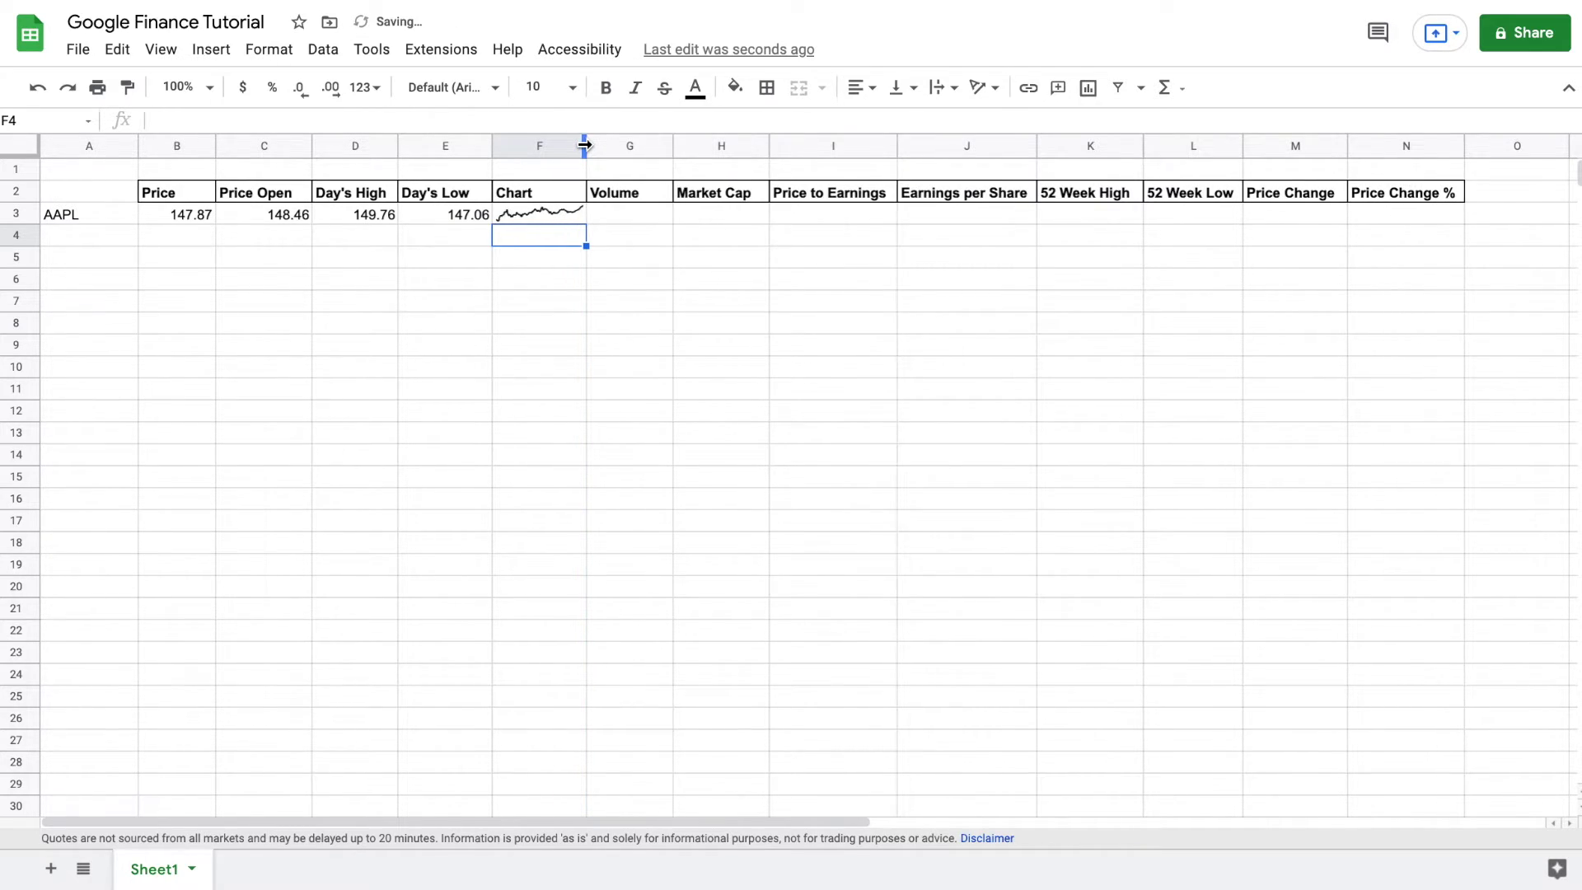
click(562, 218)
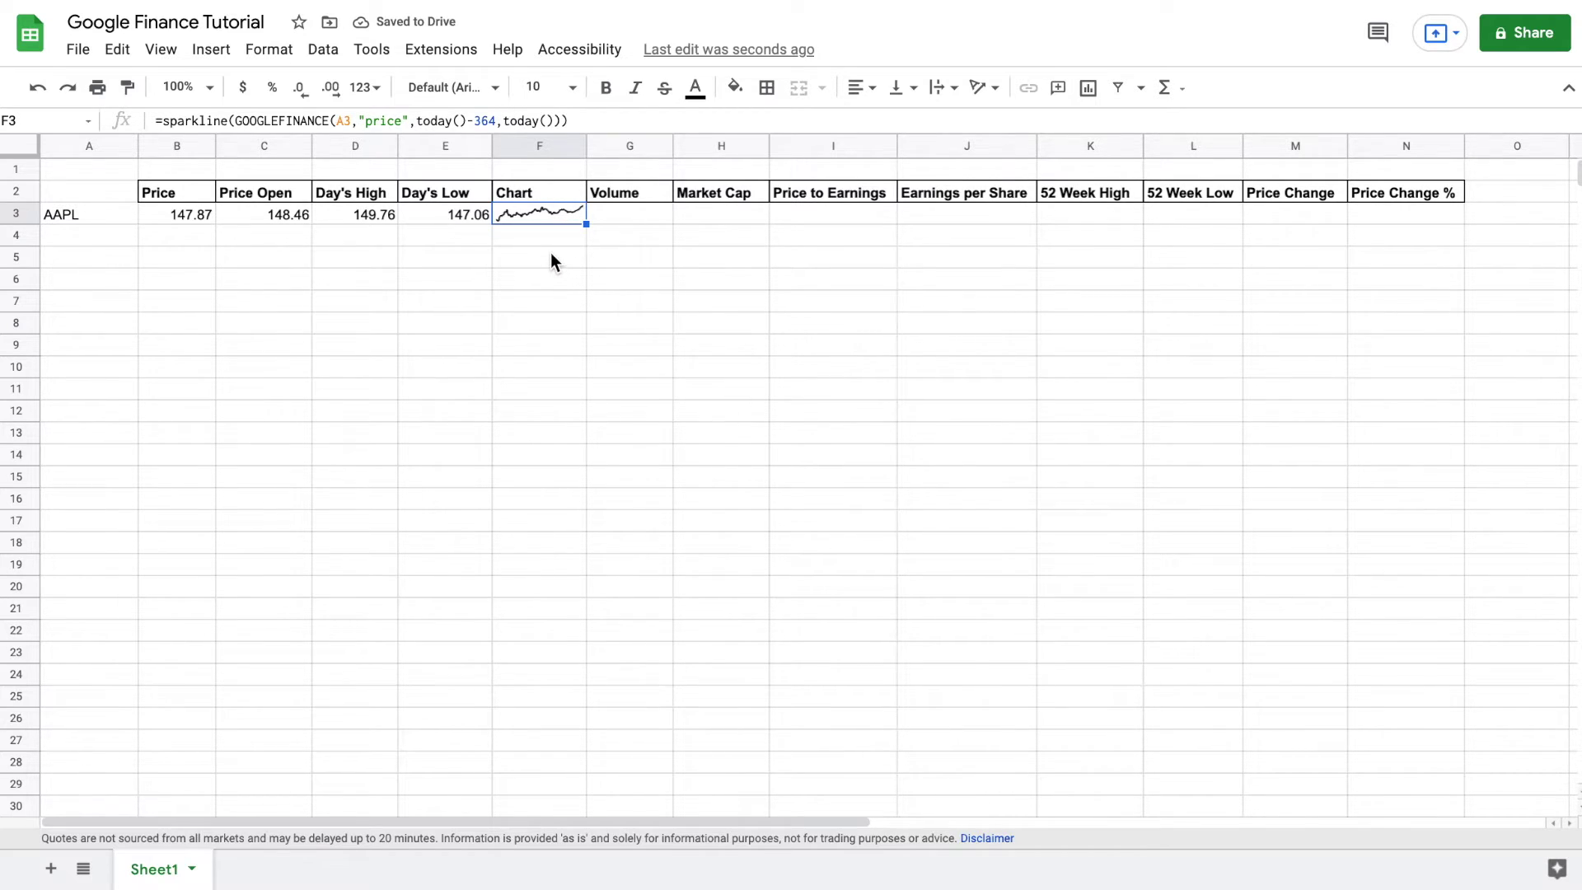
click(580, 282)
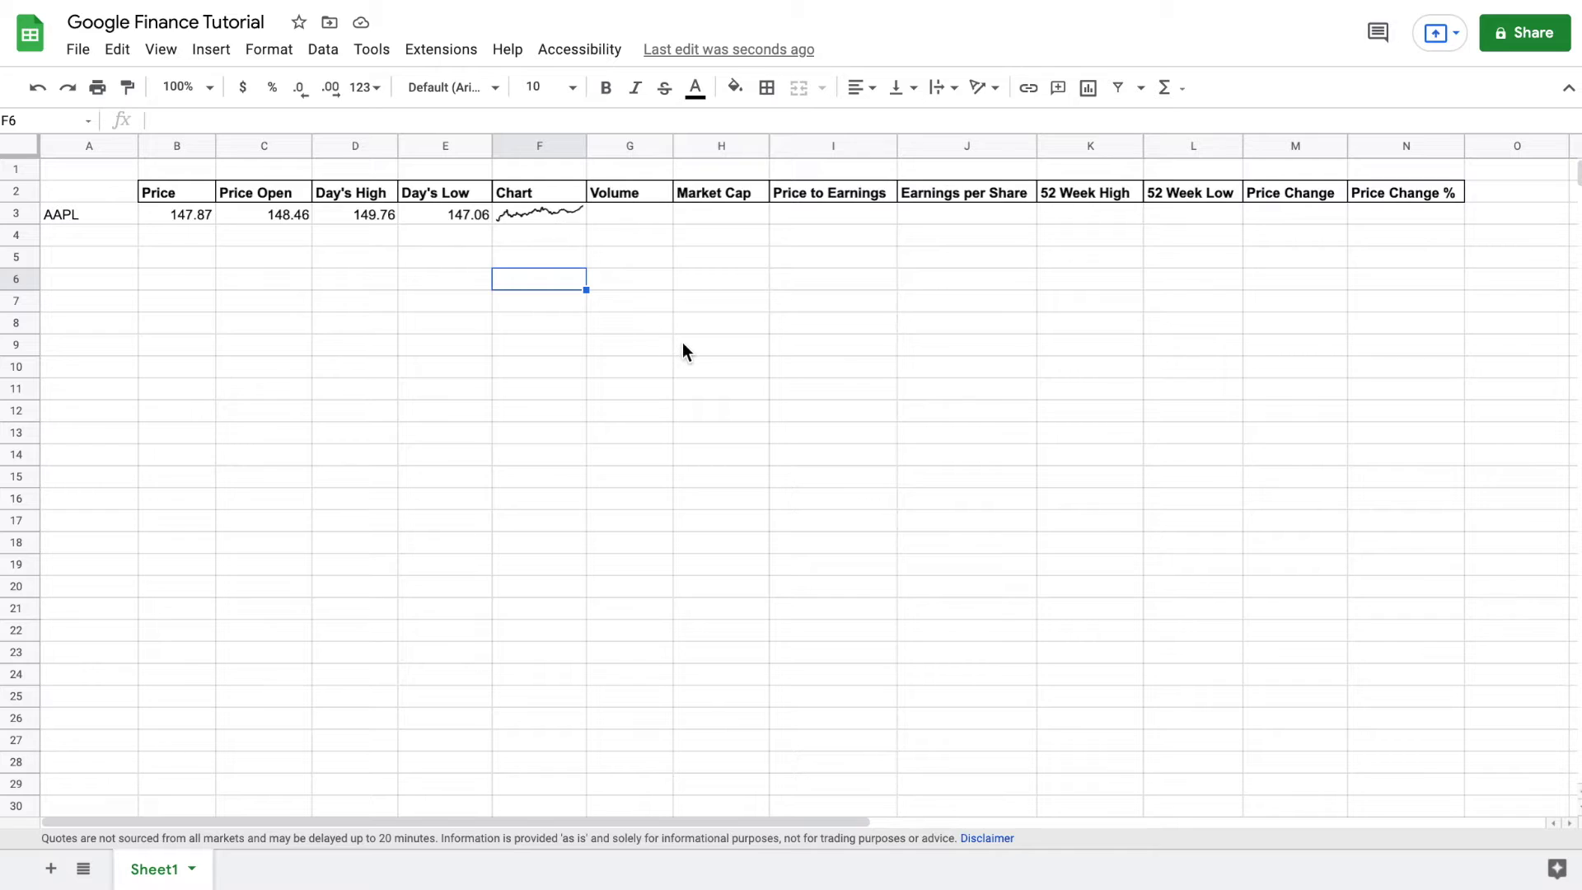
Change F3's sparkline formula to chart the last 30 days instead of 364
click(569, 211)
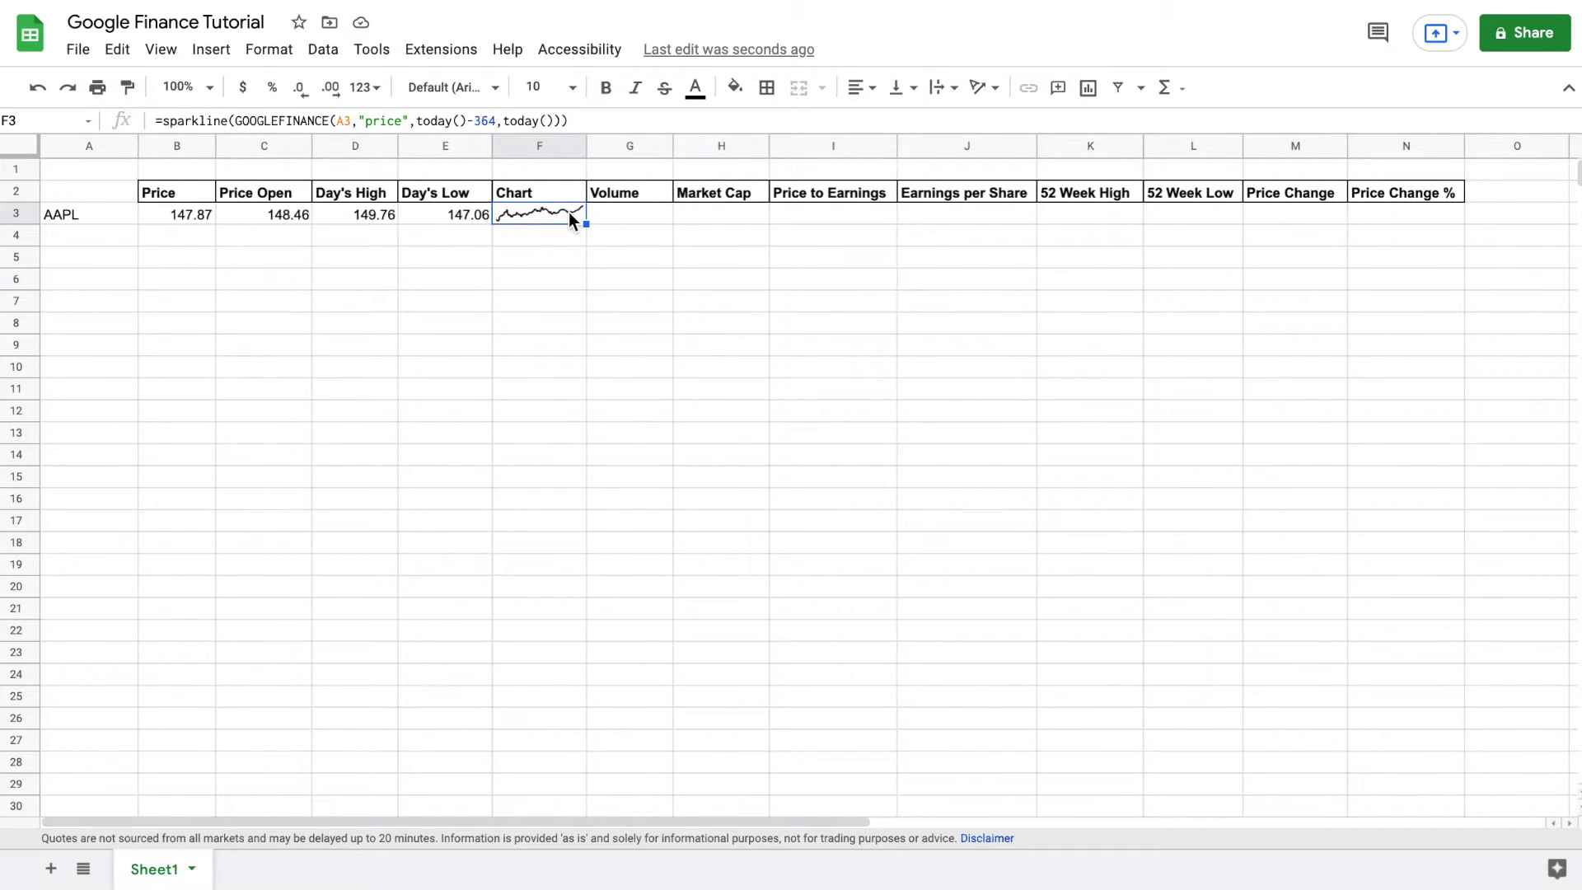
click(494, 122)
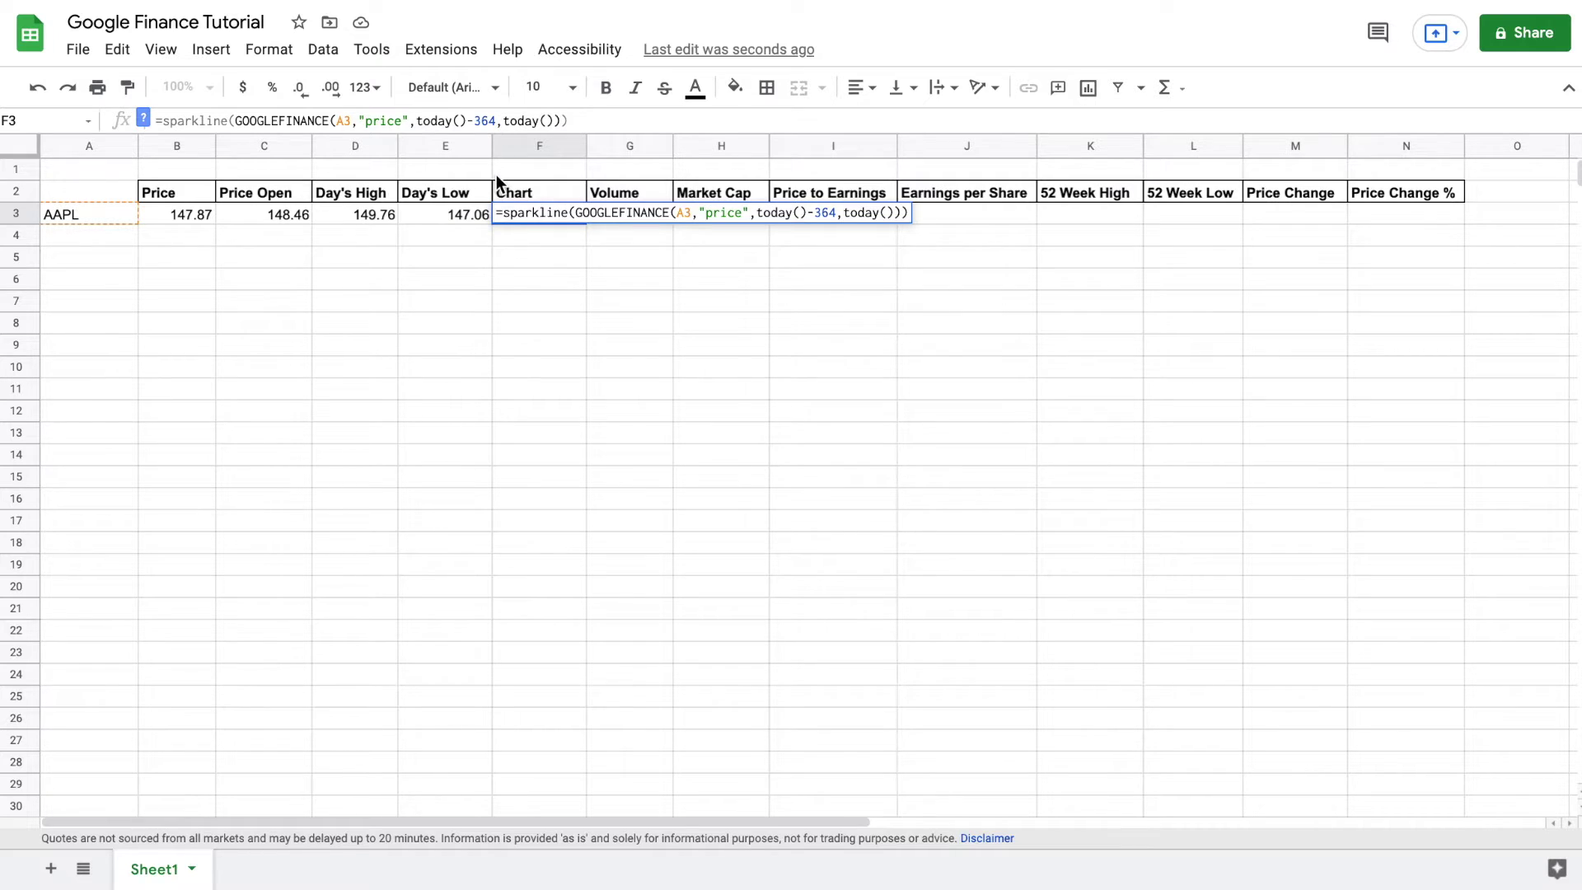
key(BackSpace)
key(BackSpace)
key(BackSpace)
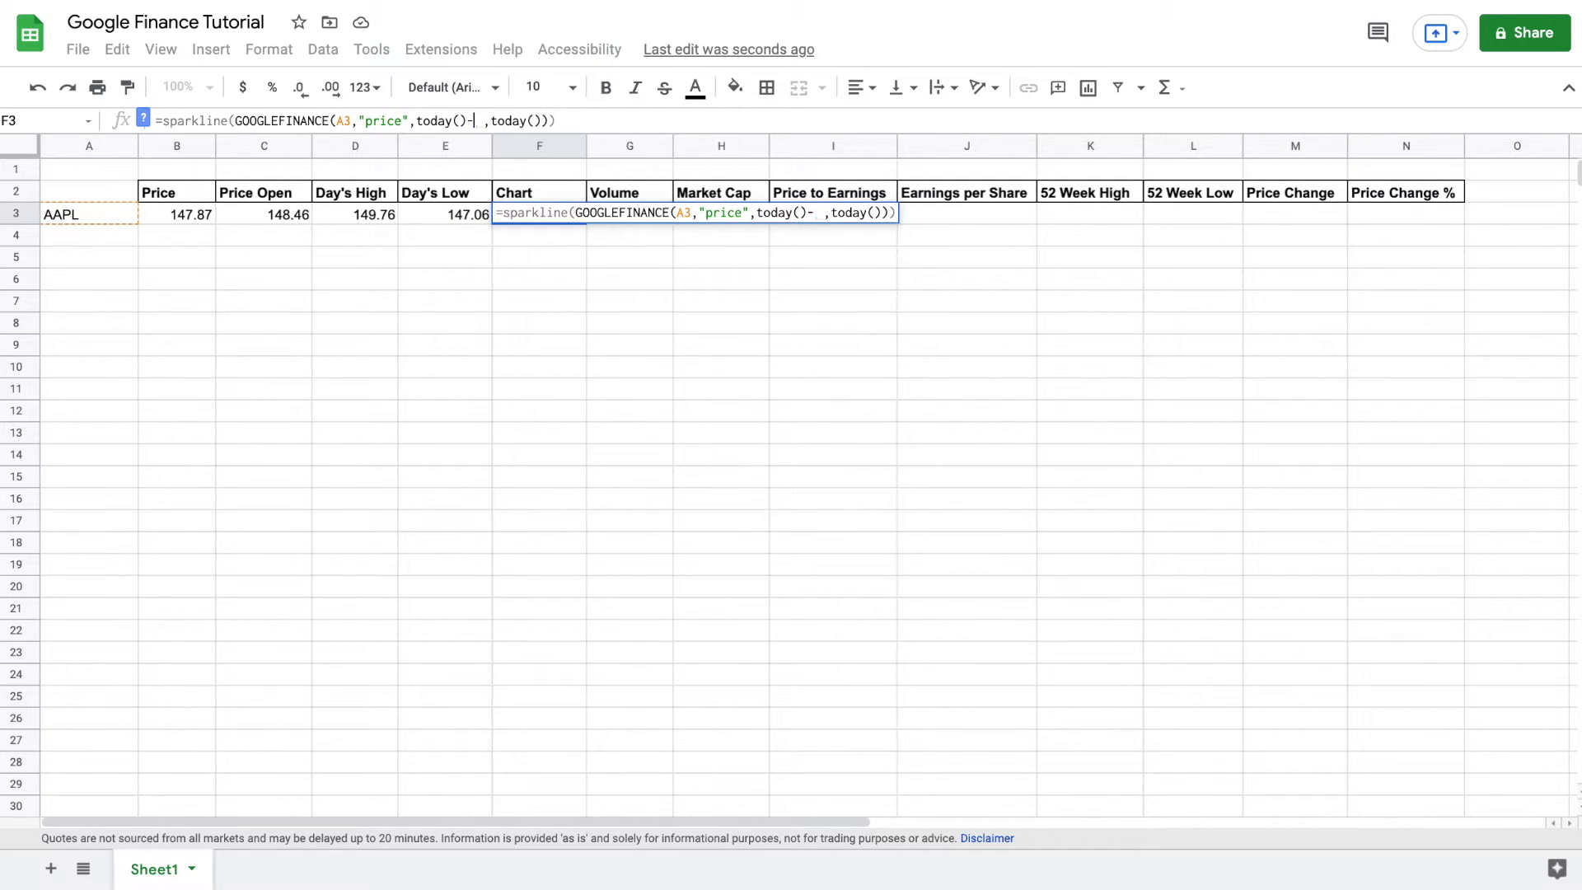
text(30)
key(Return)
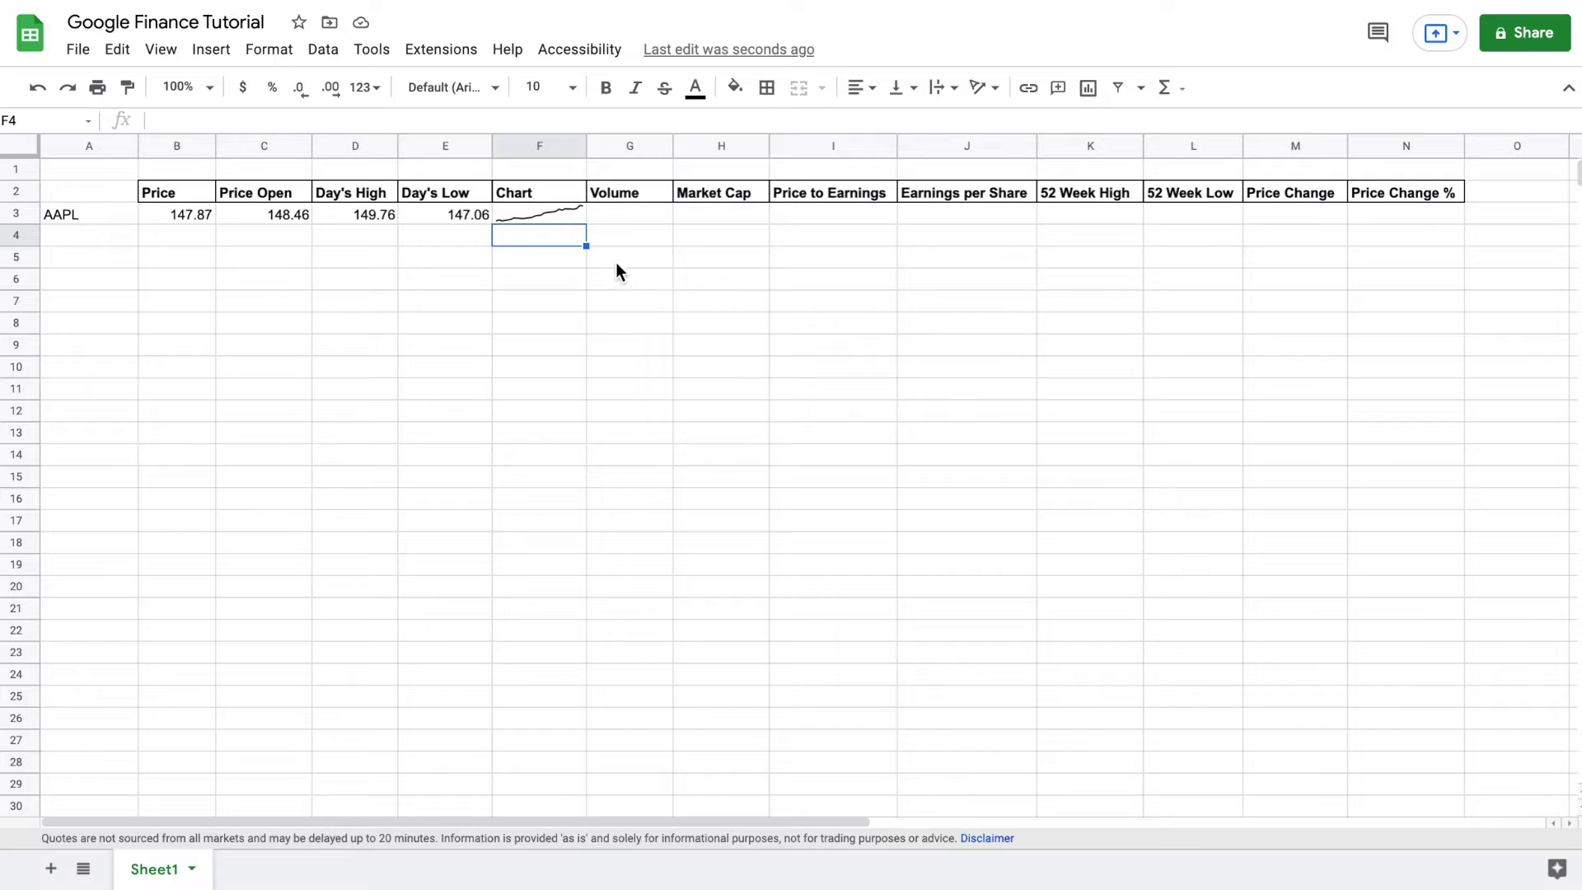
Try merging F3:G4 to enlarge the sparkline, then unmerge it back to F3
drag(555, 212, 615, 247)
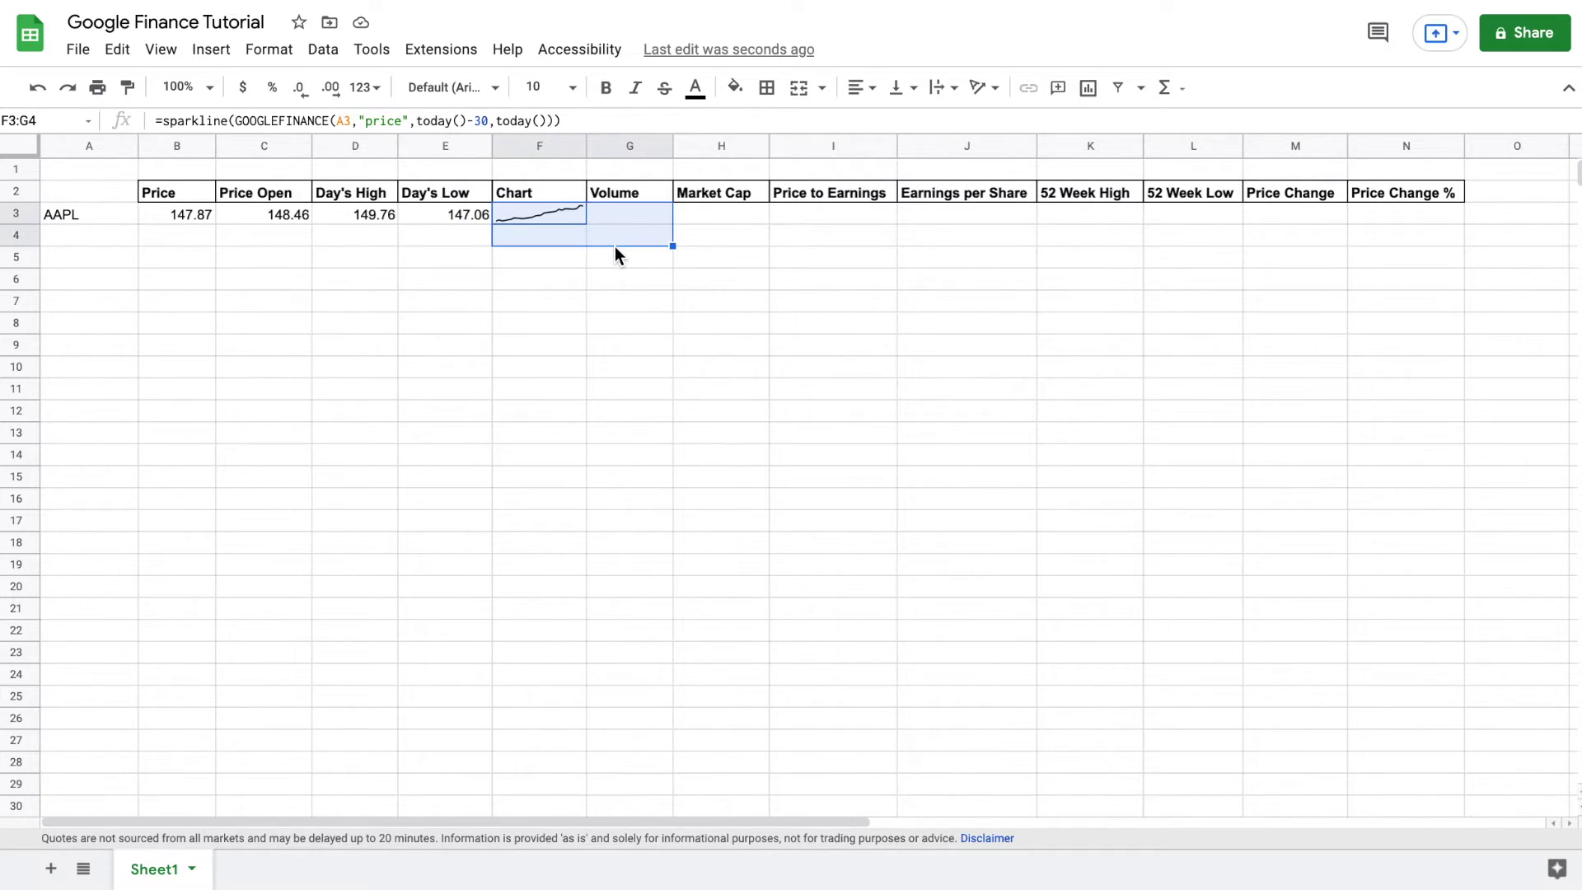
click(799, 89)
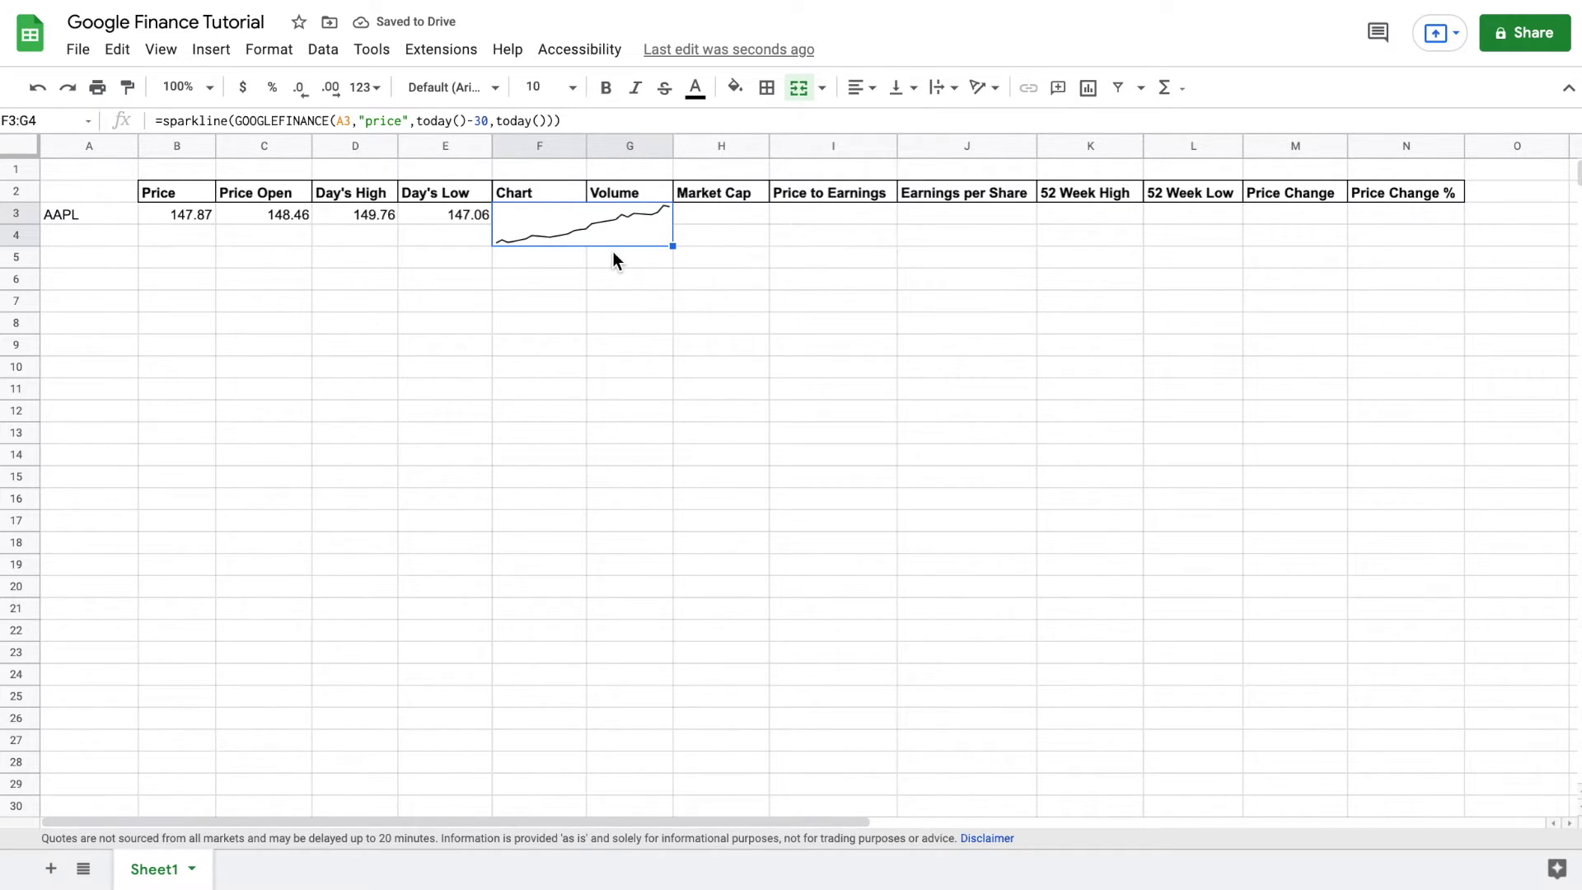
click(800, 91)
click(548, 298)
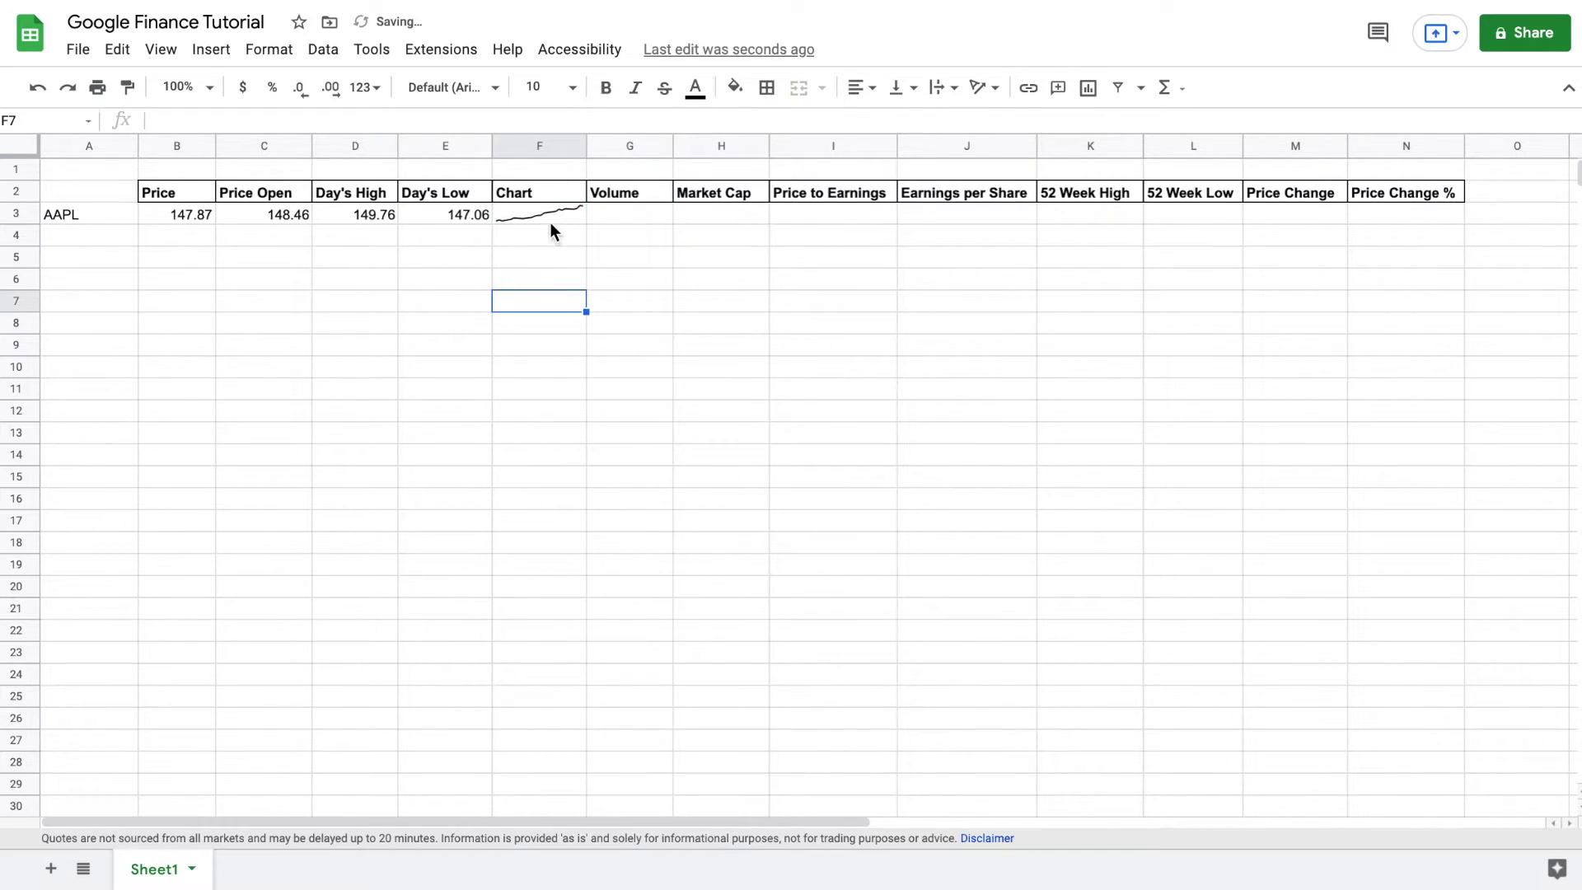
Change F3's sparkline back to today()-364 so it charts a full year
click(546, 212)
click(489, 120)
key(BackSpace)
text(64)
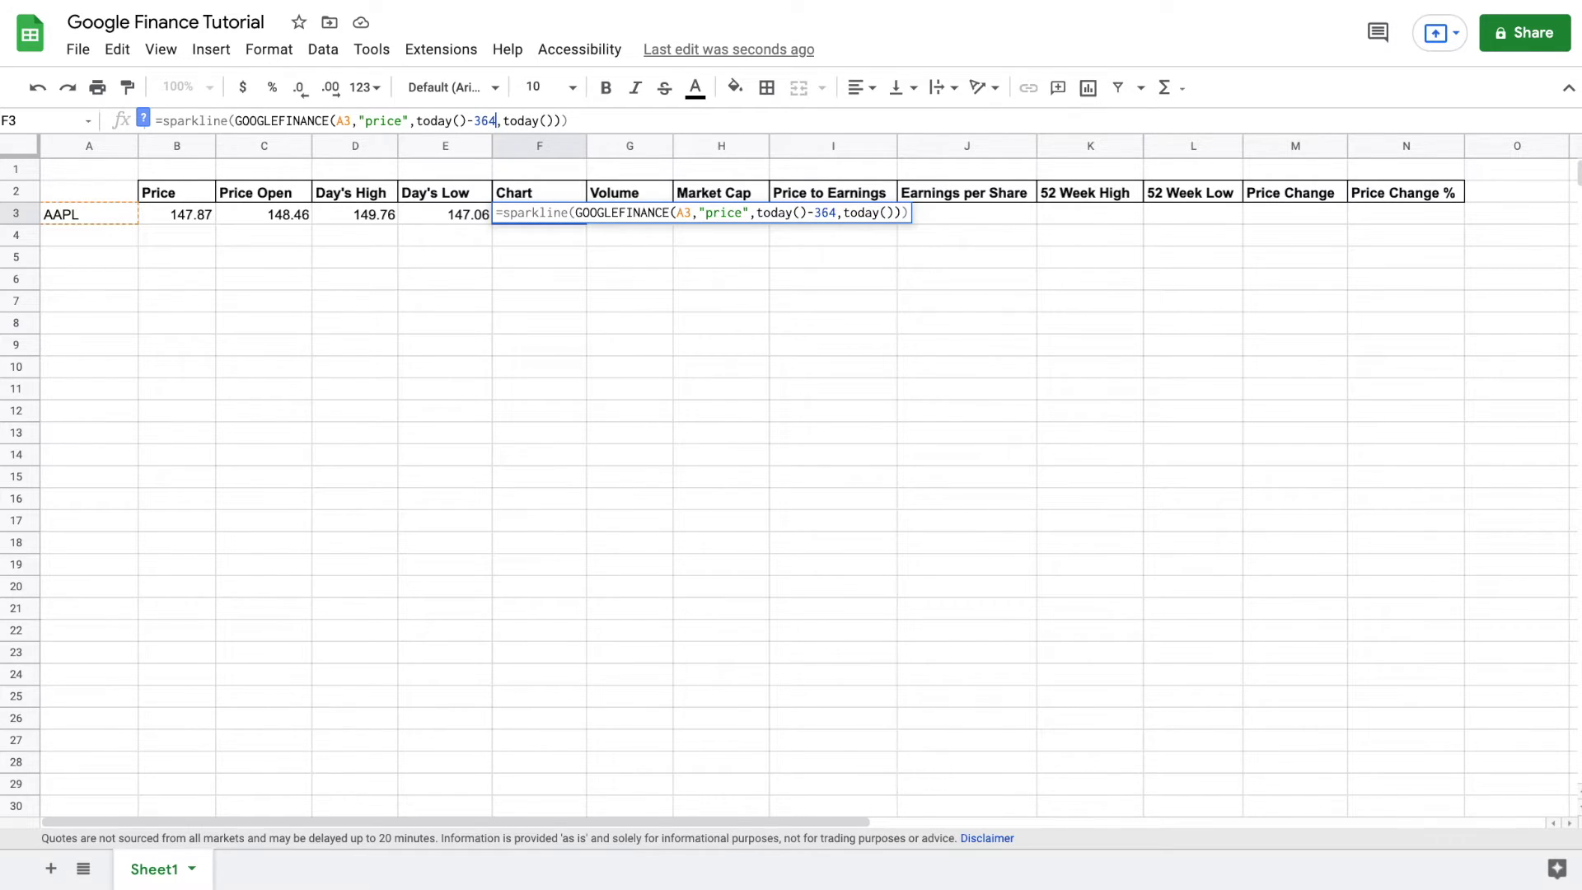
key(Return)
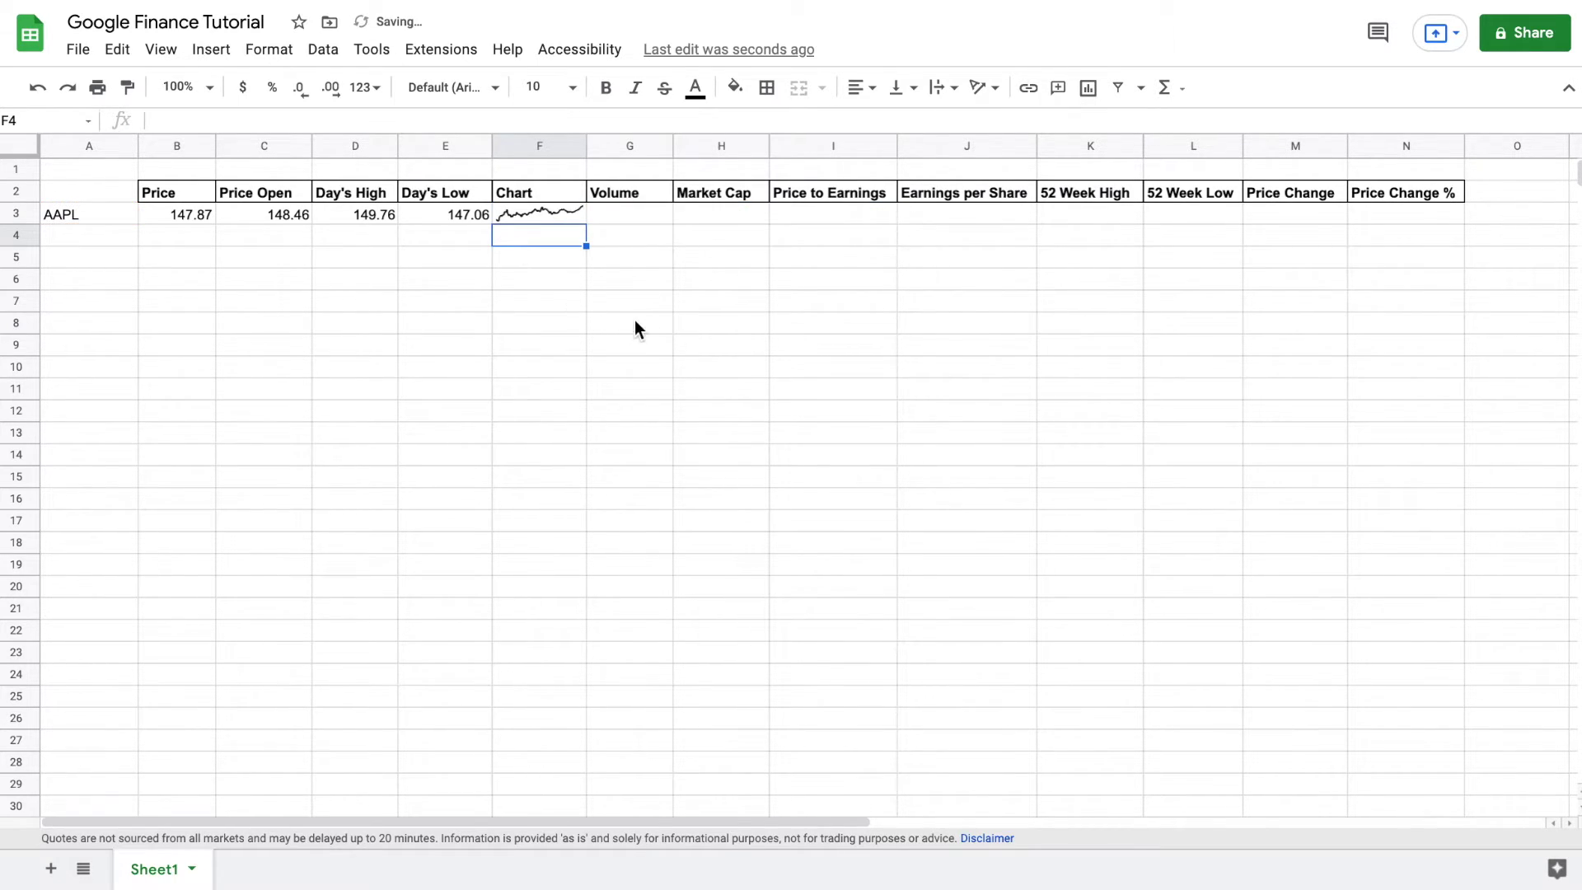
click(662, 240)
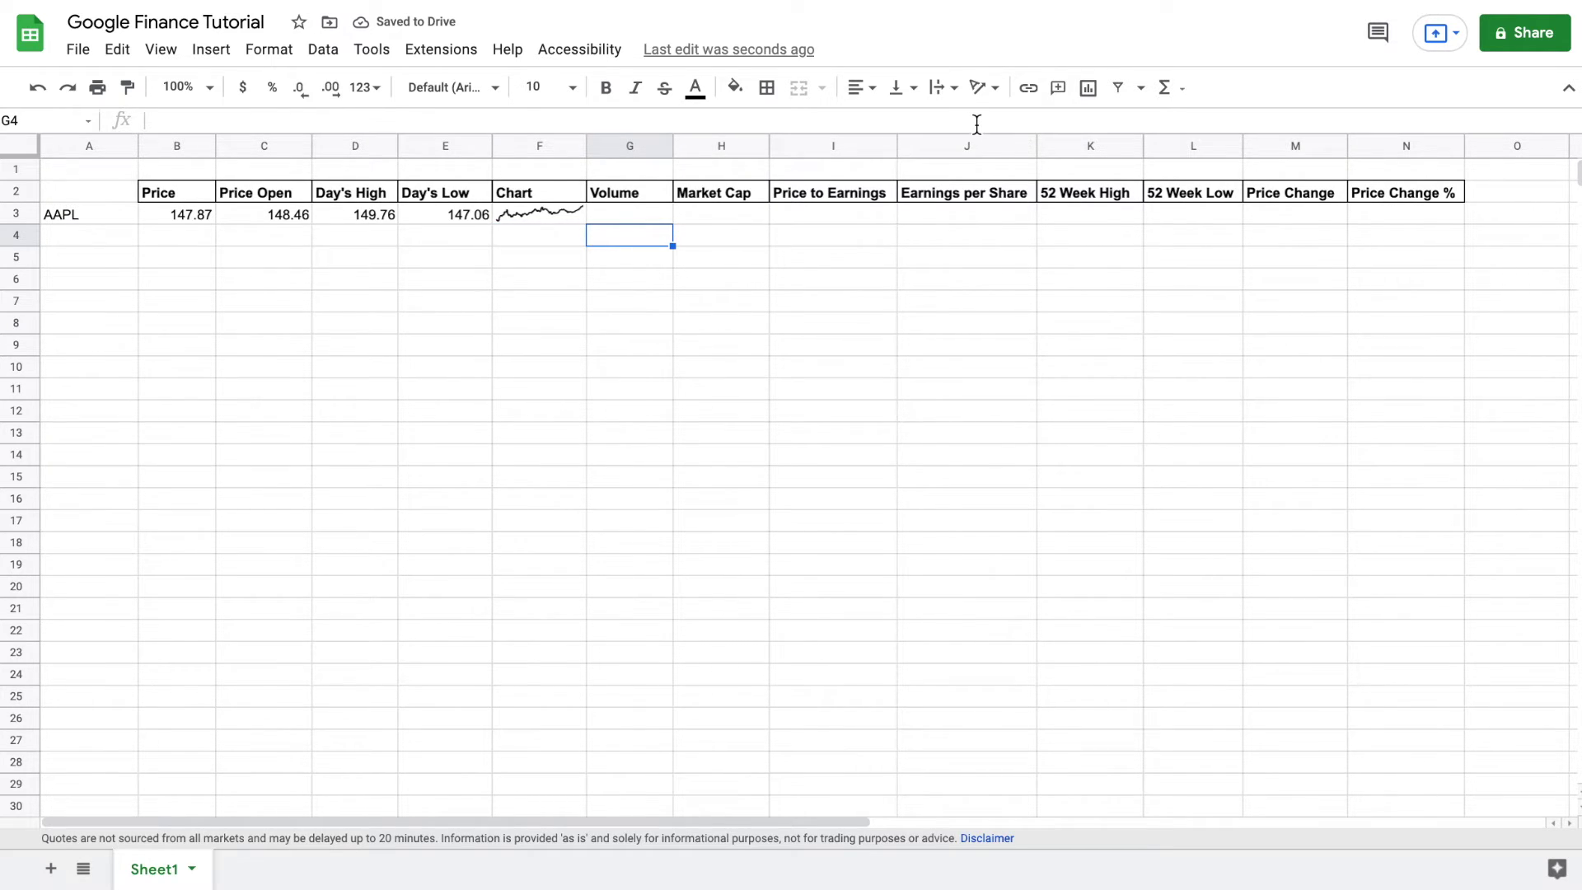
Enter =GOOGLEFINANCE(A3,"volume") in G3 for AAPL's trading volume
click(631, 218)
text(=go)
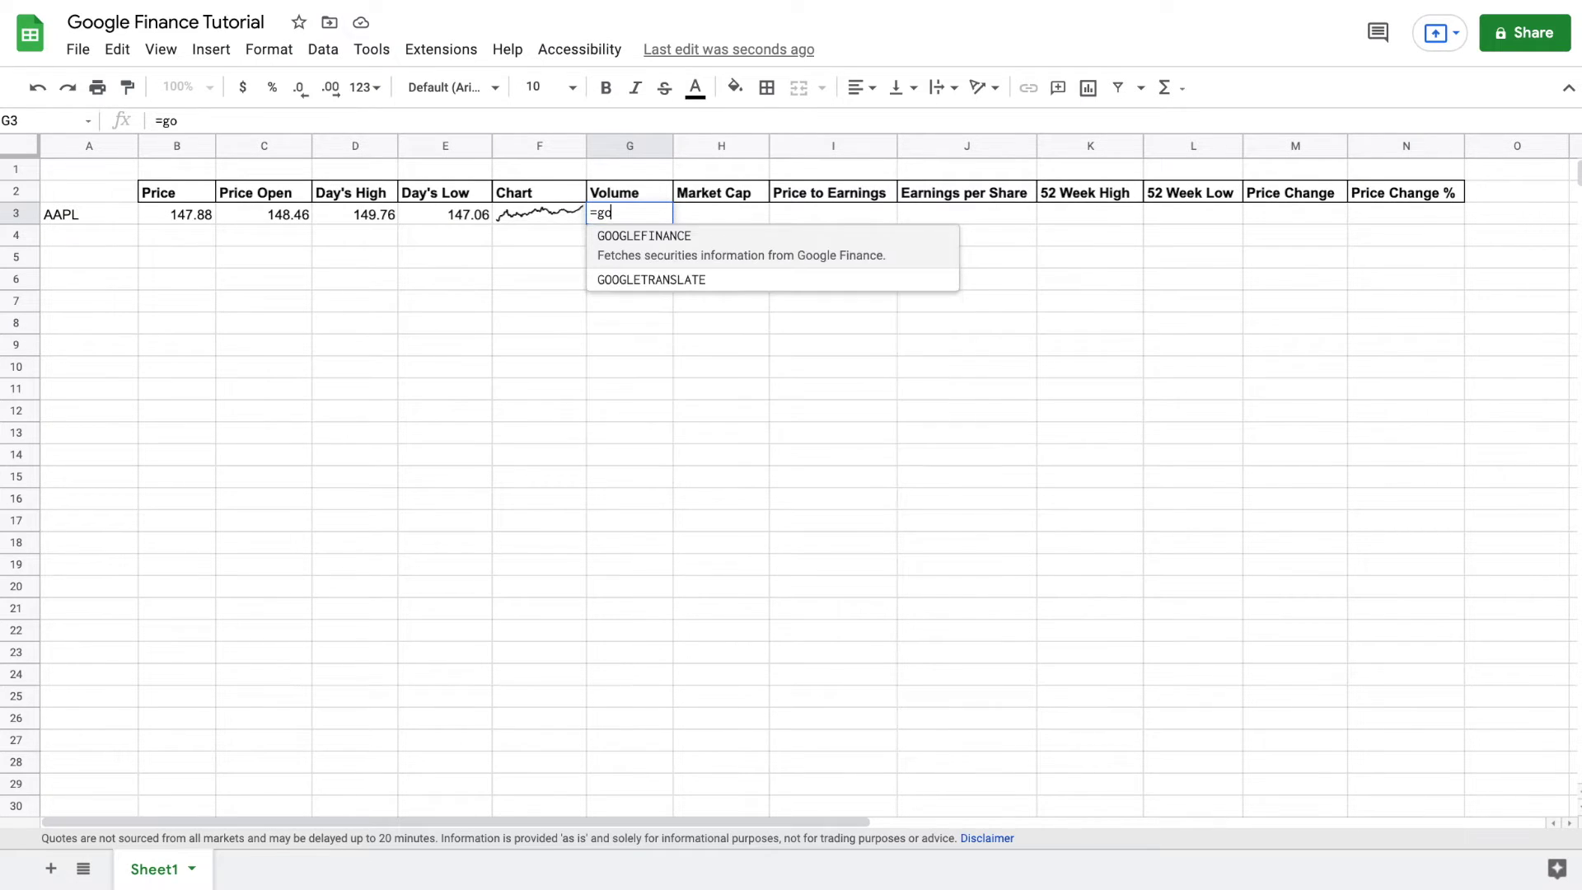
click(676, 250)
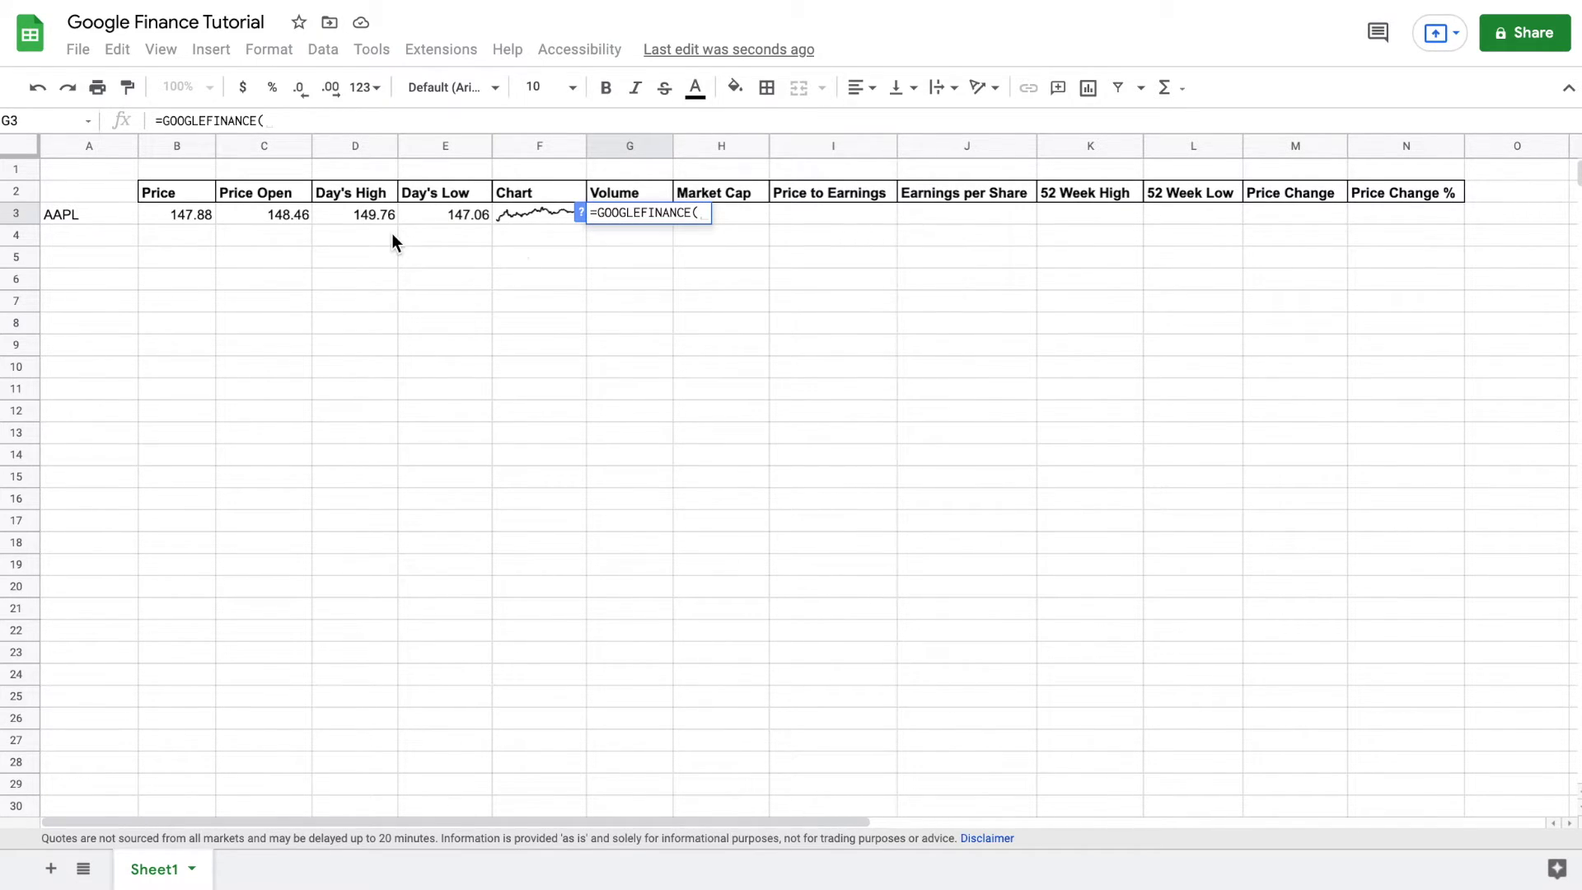
click(112, 212)
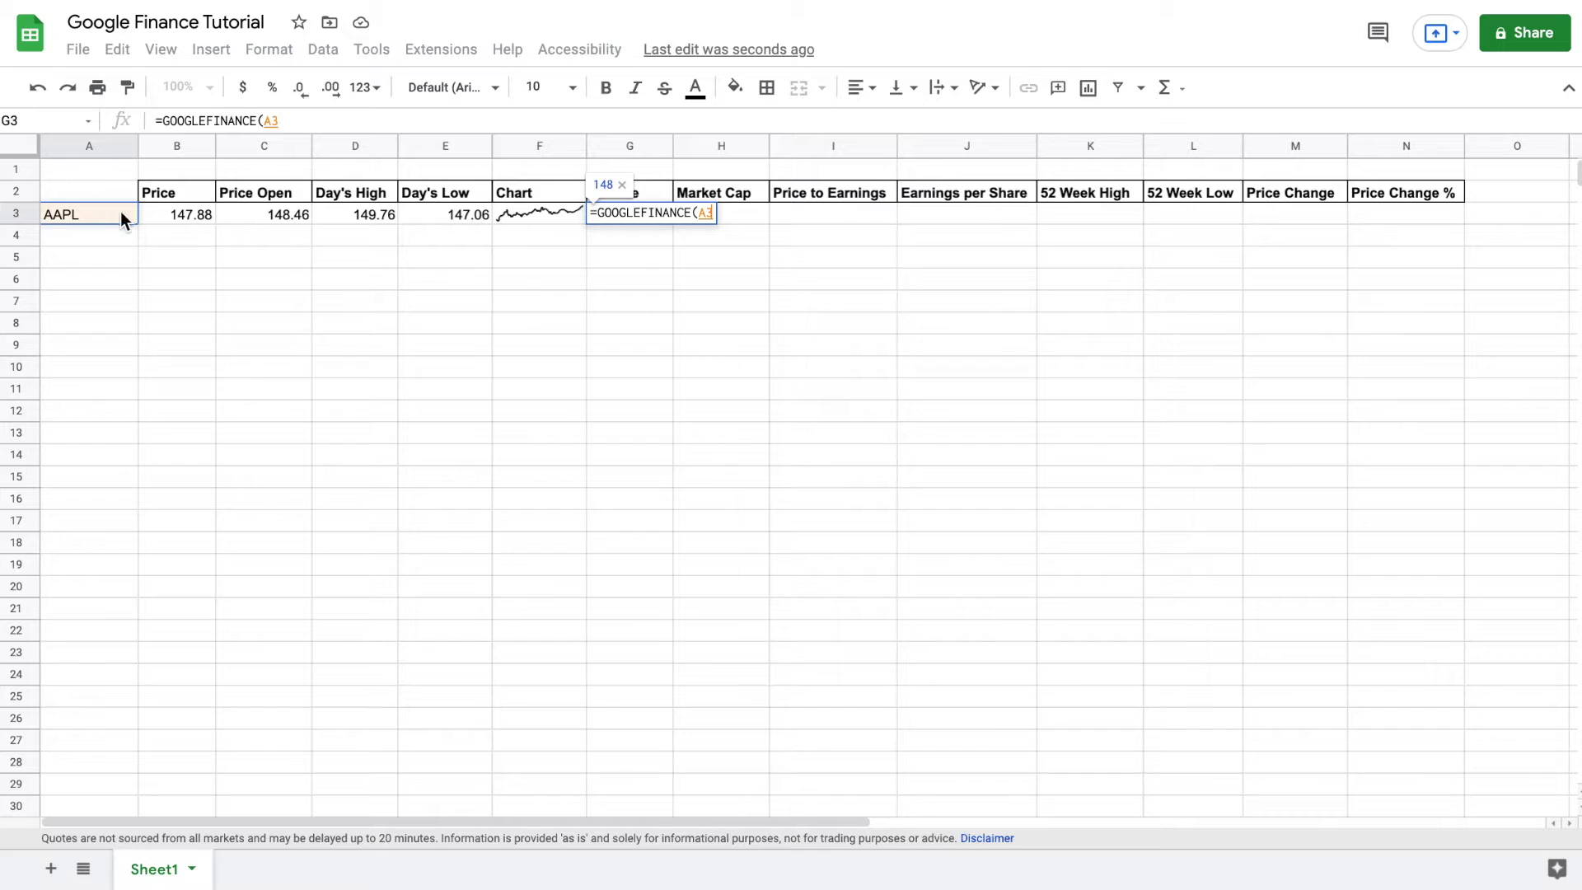
text(,)
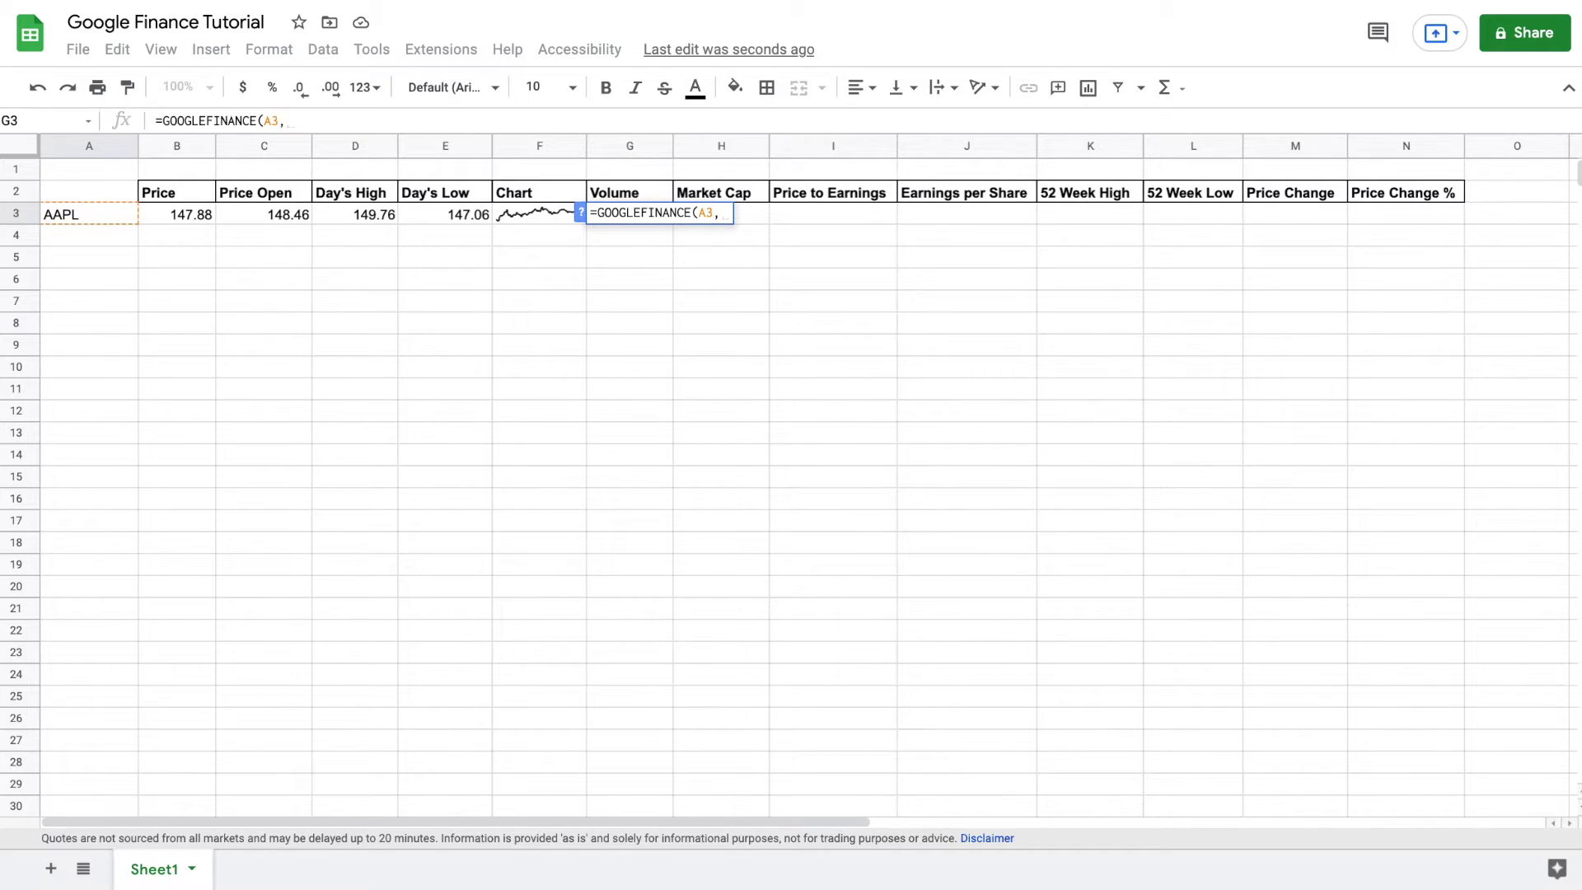
text("volume)
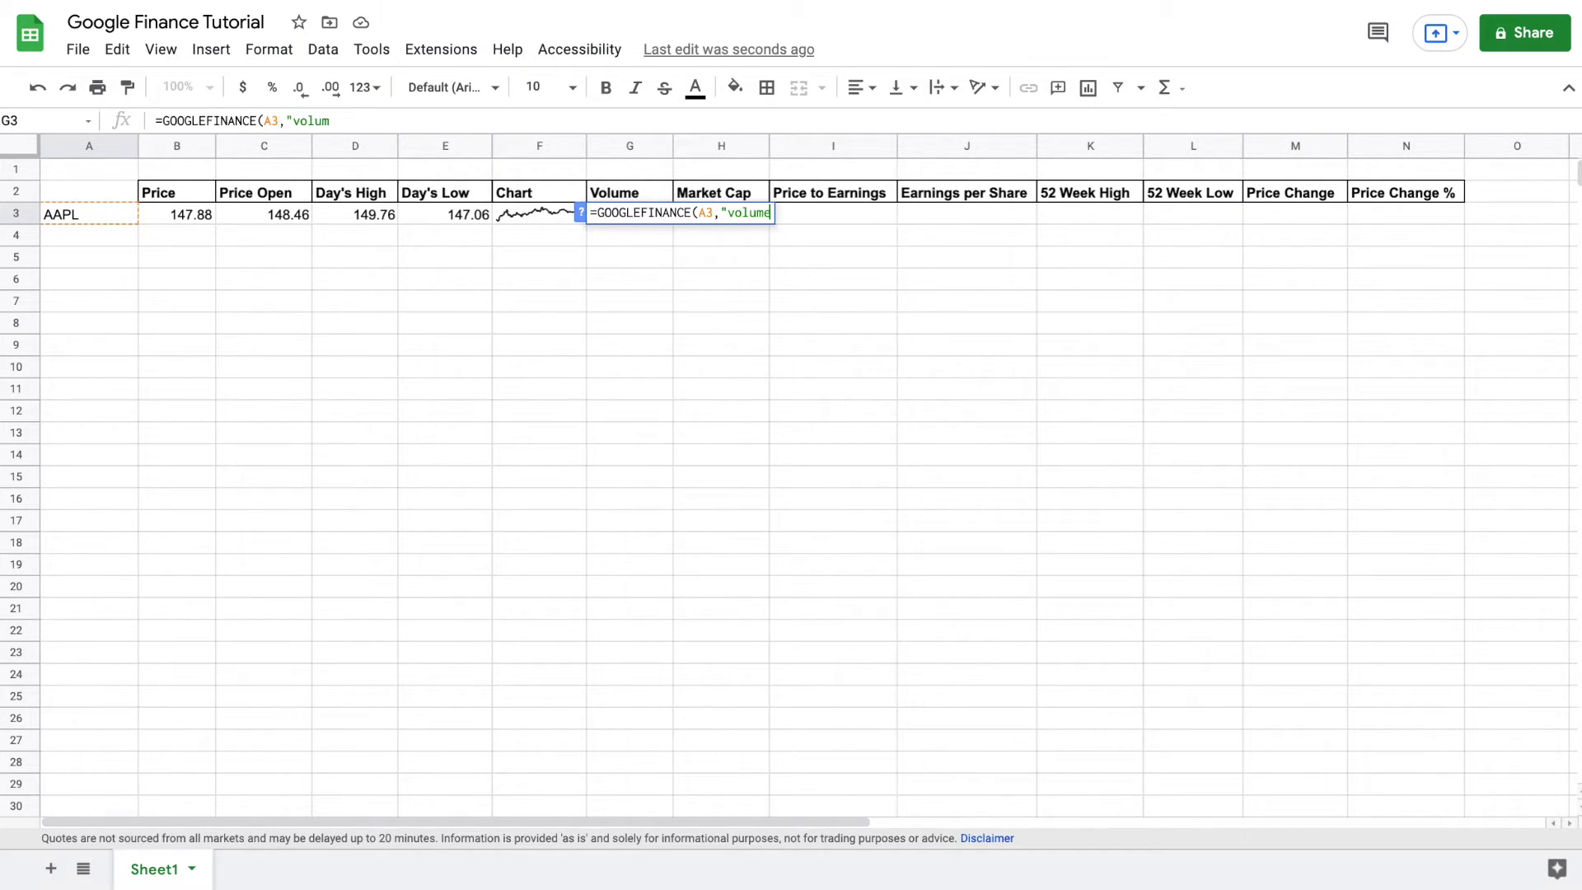
text("))
key(Return)
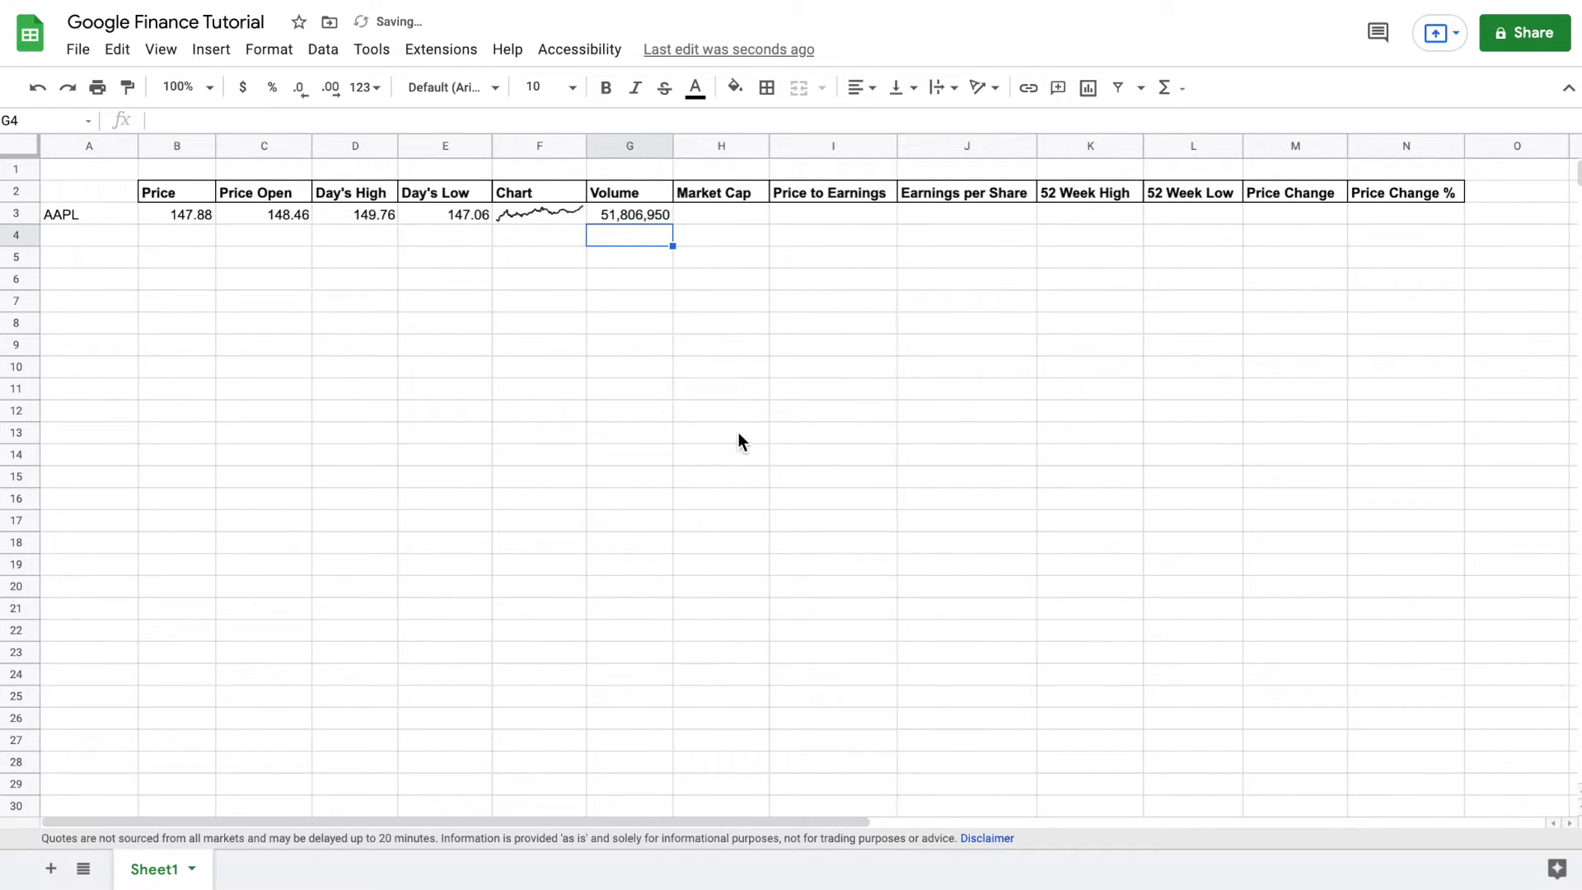
Format G3 as Number with no decimal places, showing 51,806,950
click(660, 216)
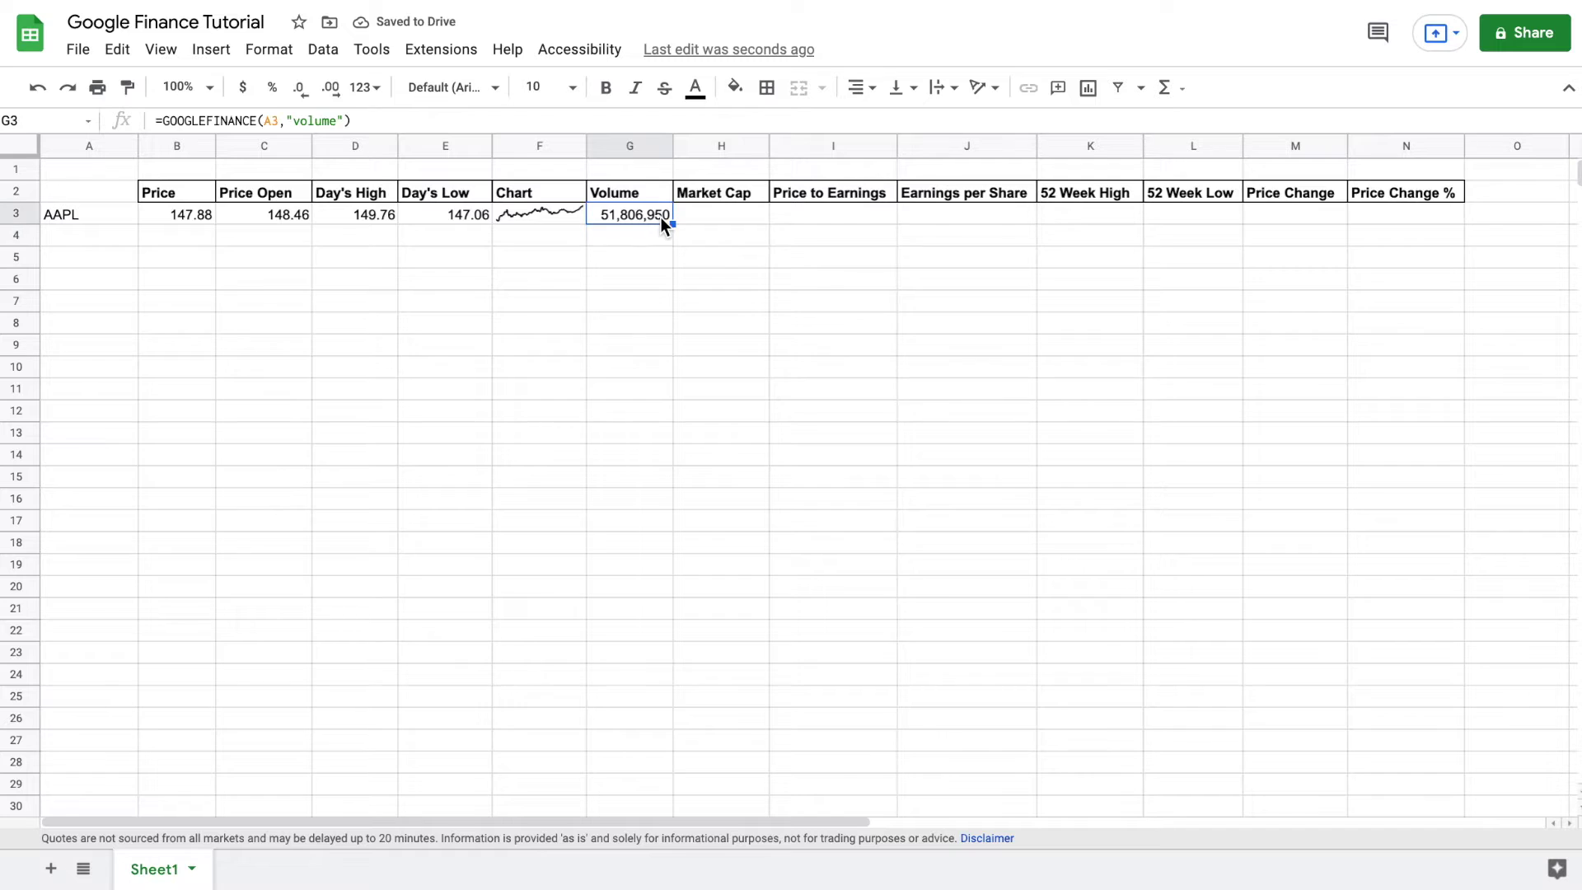
click(375, 94)
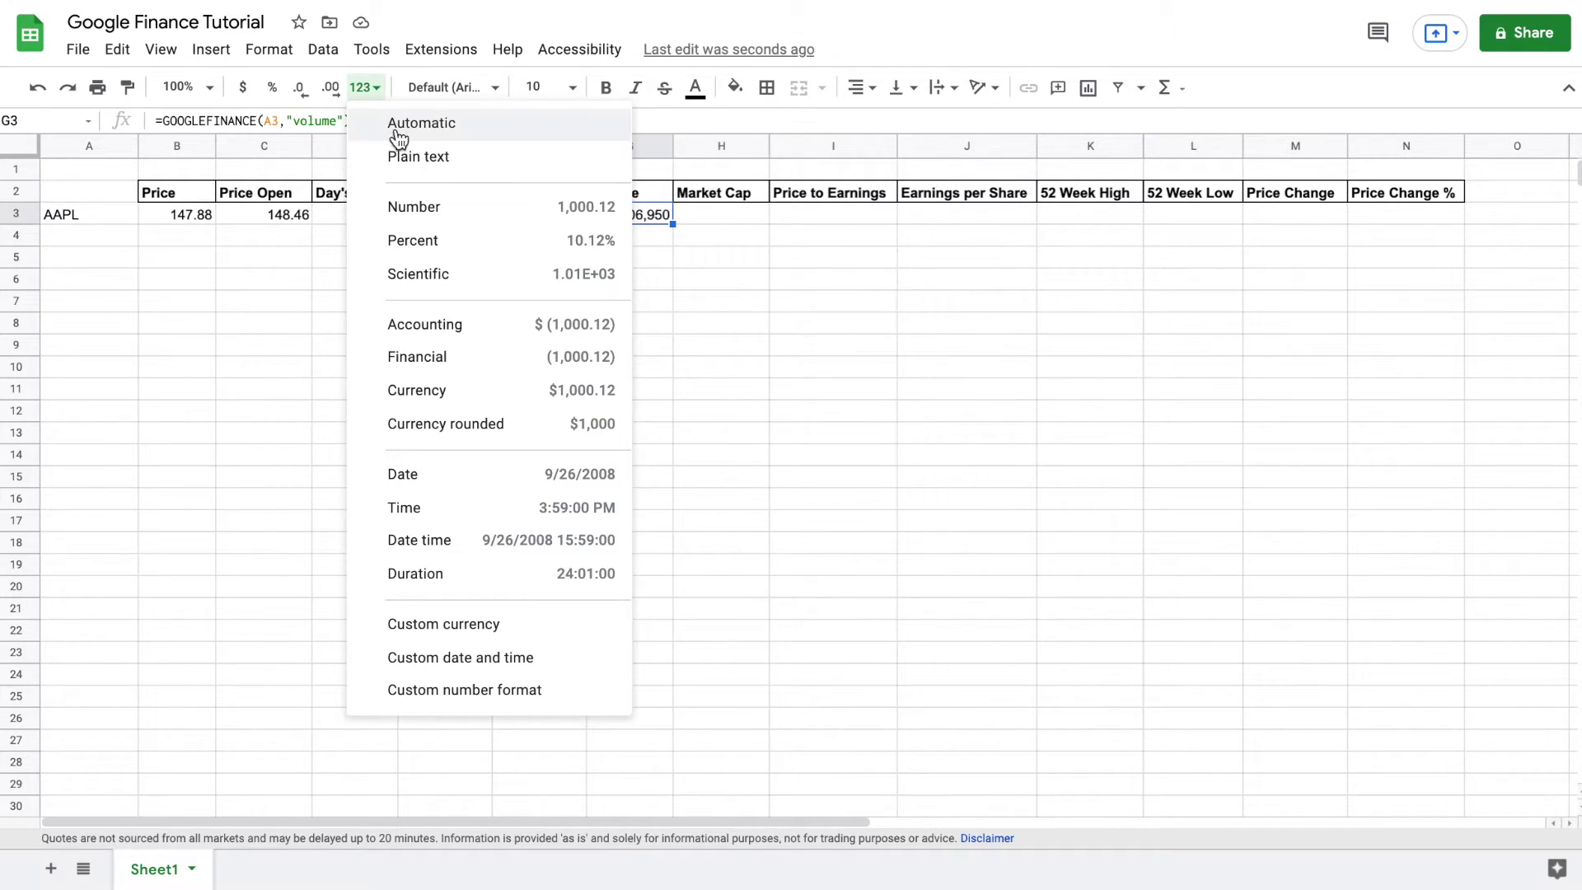
click(462, 219)
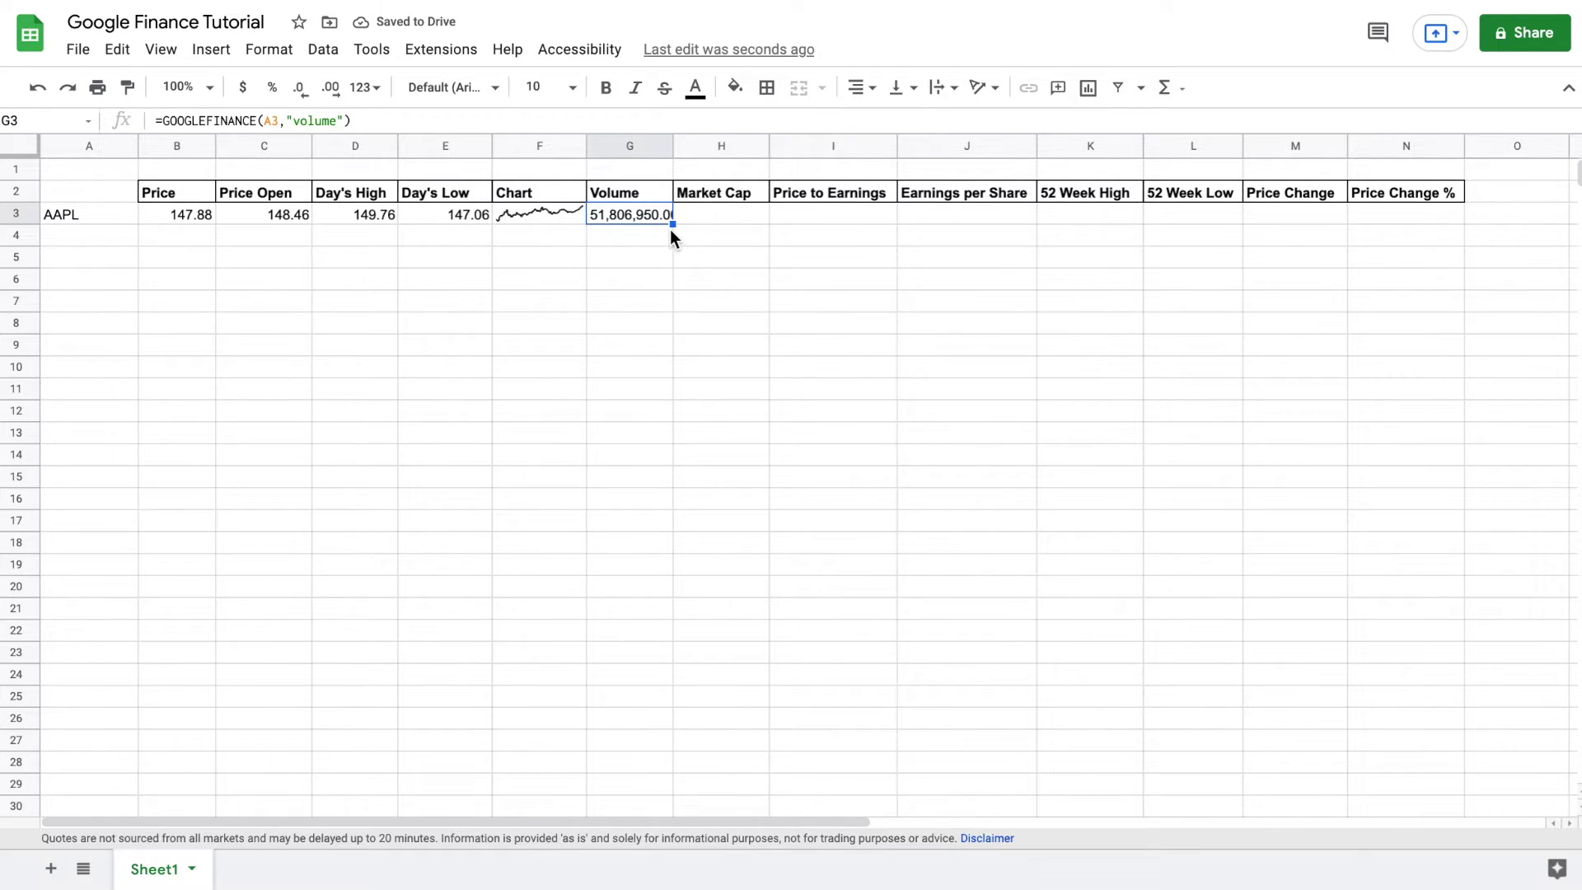
click(304, 91)
click(305, 91)
click(622, 281)
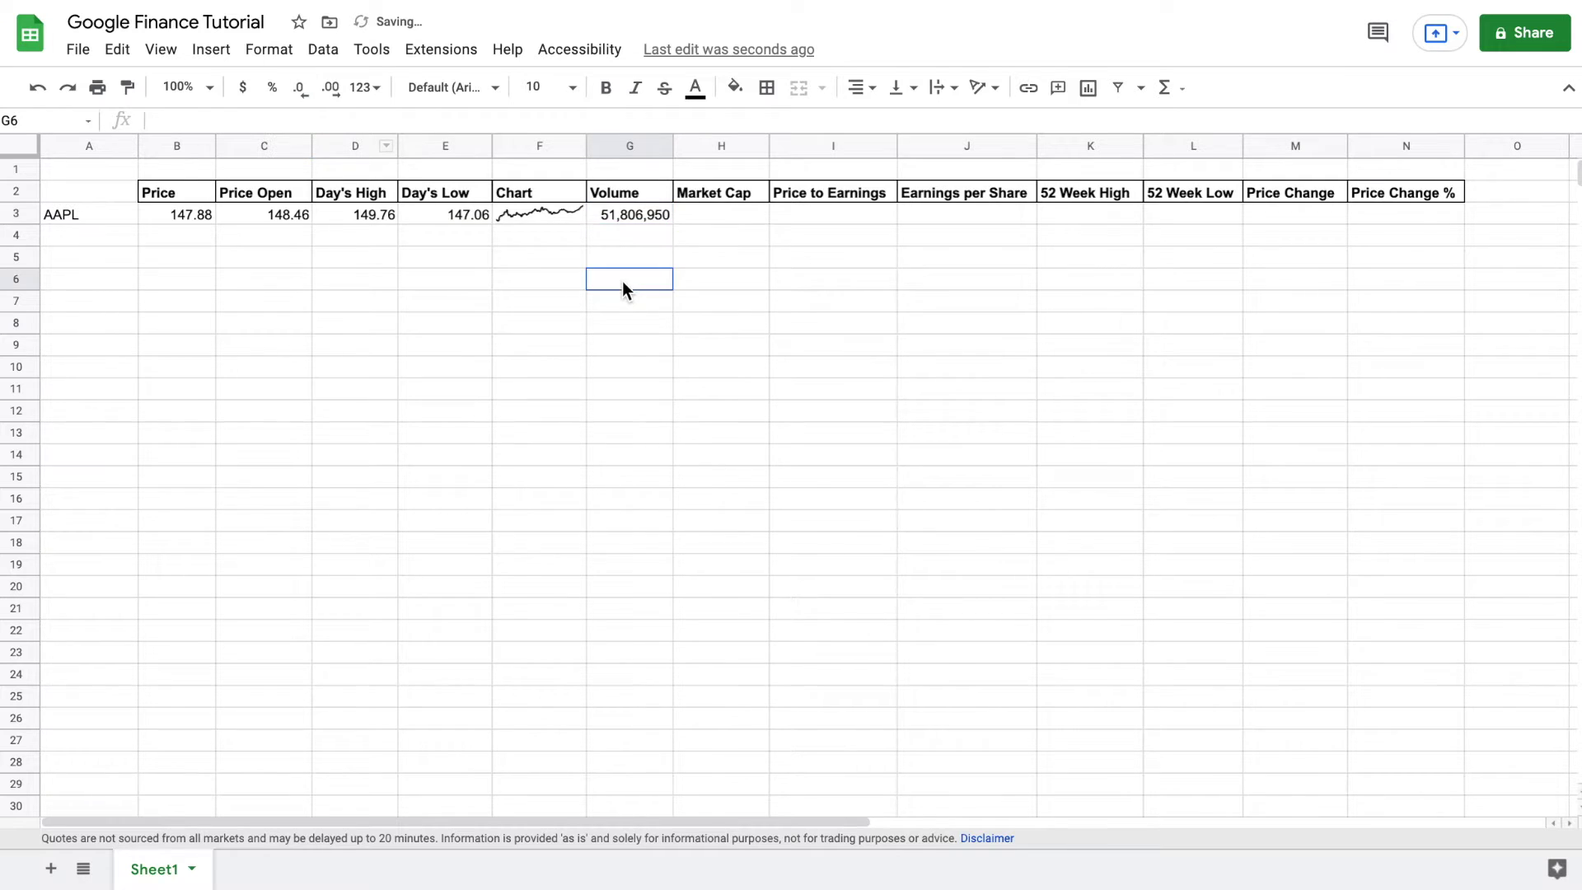
click(739, 219)
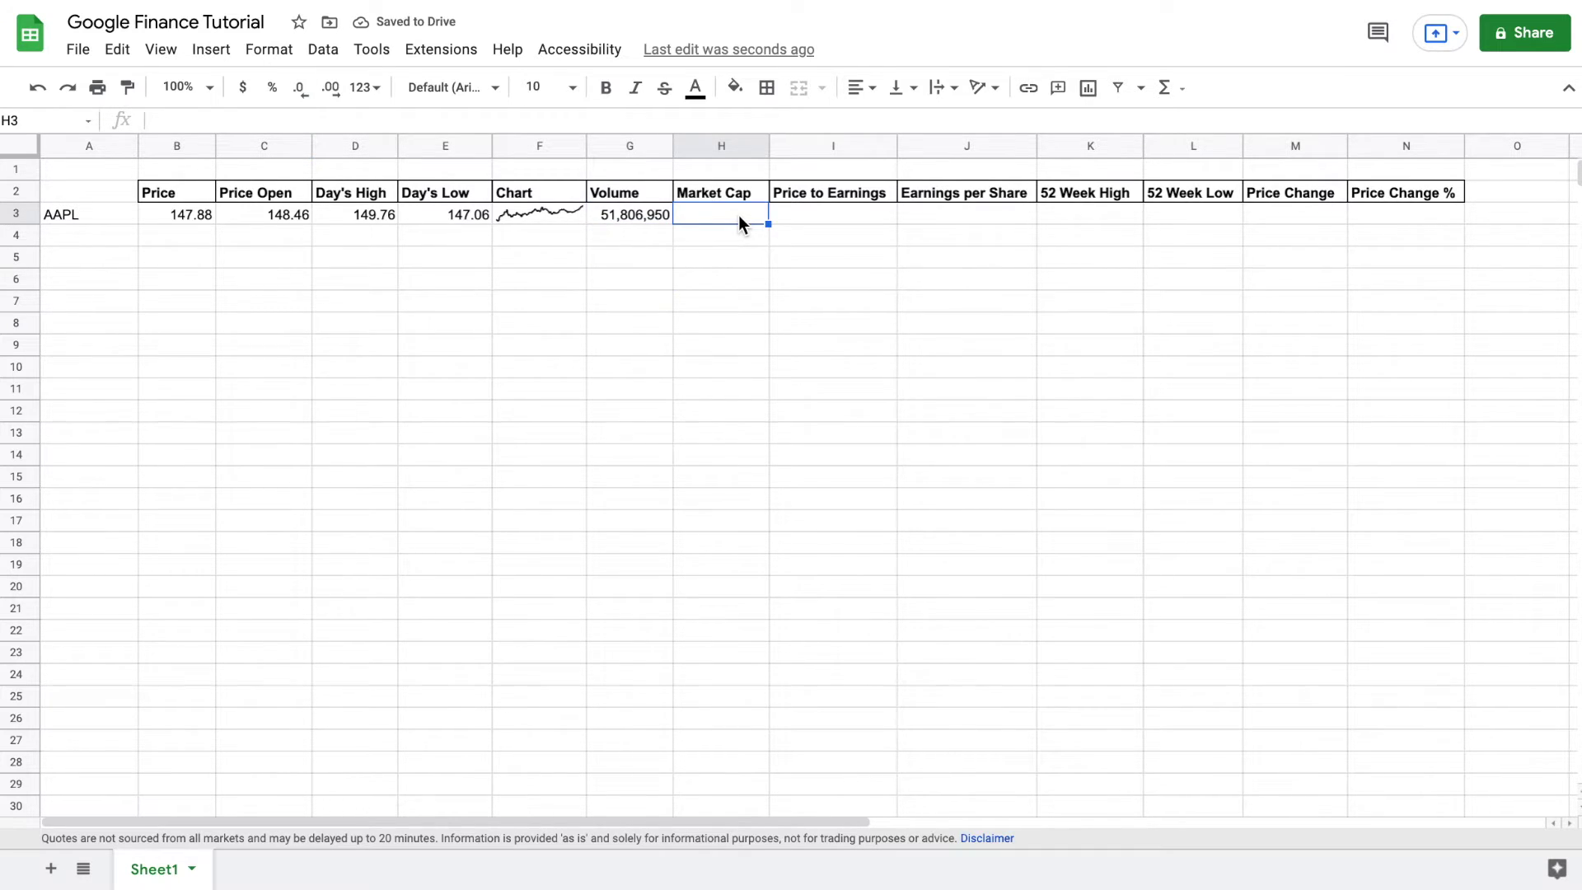
text(=go)
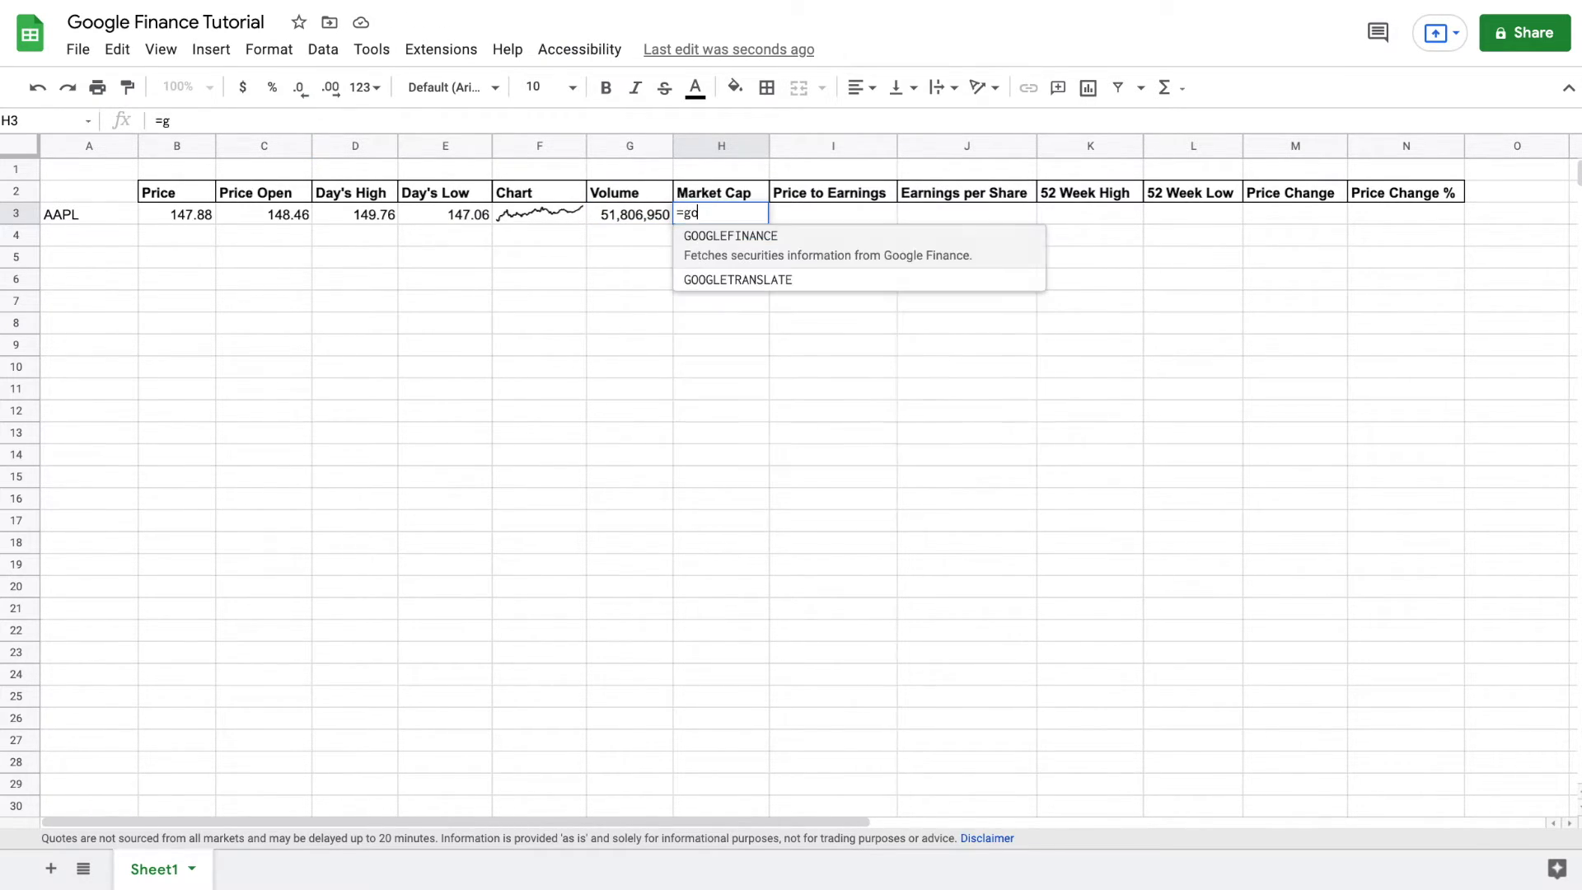
Enter =GOOGLEFINANCE(A3,"marketcap") in H3 and widen column H to fit it
click(768, 264)
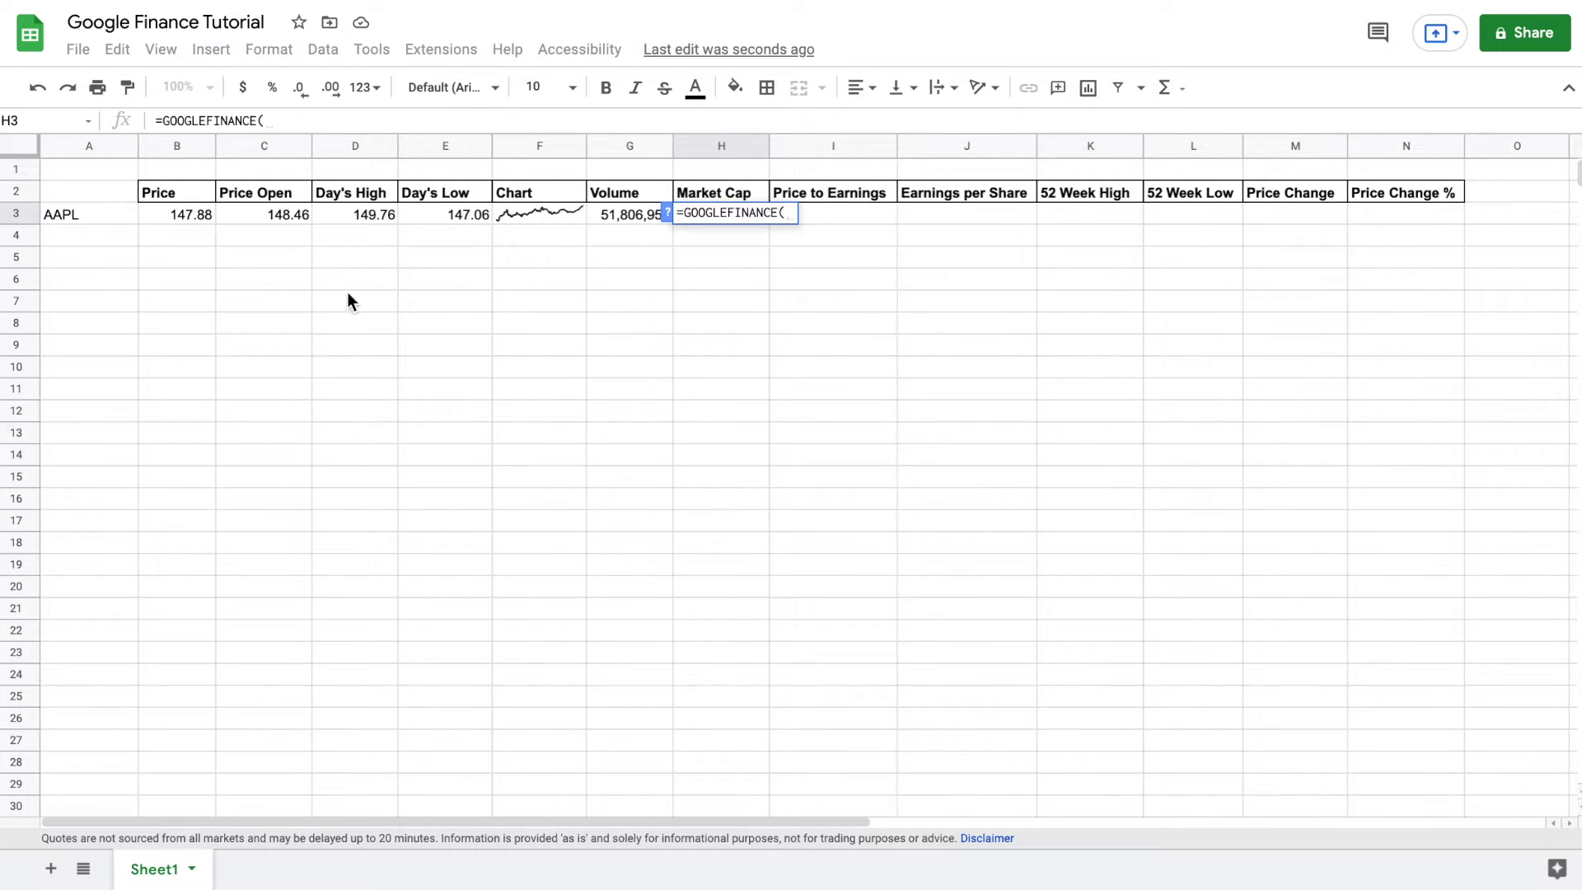
click(100, 217)
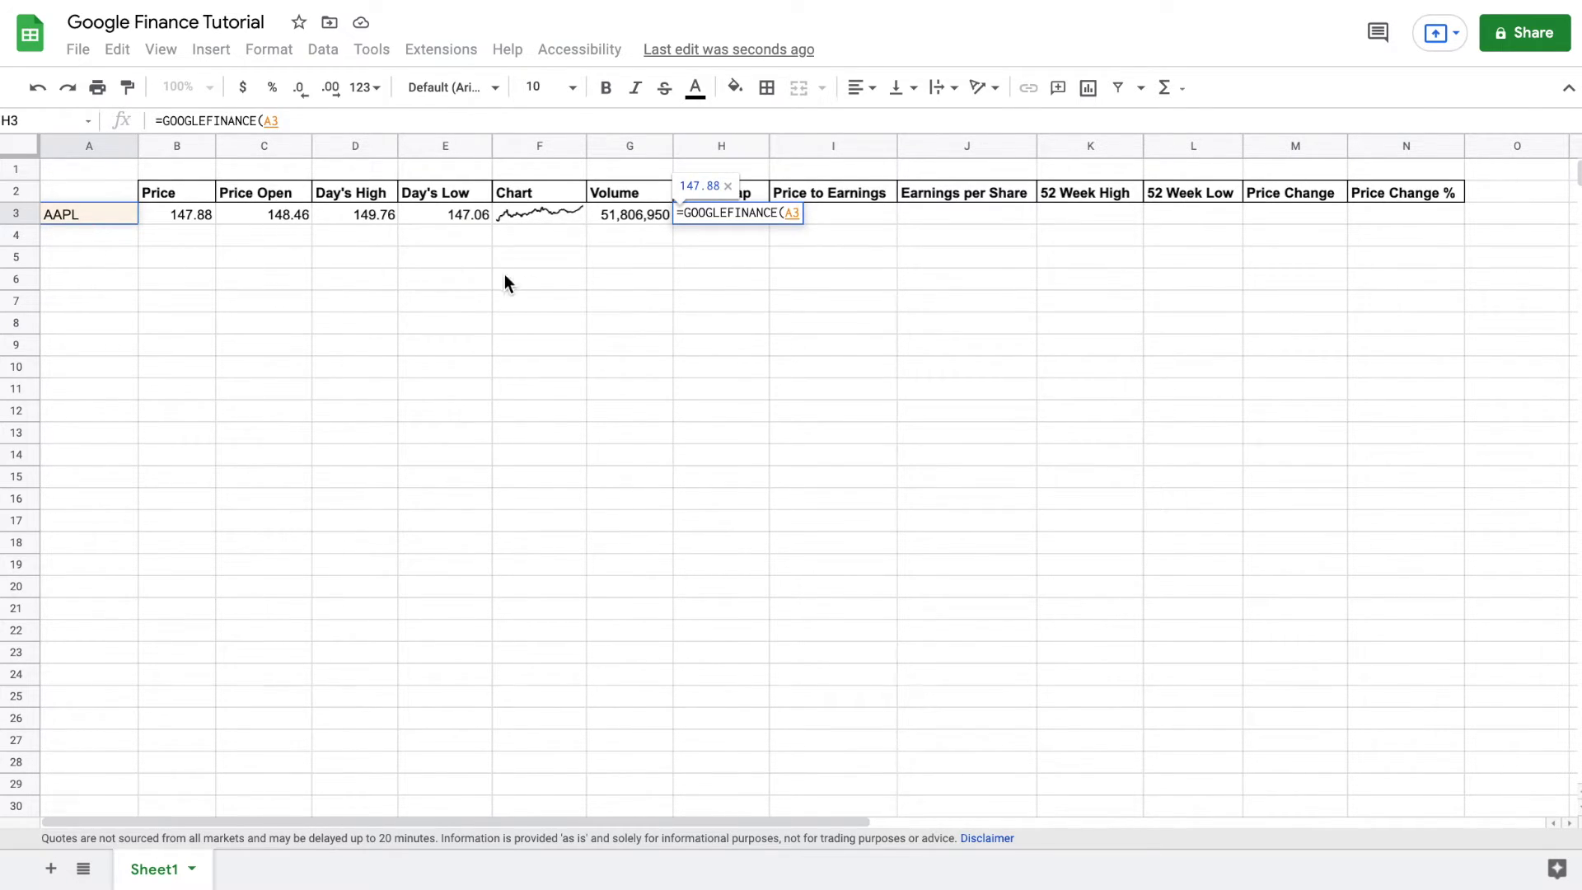
text(,")
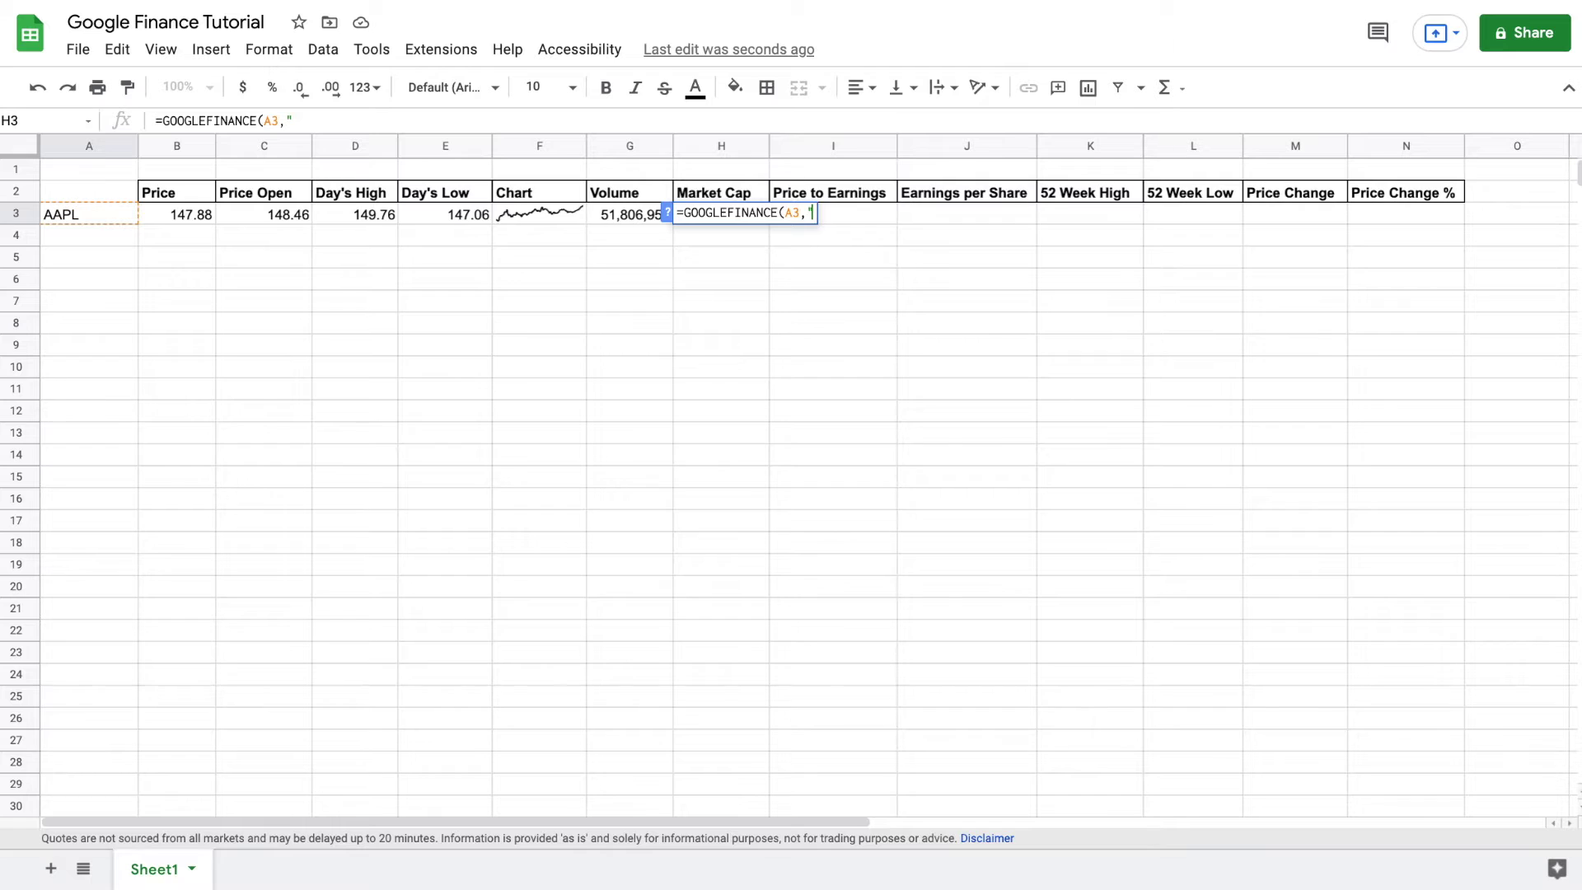
text(marketcap"))
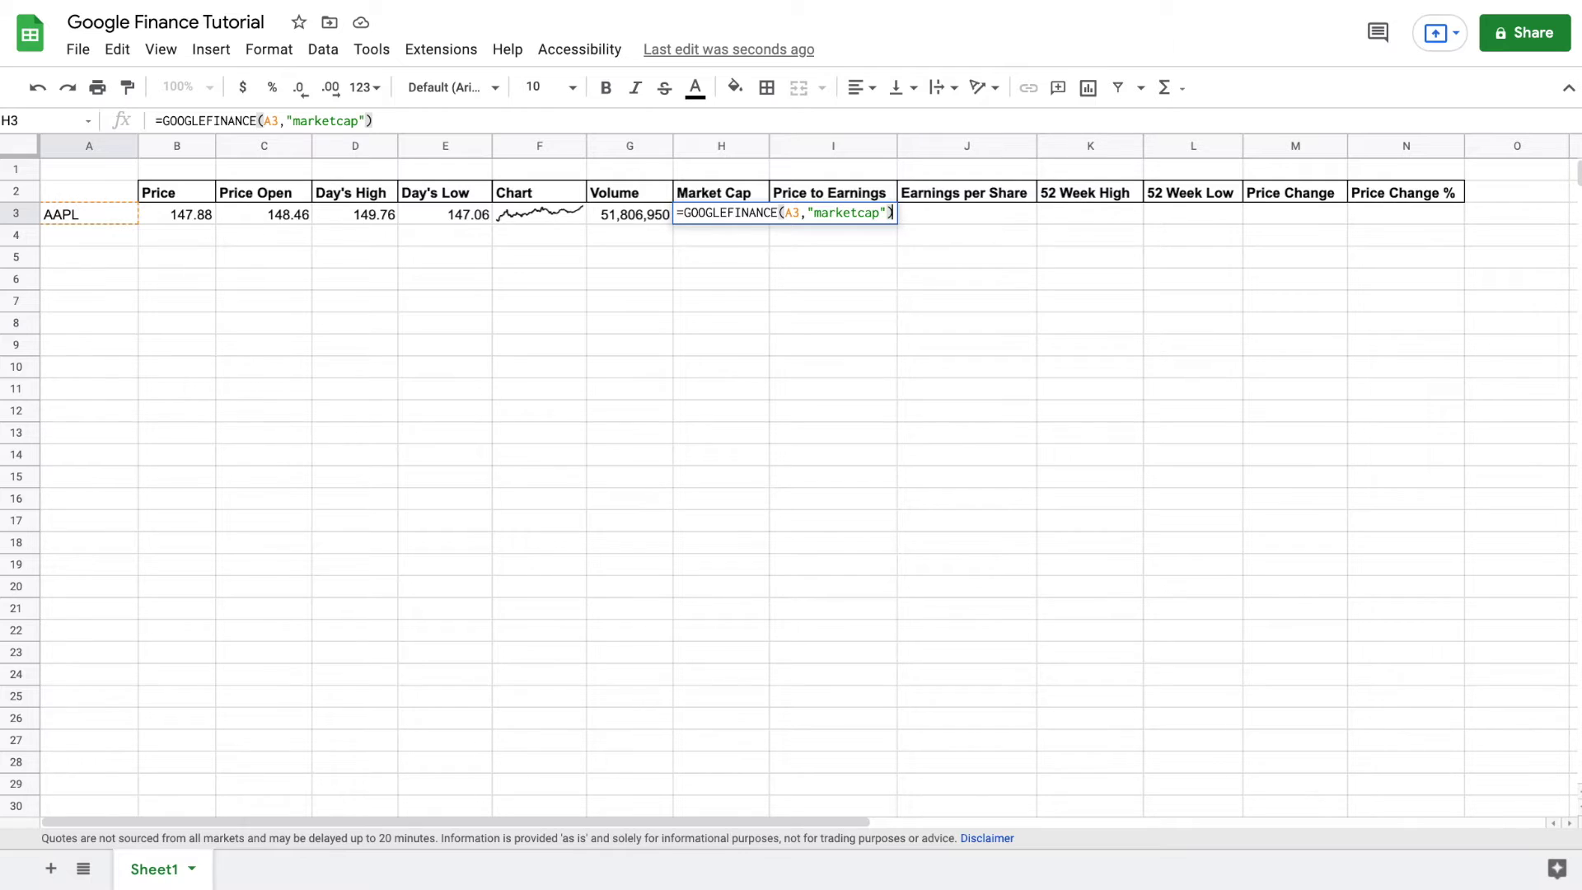
key(Return)
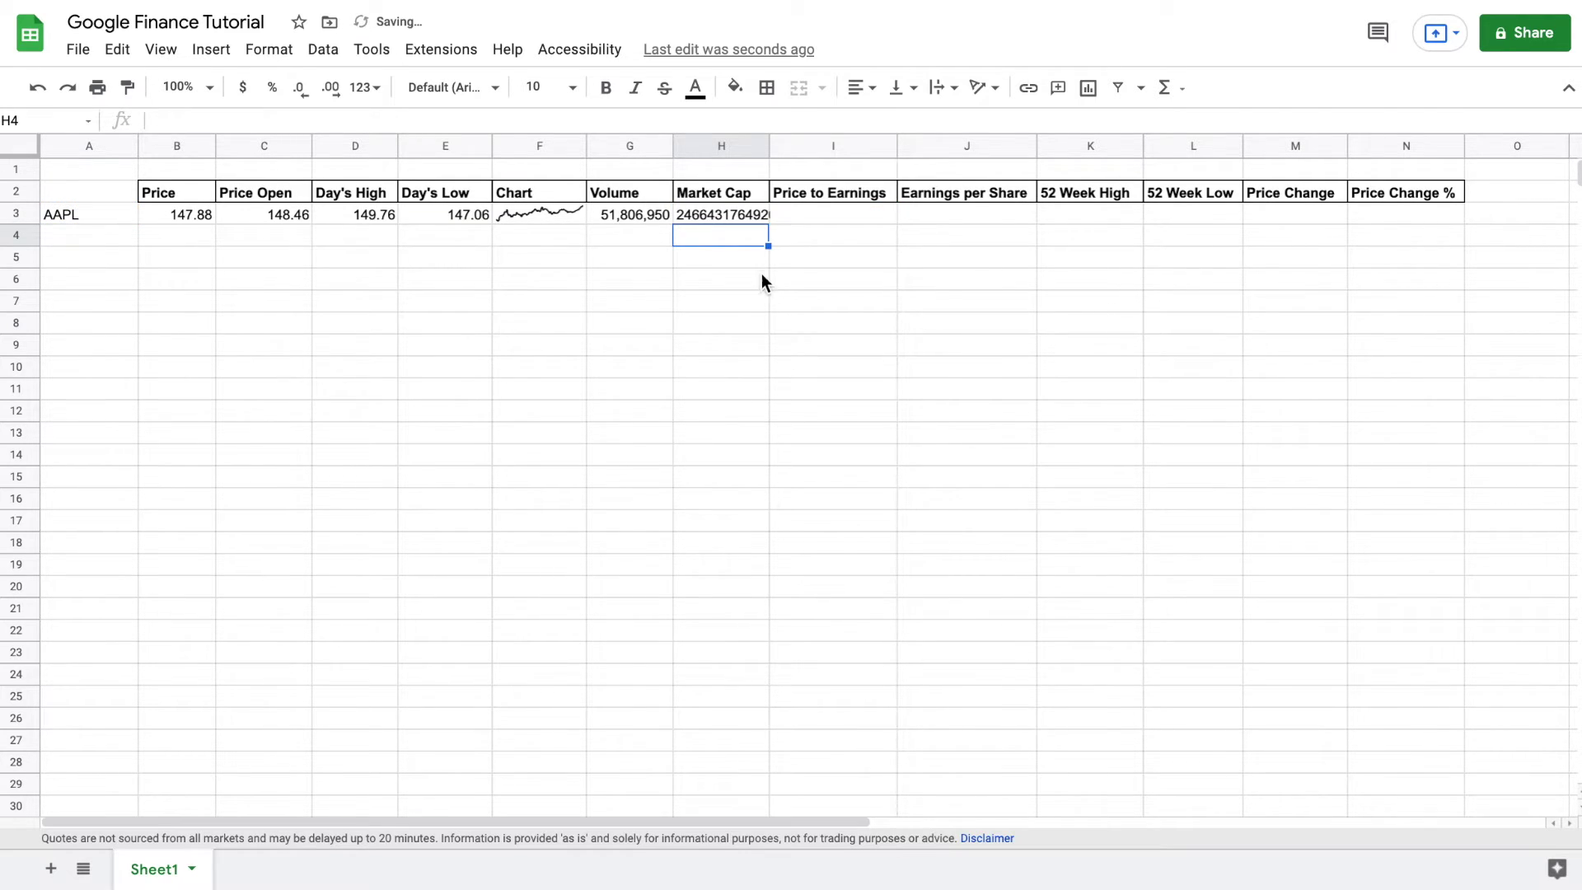
drag(768, 146, 782, 156)
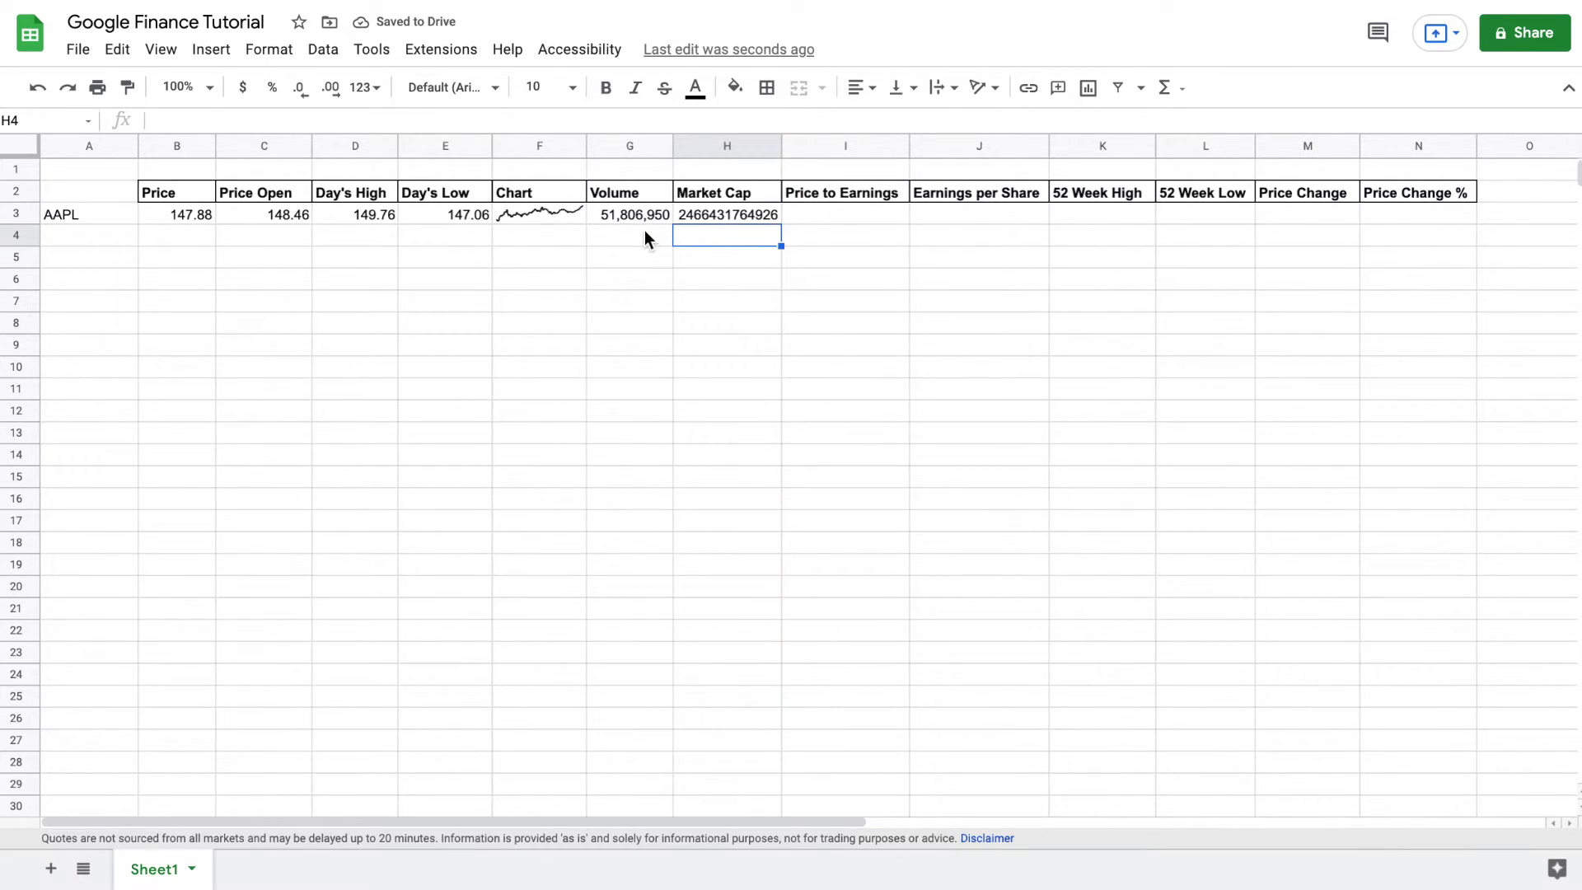
Format H3 as Number without decimals, showing 2,466,431,764,926, widening column H again
click(714, 215)
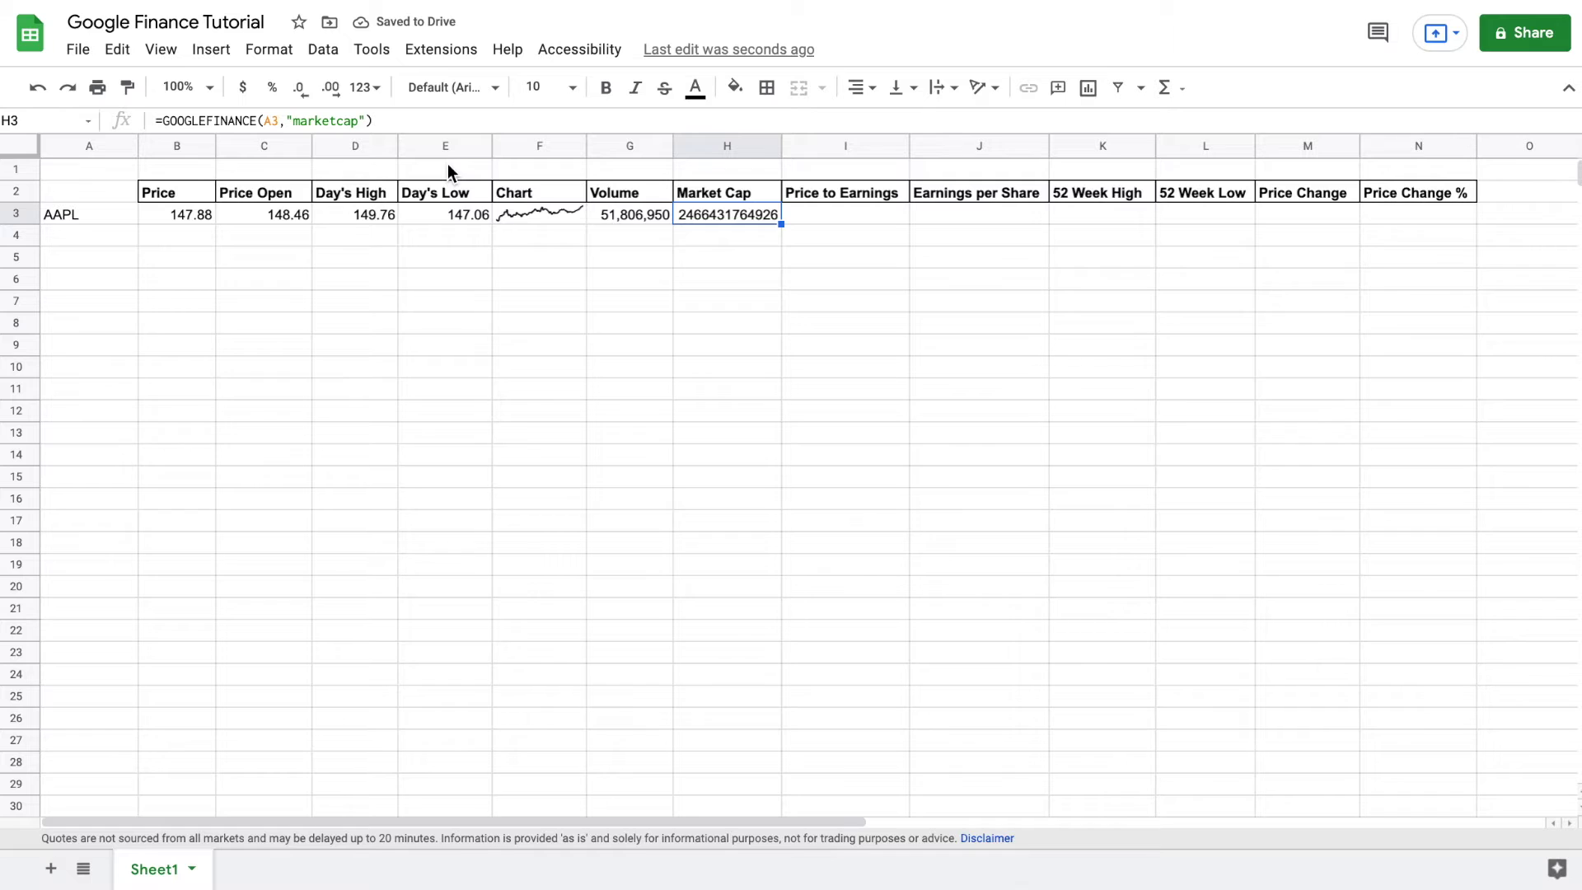
click(365, 88)
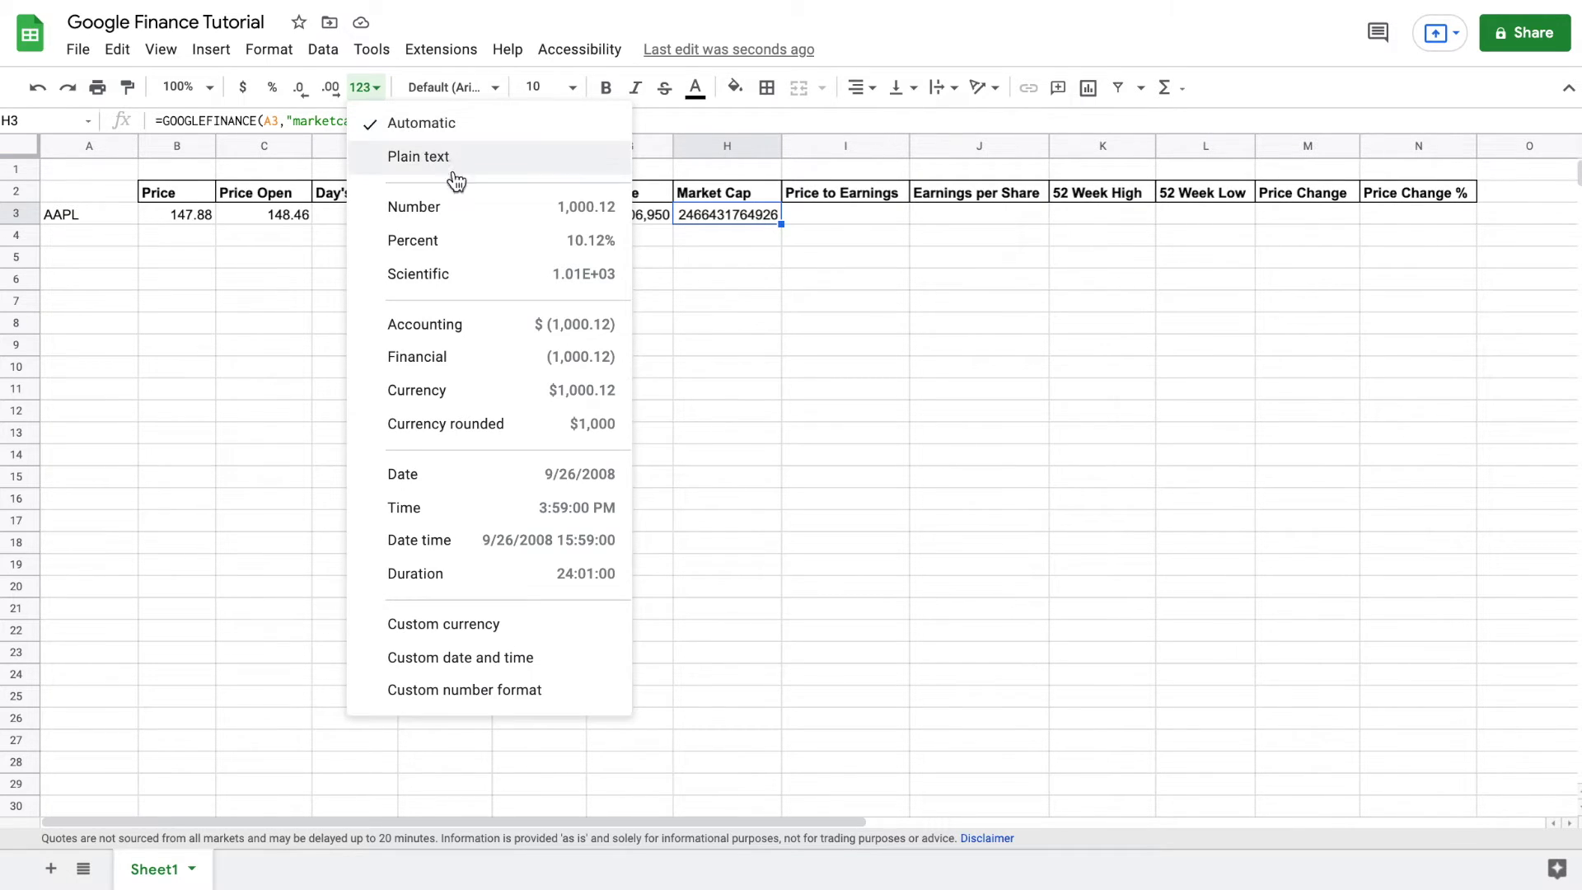
click(455, 208)
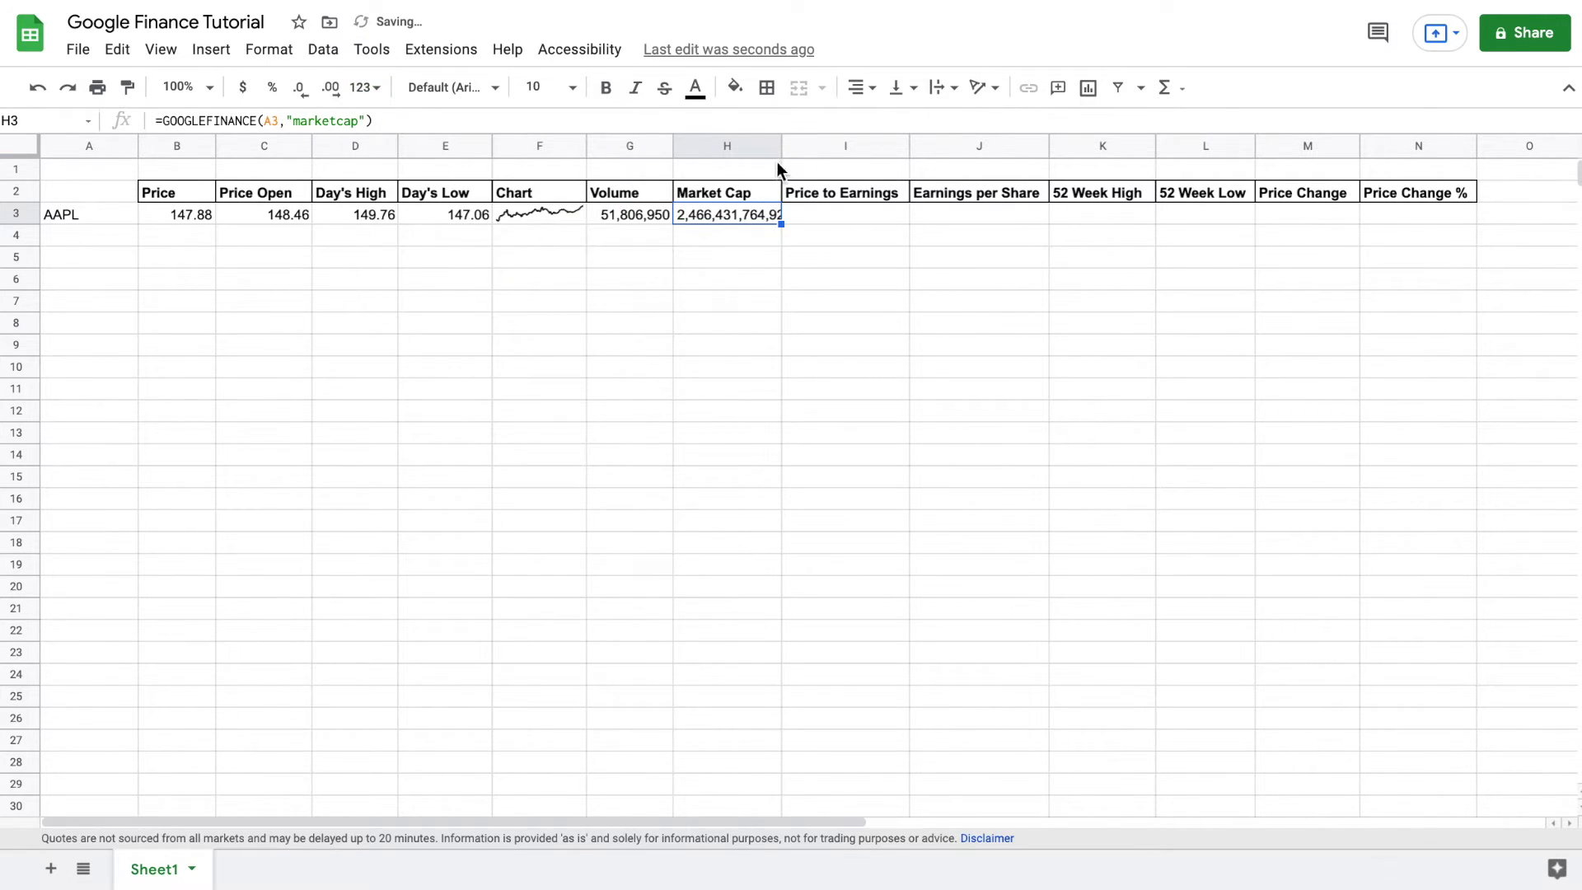
drag(781, 150, 800, 155)
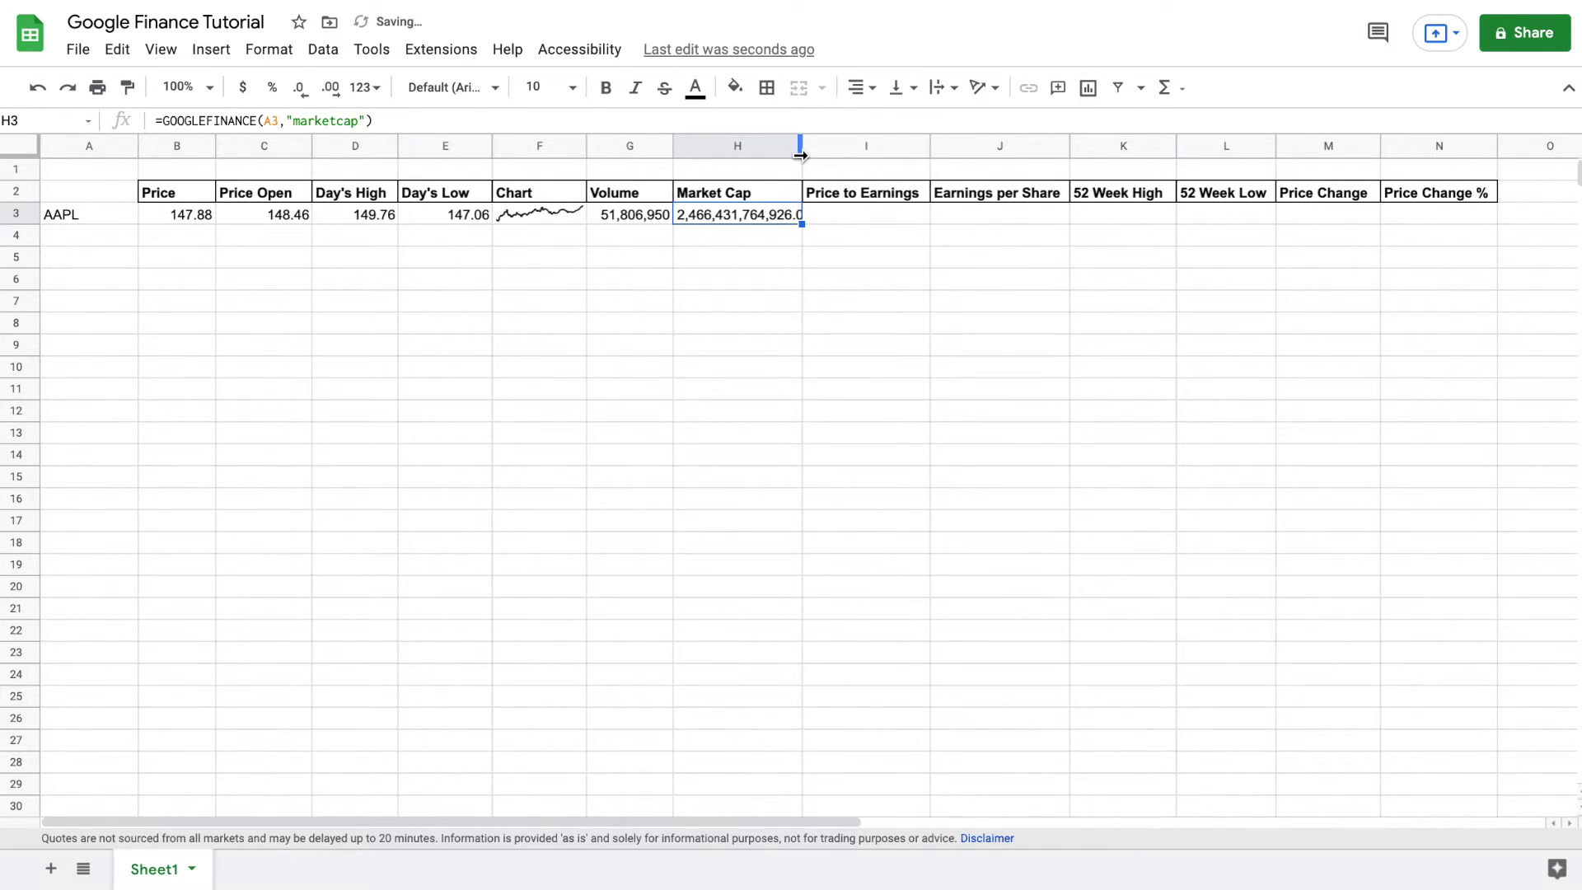
click(302, 101)
click(893, 214)
Enter =GOOGLEFINANCE(A3,"pe") in I3 for AAPL's price-to-earnings, 33.16
text(=)
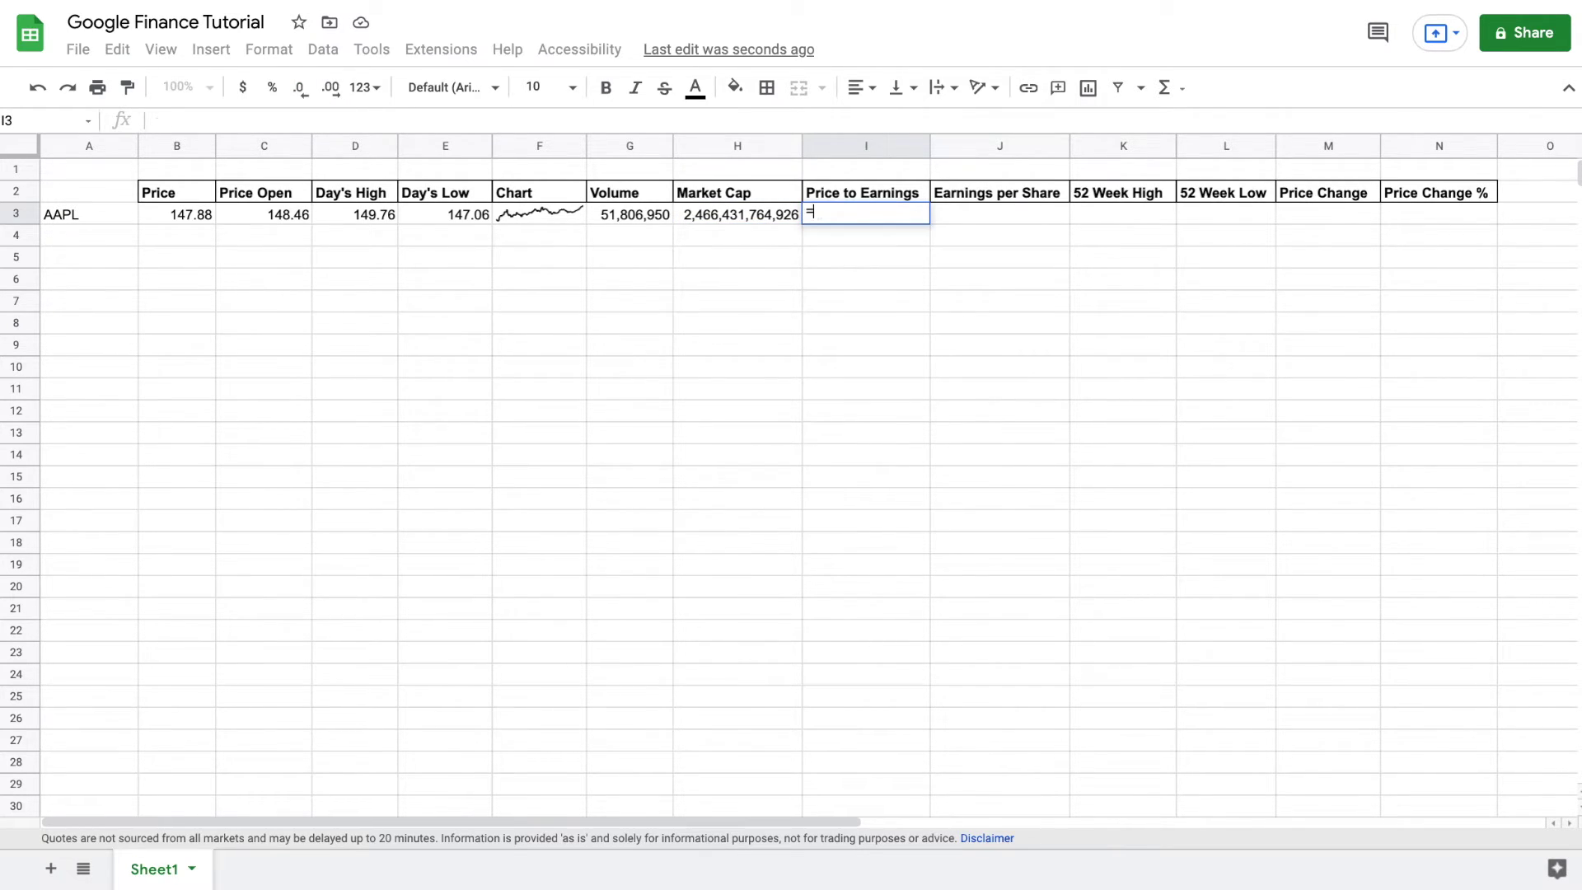
text(go)
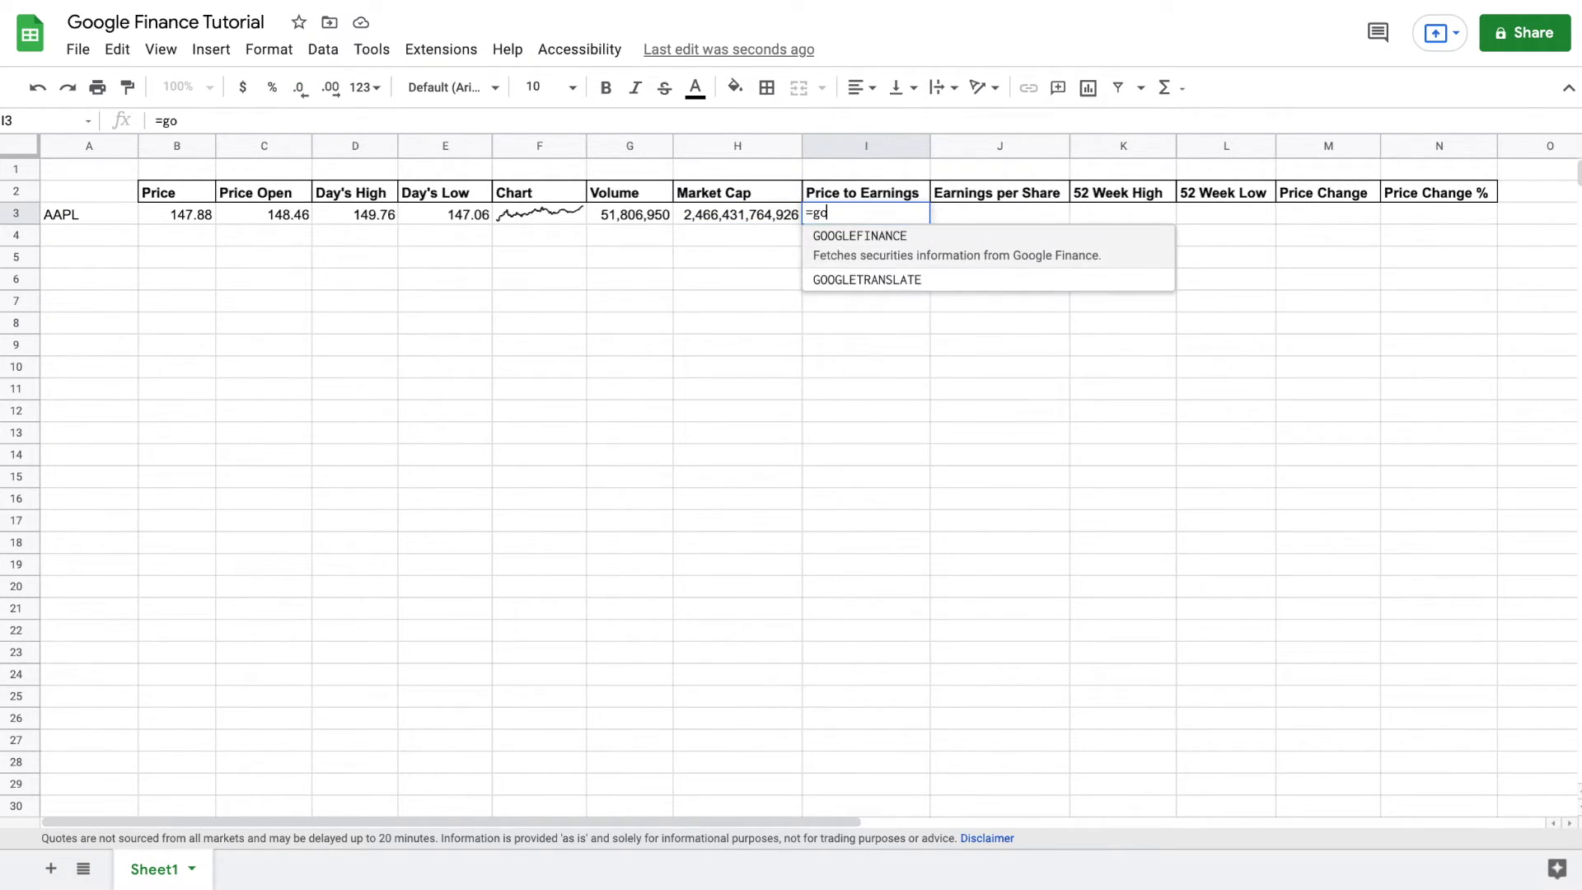
click(883, 247)
click(111, 214)
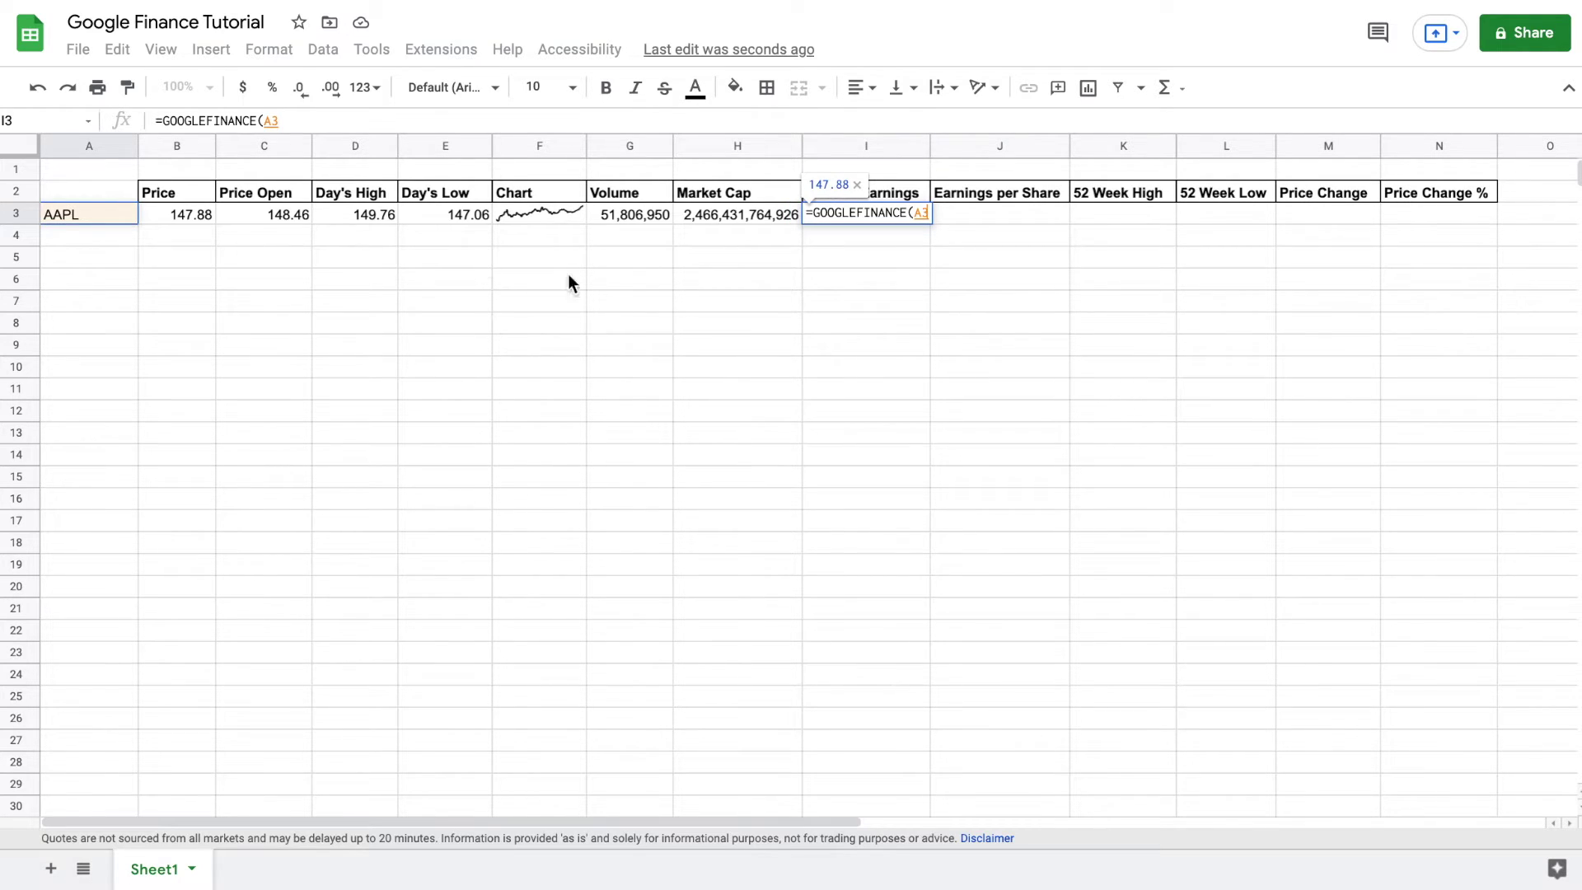
text(,")
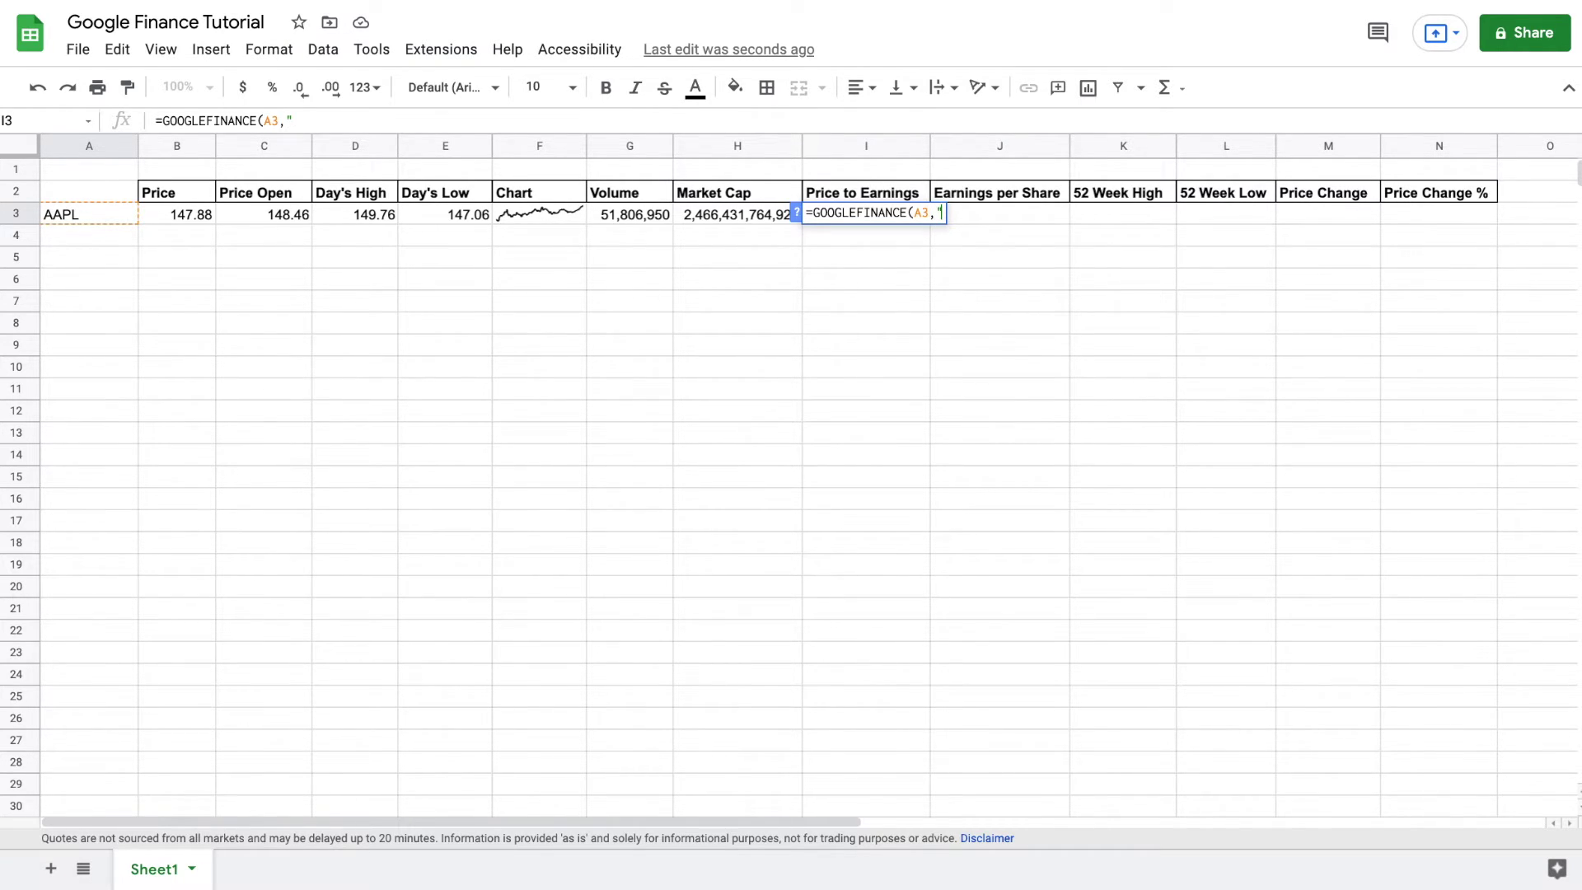
text(pe"))
key(Return)
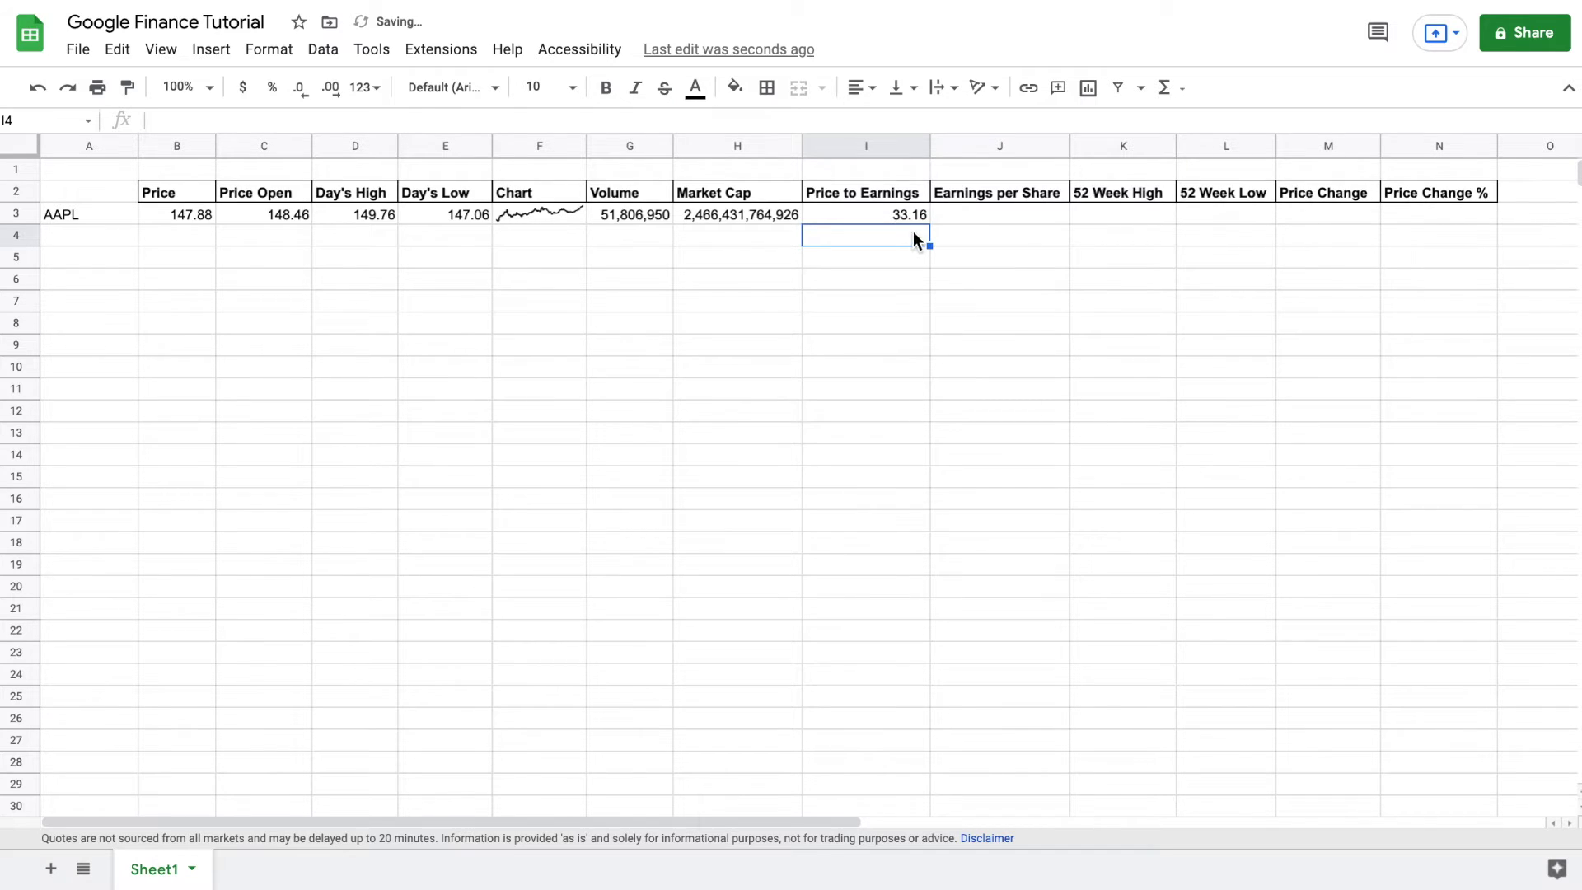
Enter =GOOGLEFINANCE(A3,"eps") in J3 for AAPL's earnings per share, 4.46
click(990, 218)
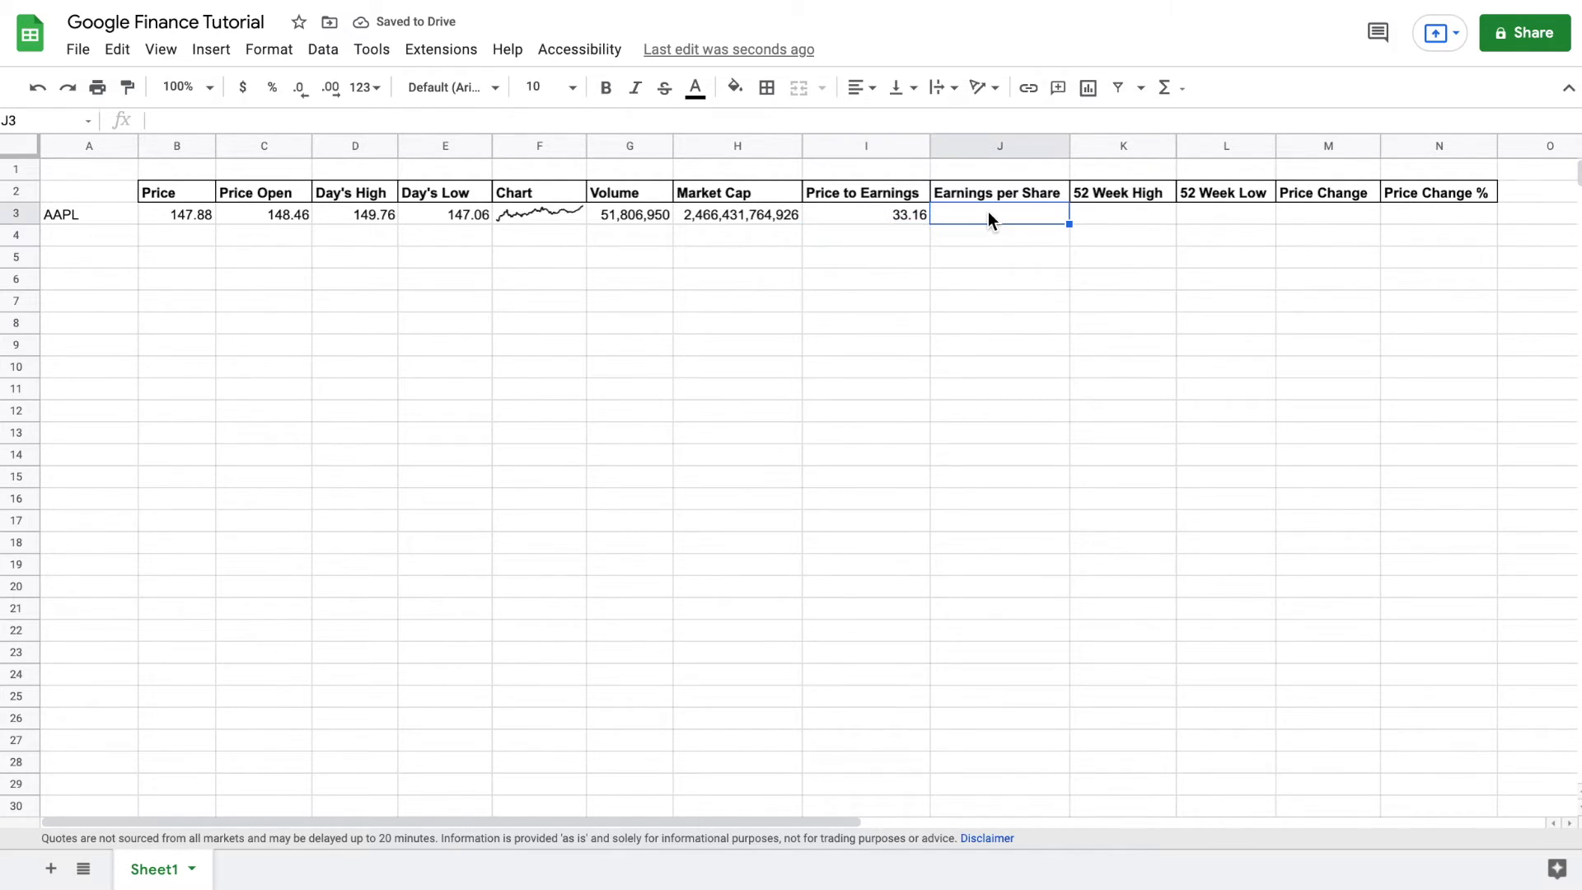
text(=go)
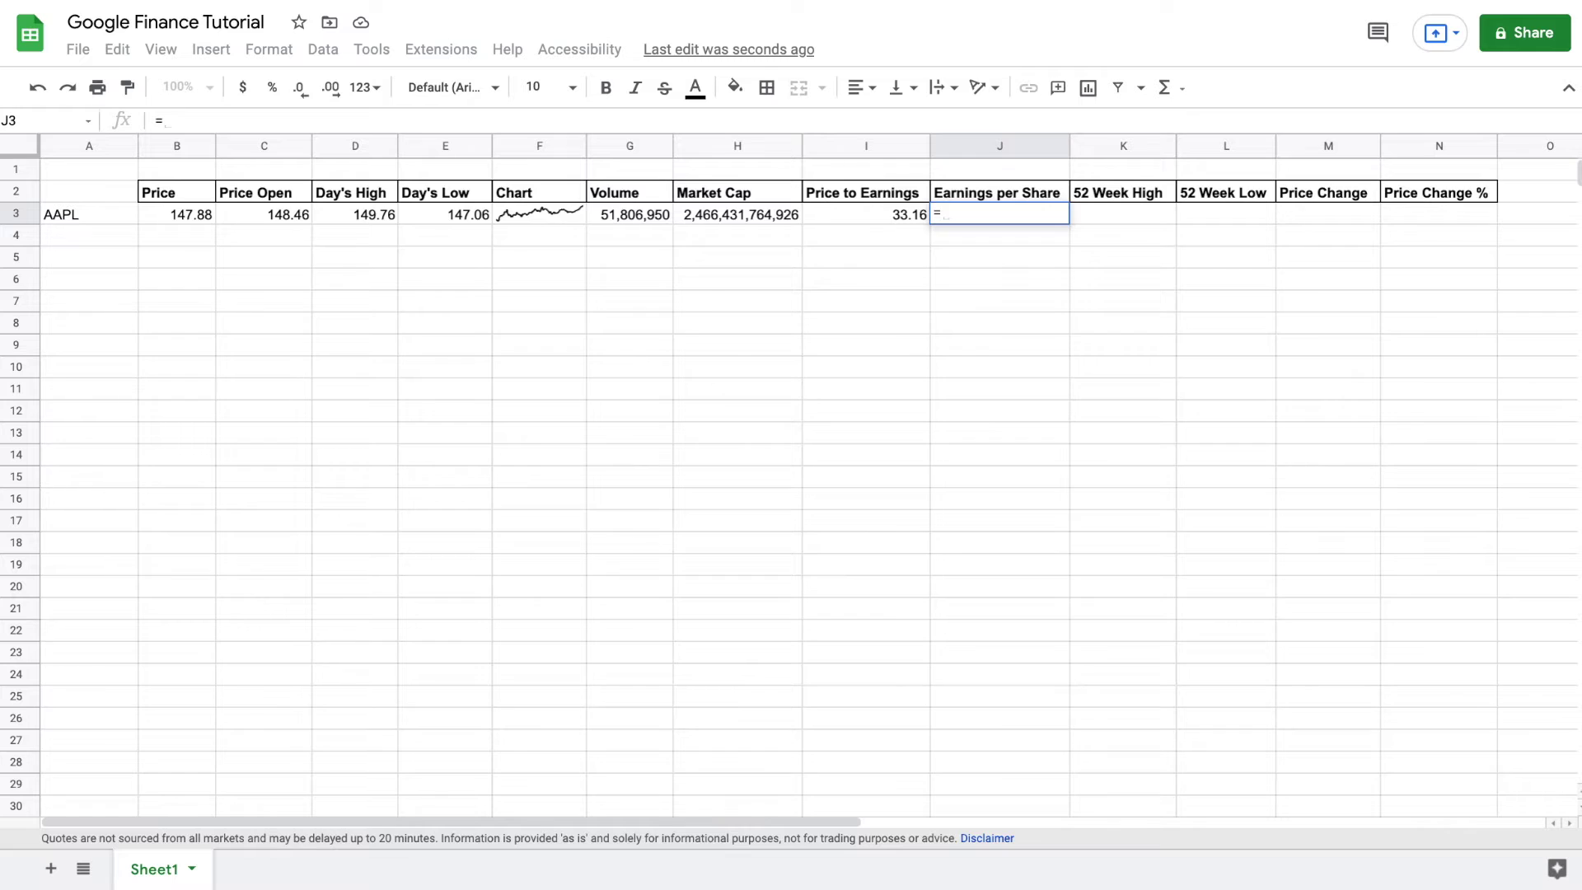
click(1033, 245)
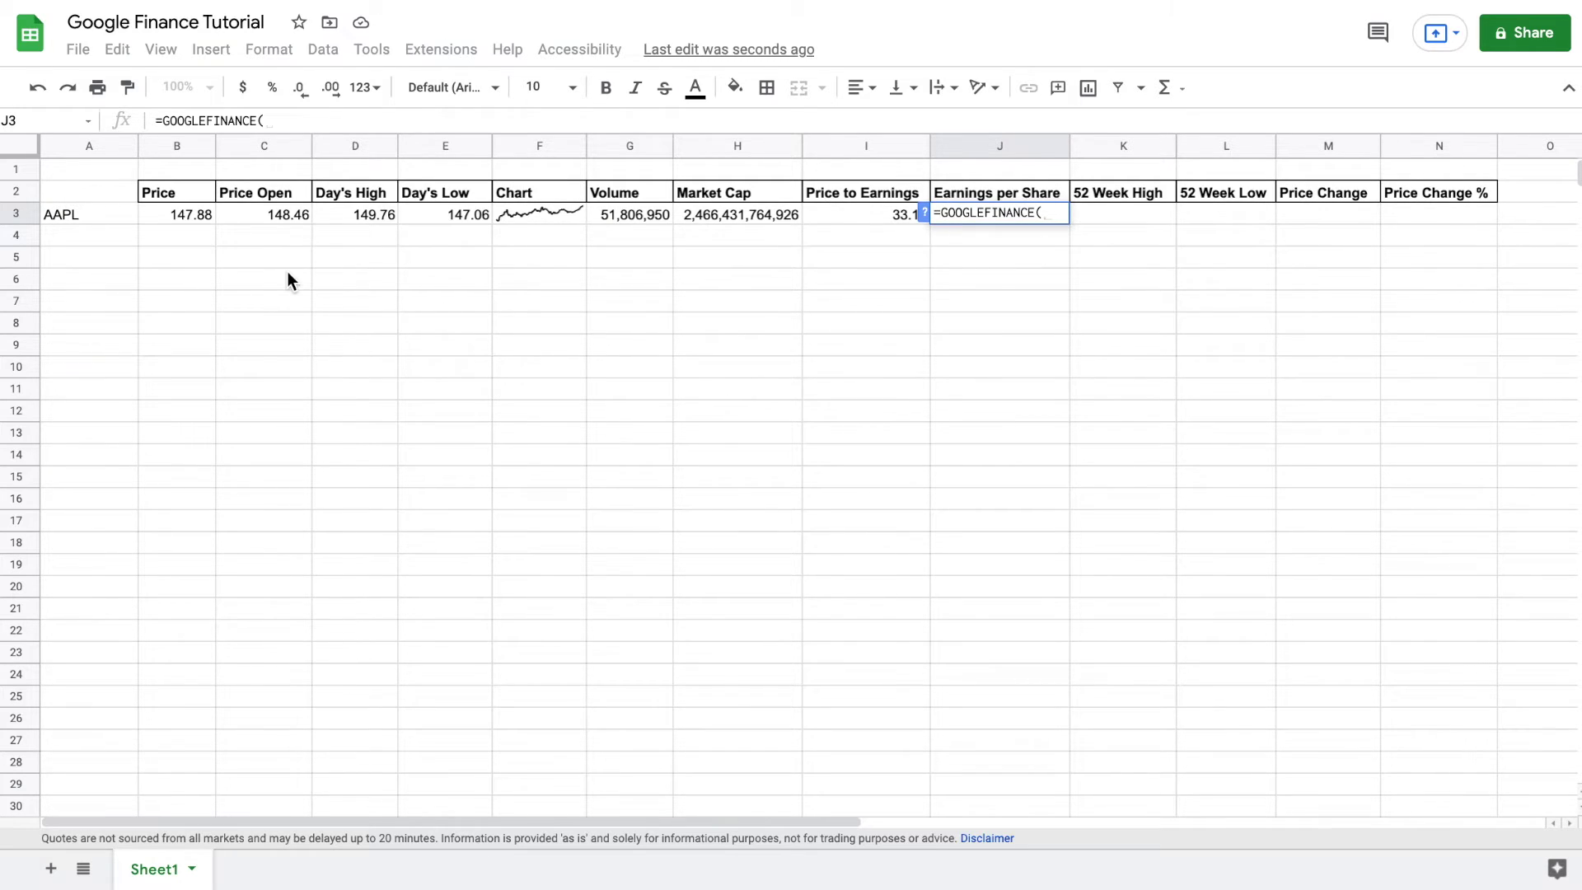
click(106, 214)
text(,)
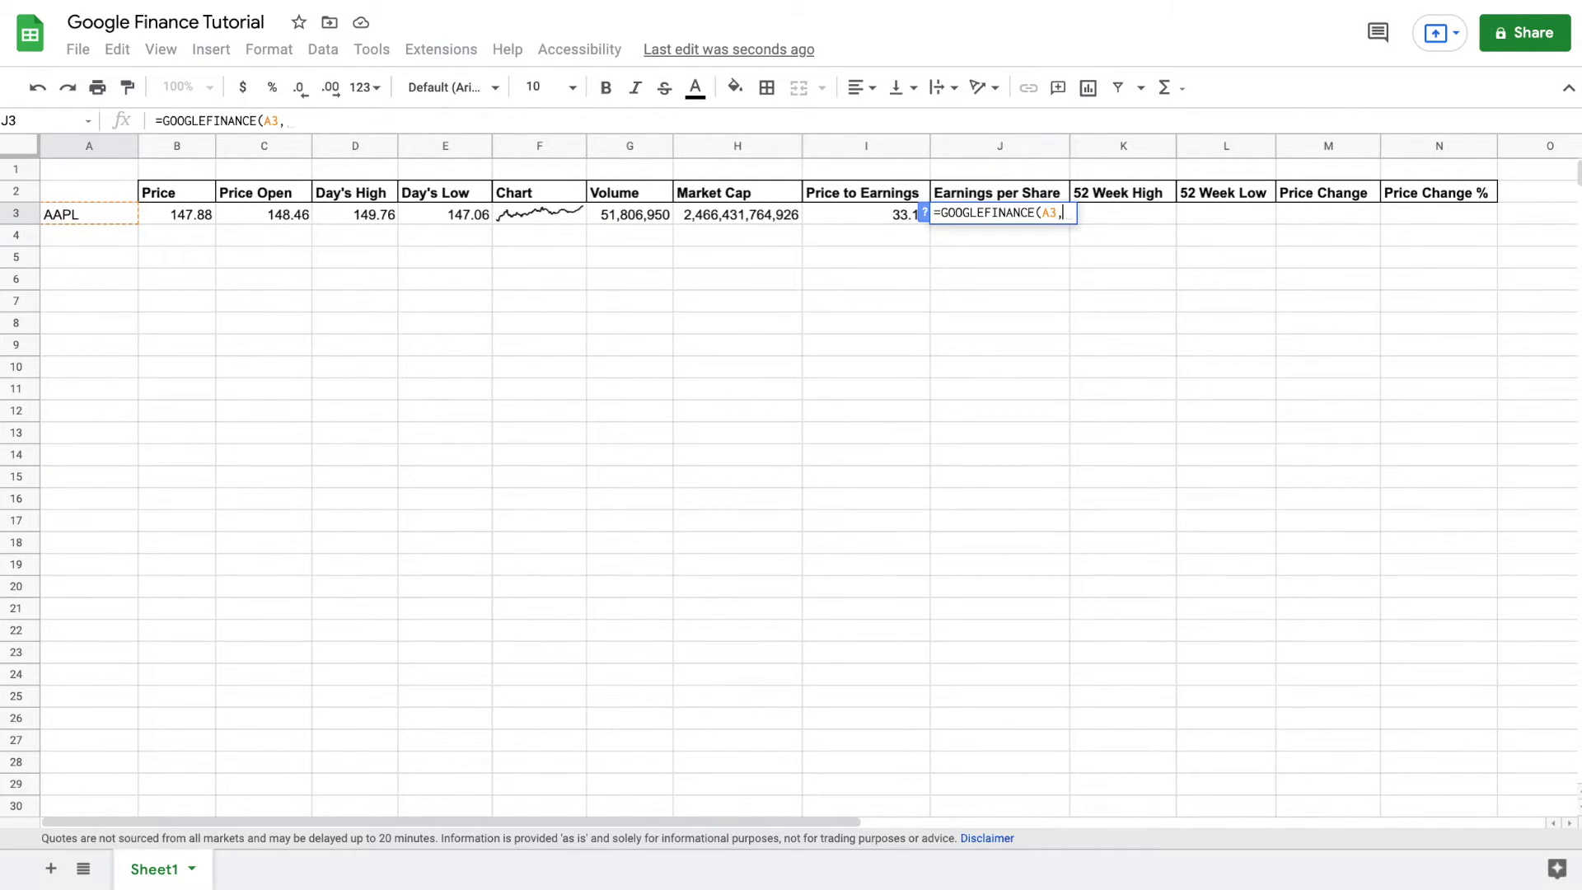
text("eps"))
key(Return)
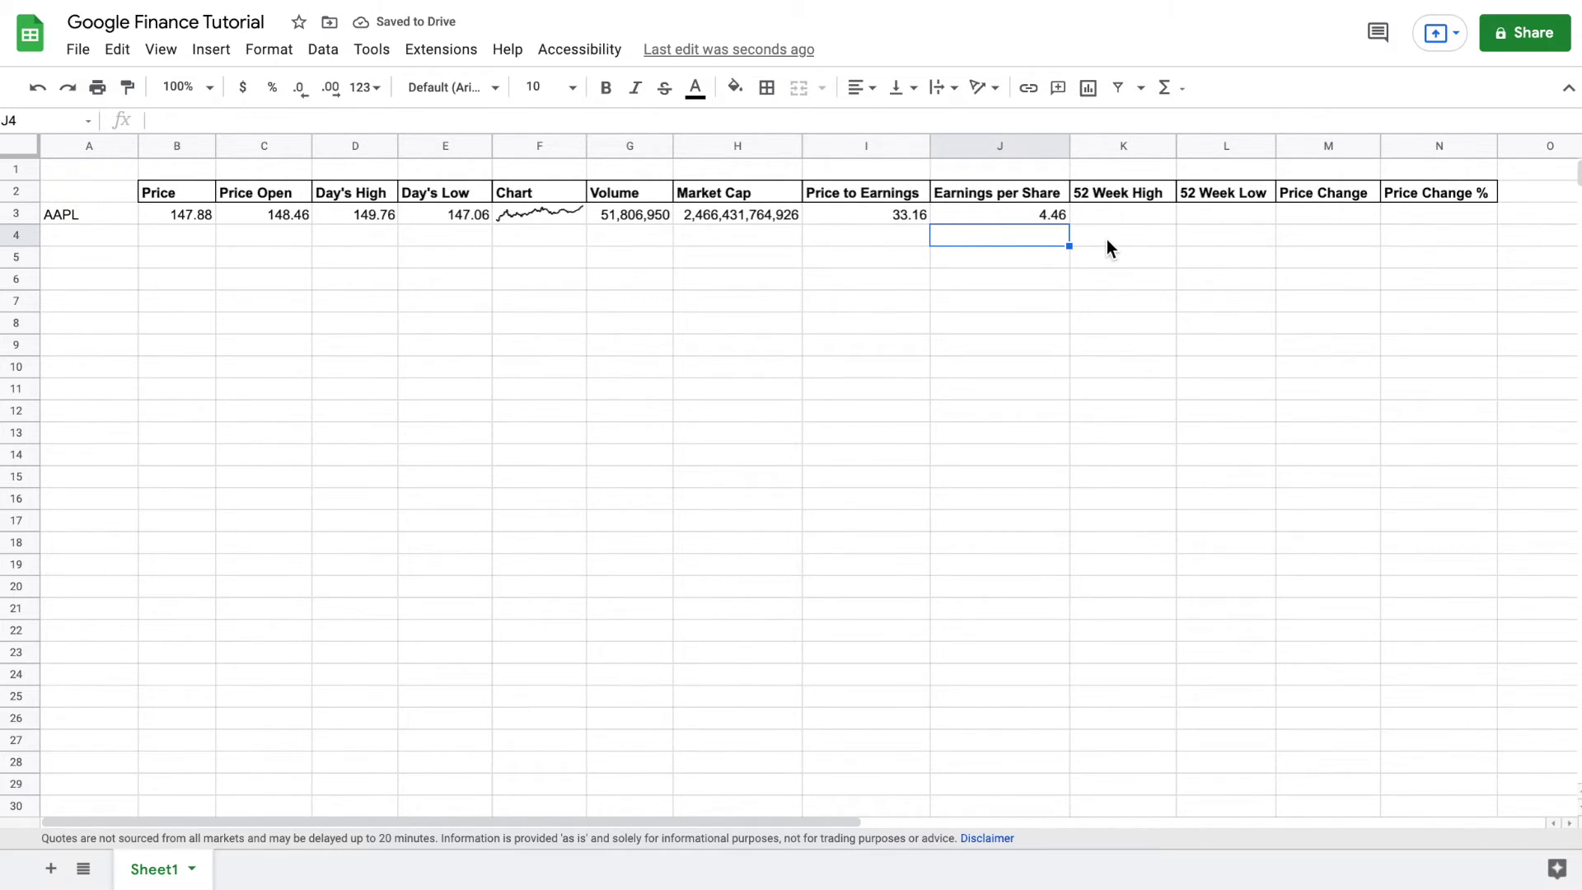
Enter =GOOGLEFINANCE(A3,"high52") in K3 to show AAPL's 52-week high of 150
click(1158, 216)
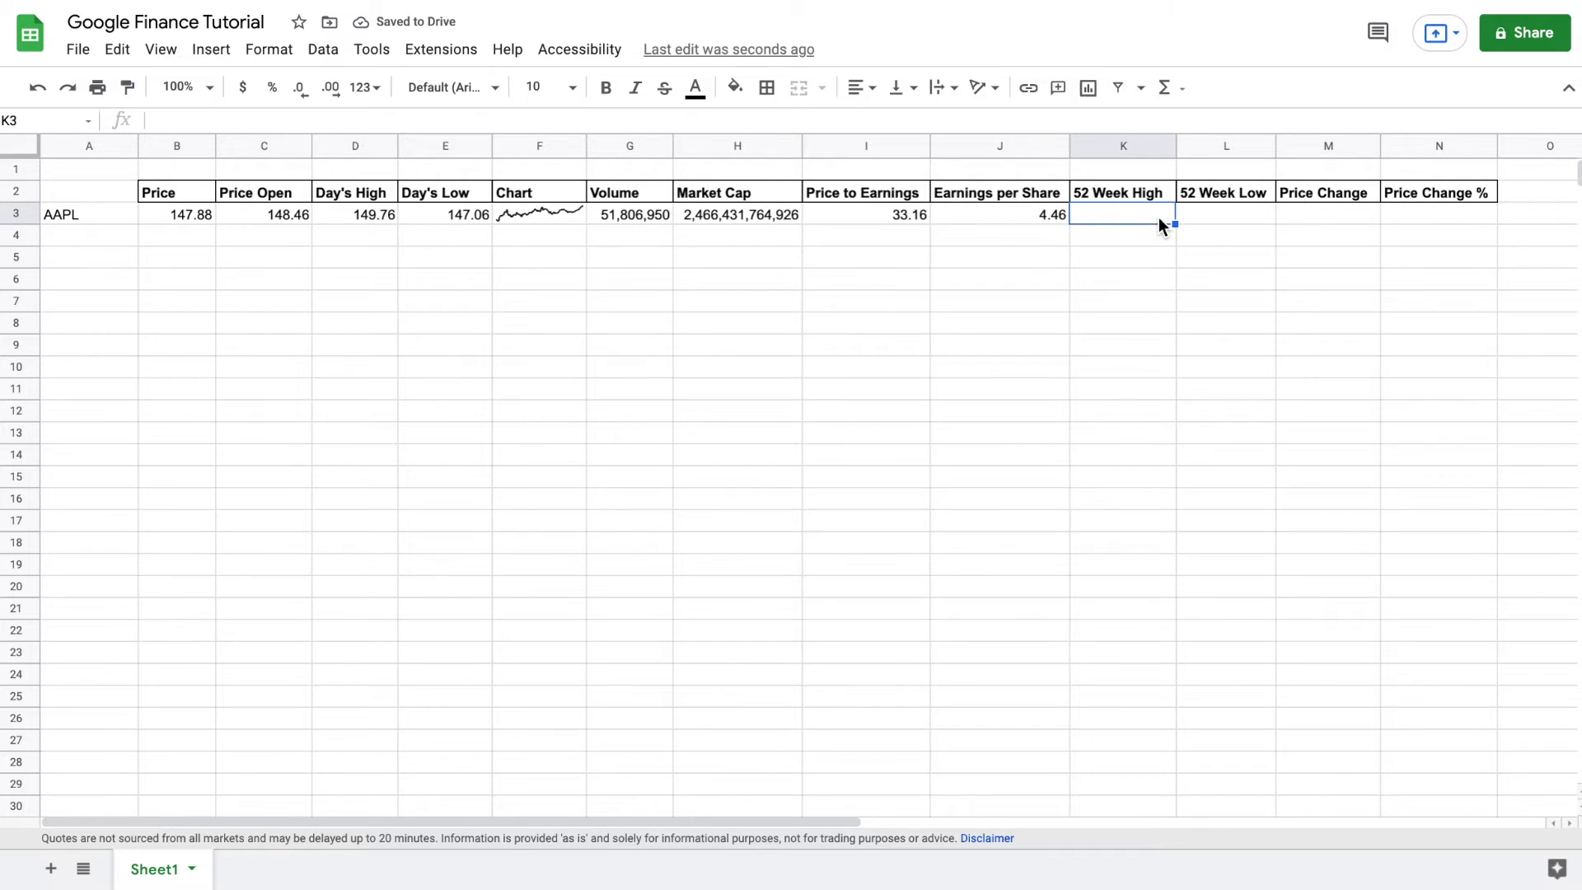
text(=go)
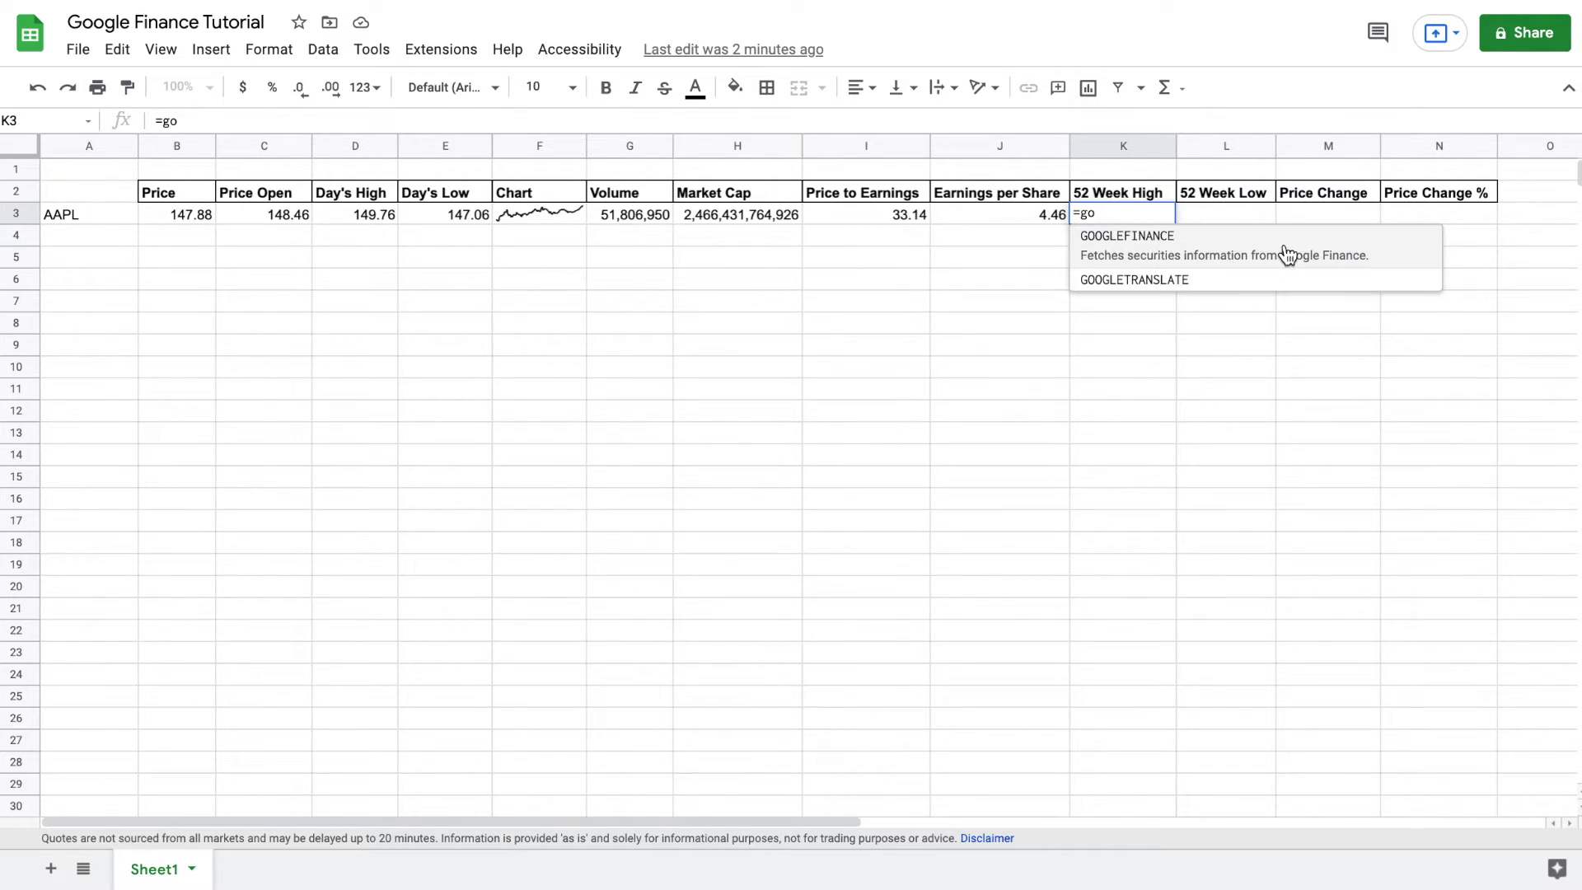
click(1289, 254)
click(64, 214)
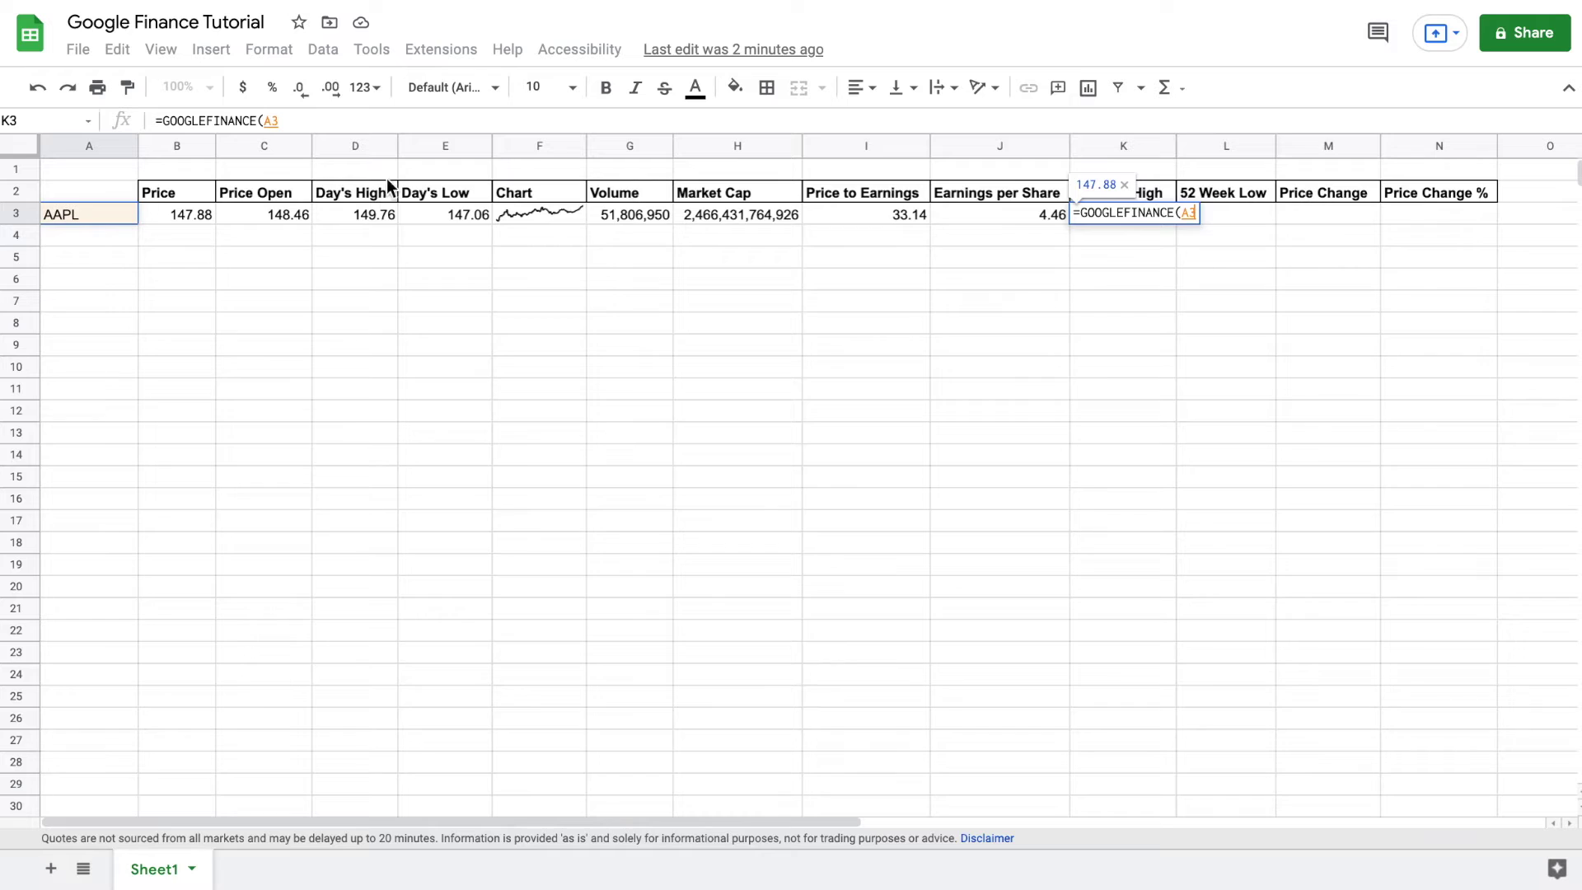
text(,)
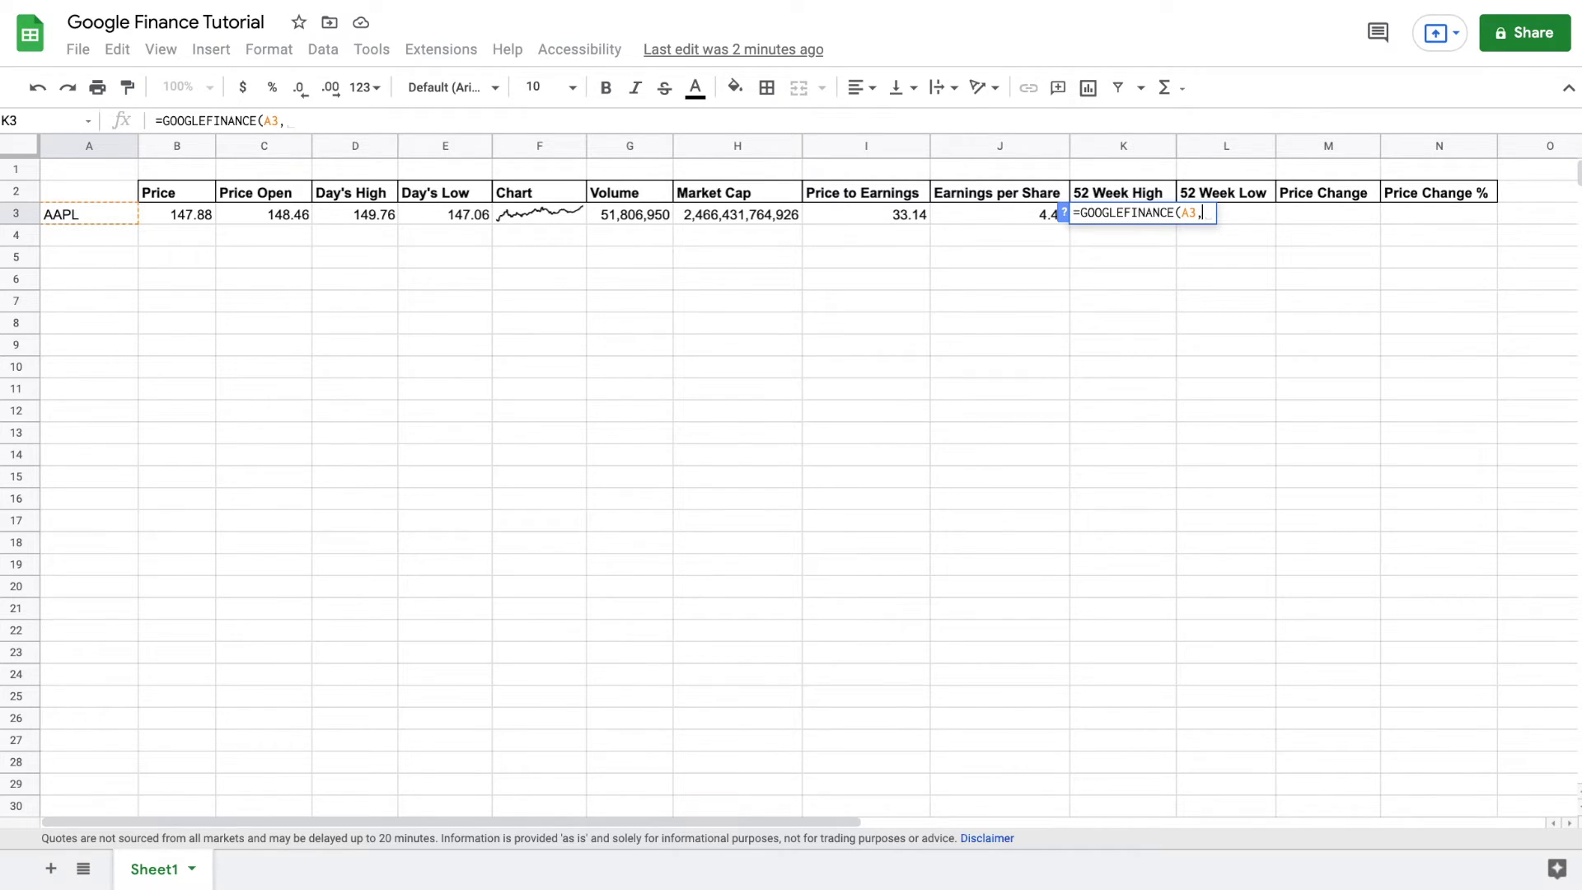
text(")
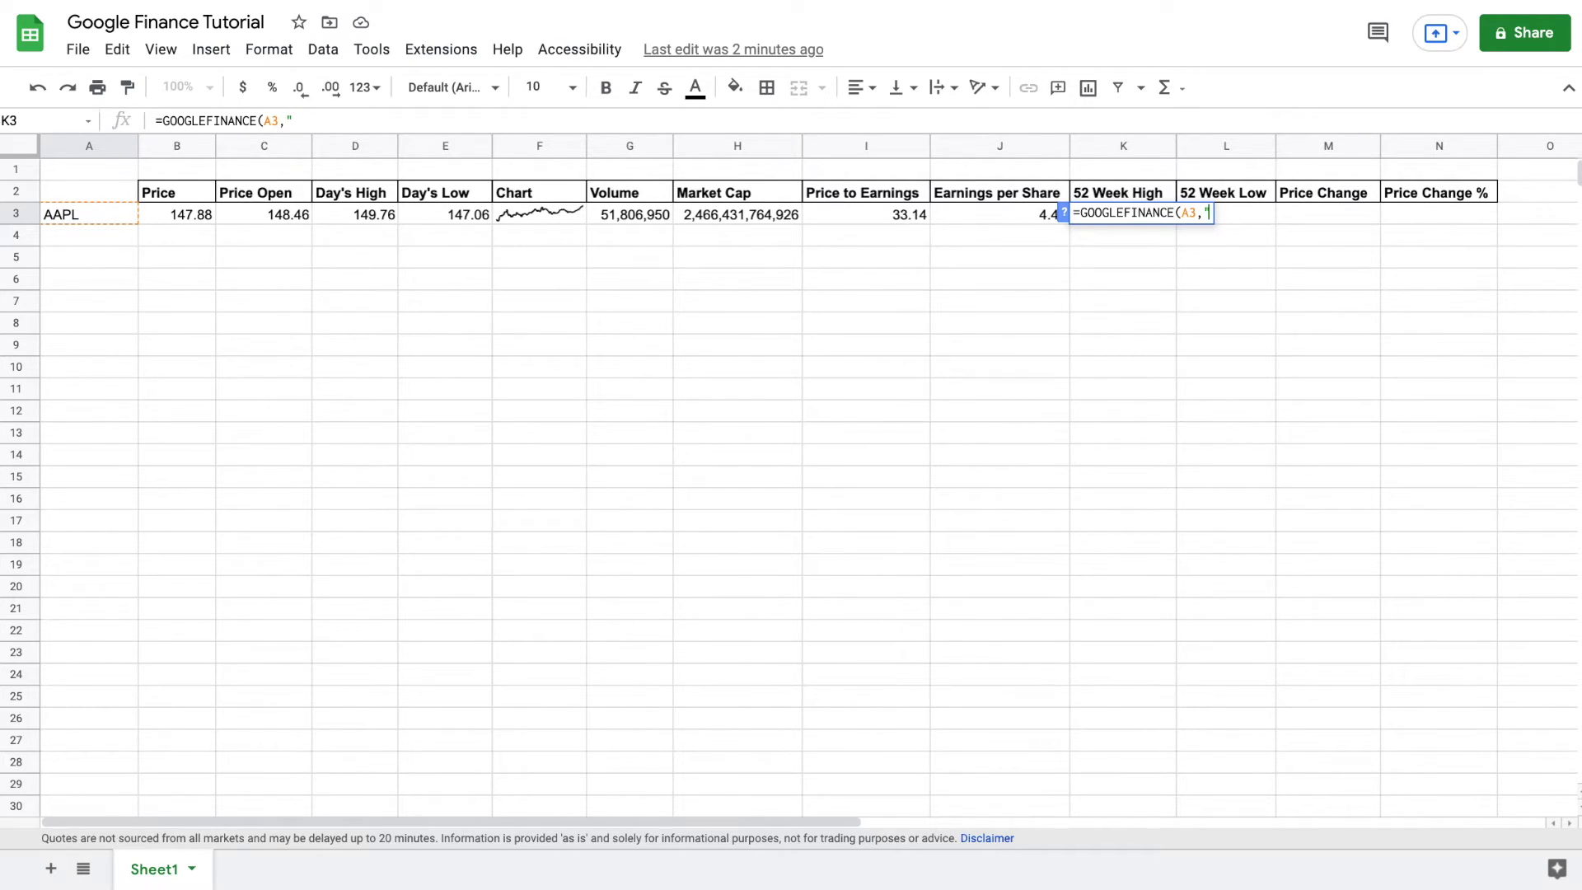
text(high52)
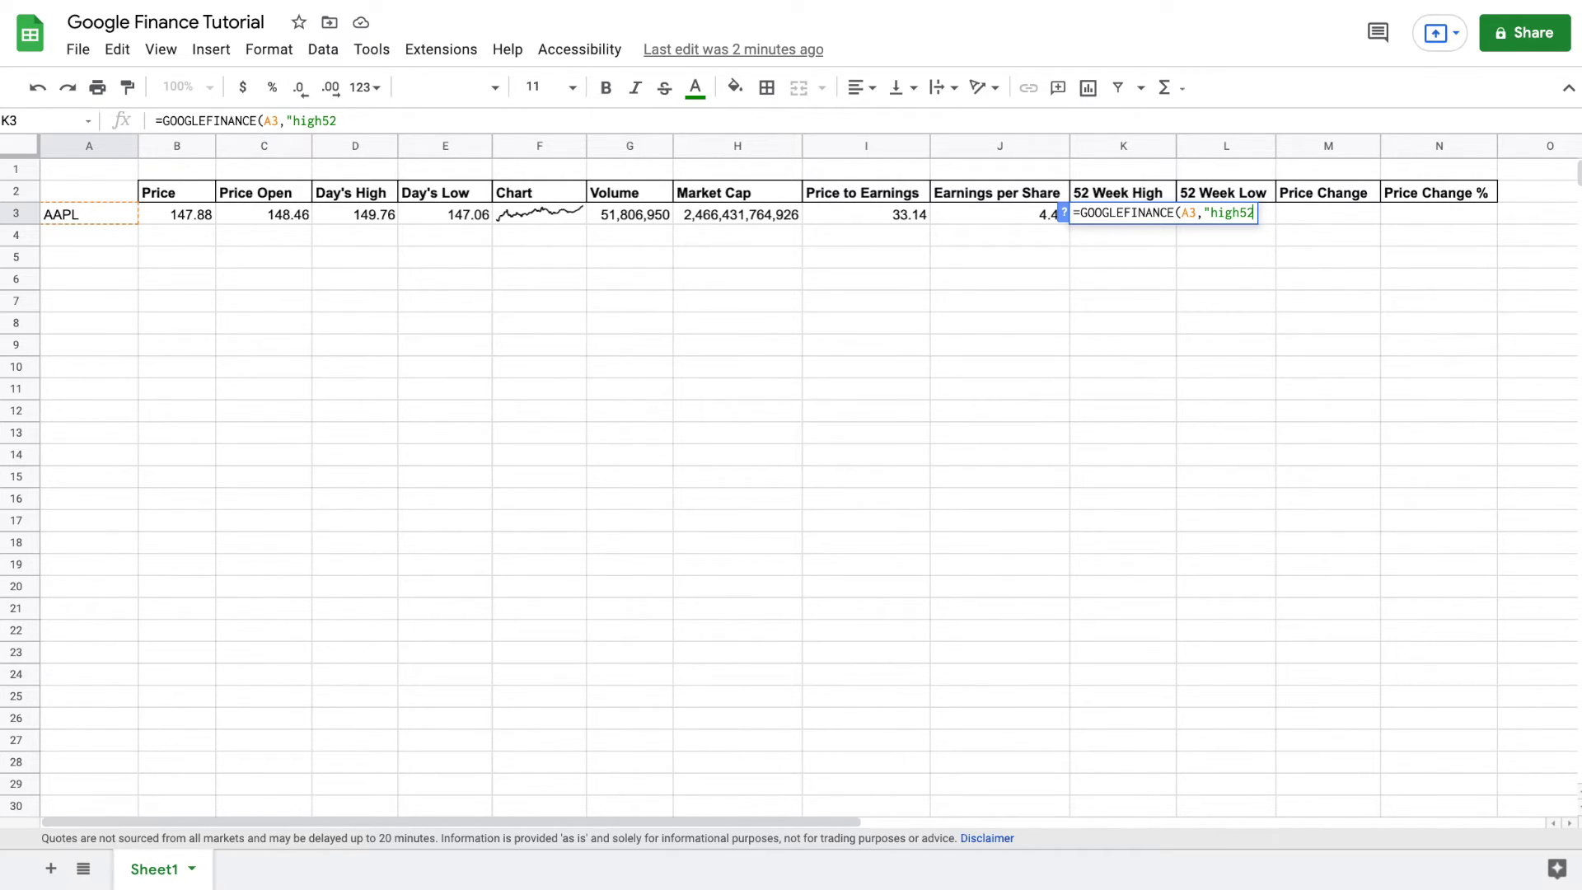
text("))
key(Return)
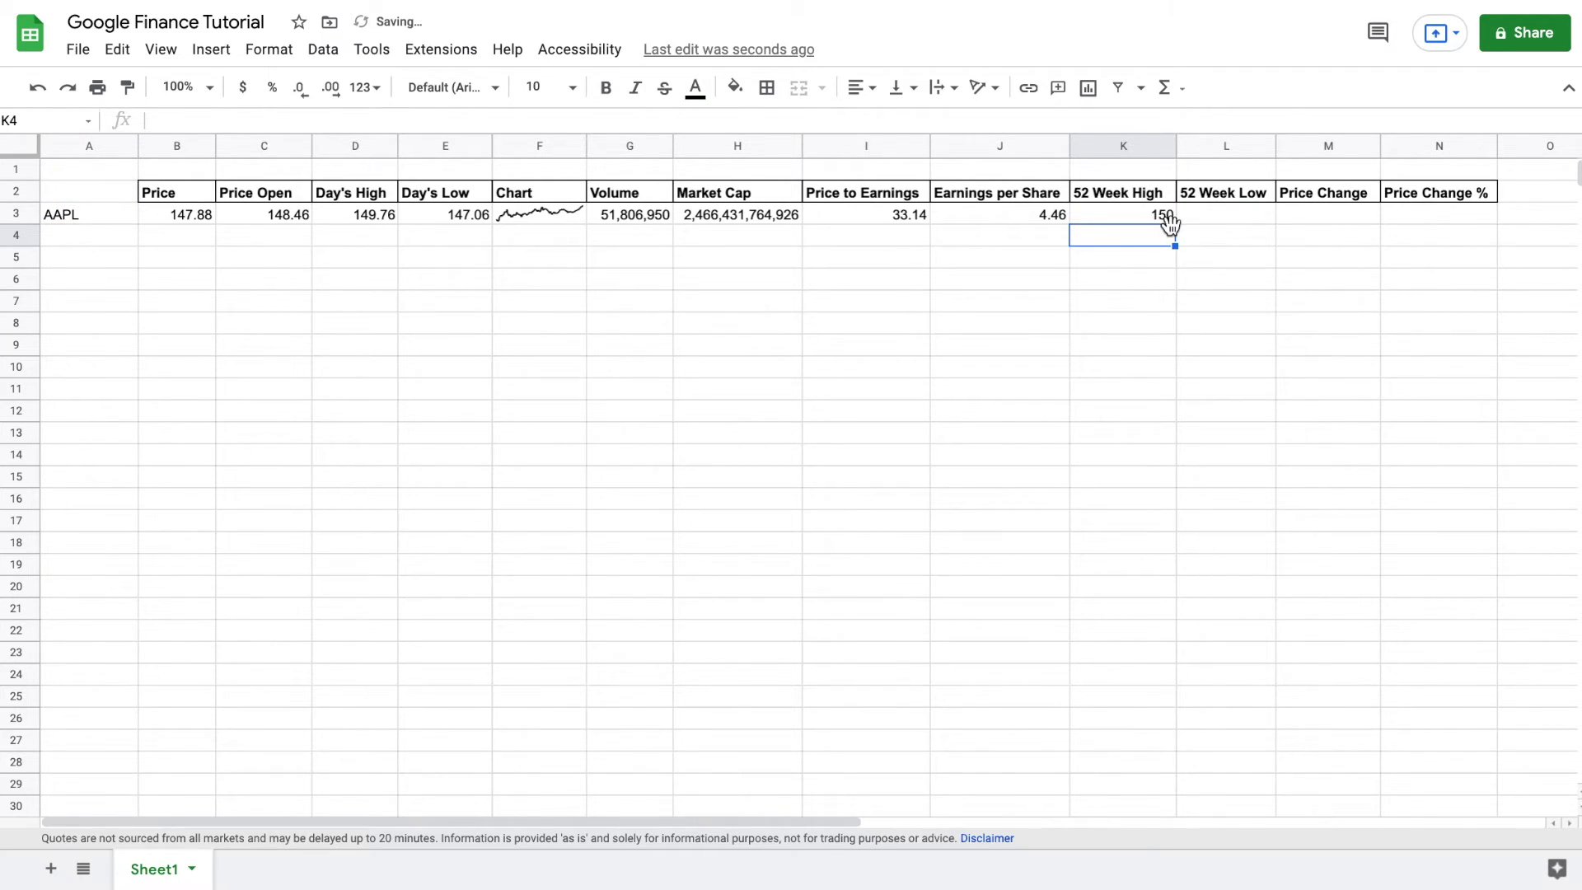
Enter =GOOGLEFINANCE(A3,"low52") in L3 to show AAPL's 52-week low of 89.15
click(1213, 218)
text(=)
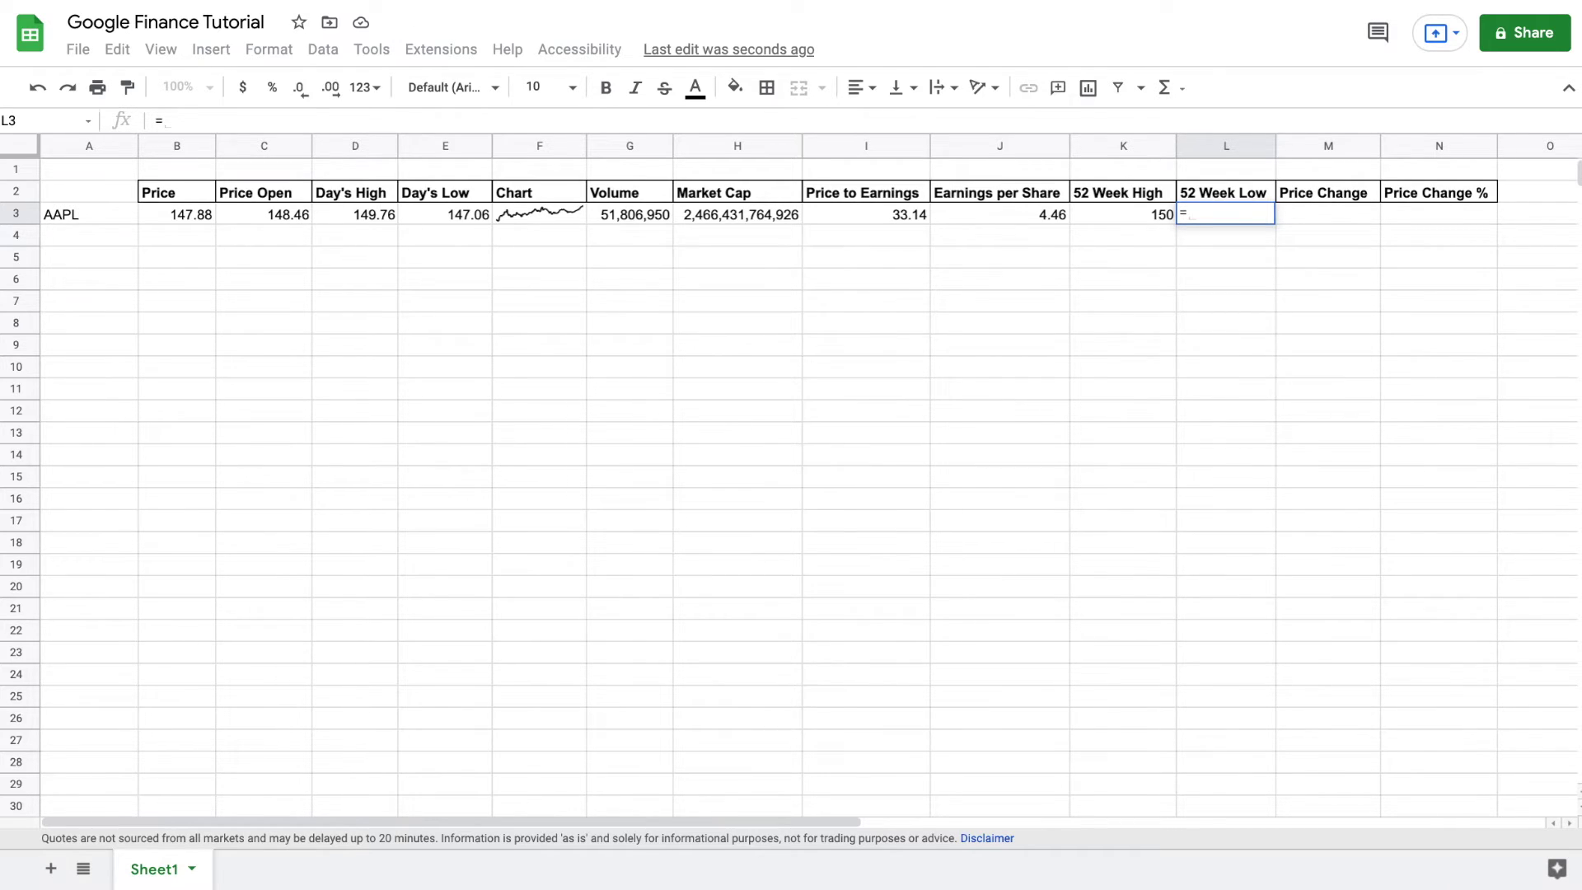
text(goo)
click(1303, 247)
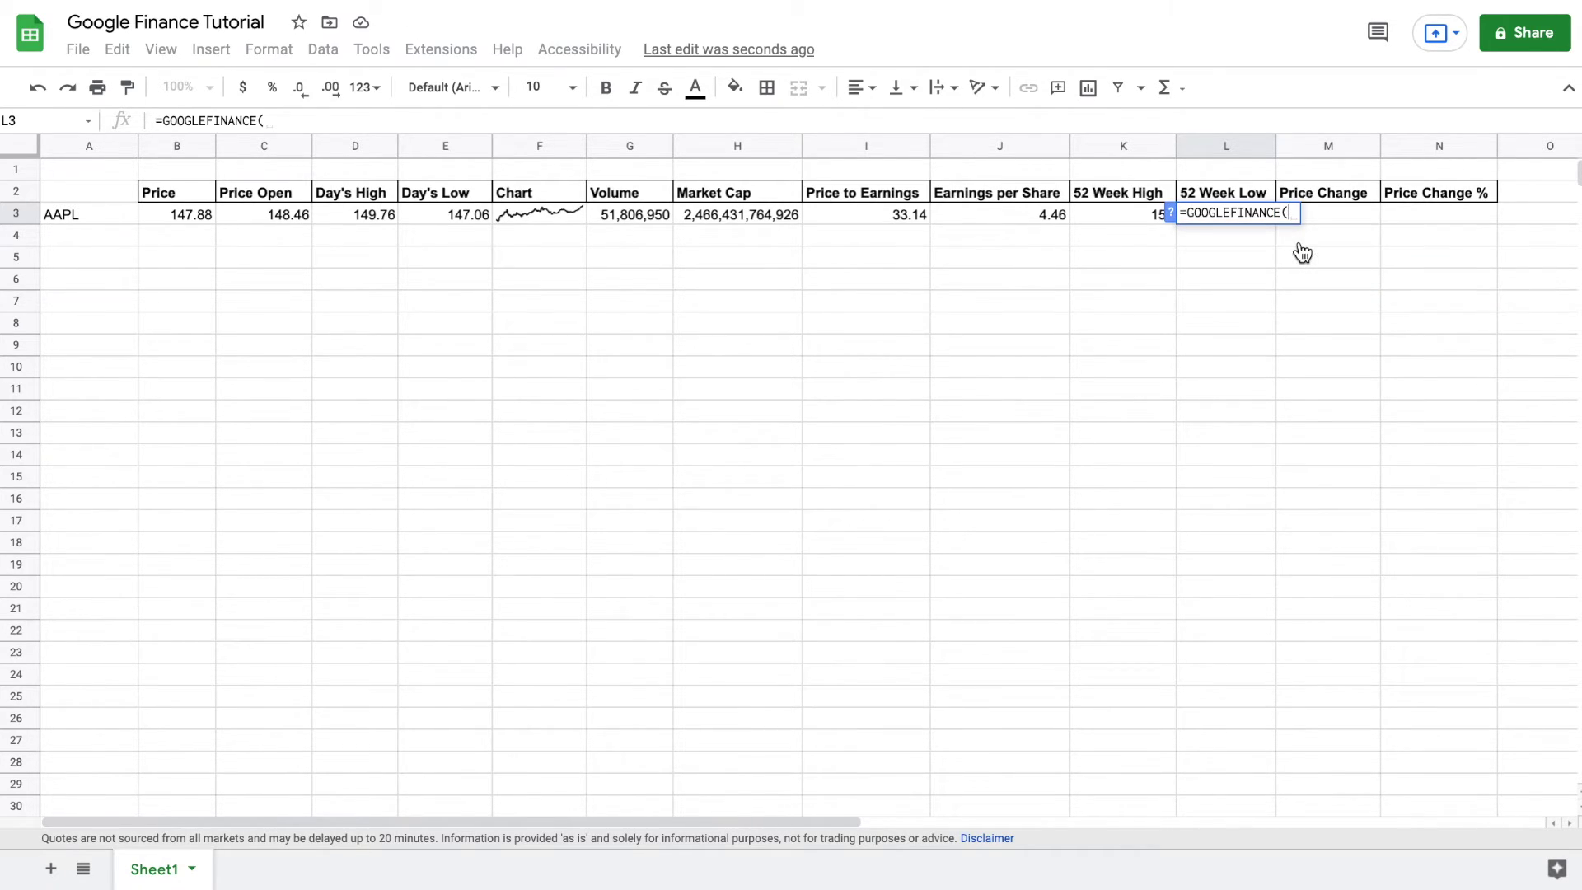
click(107, 214)
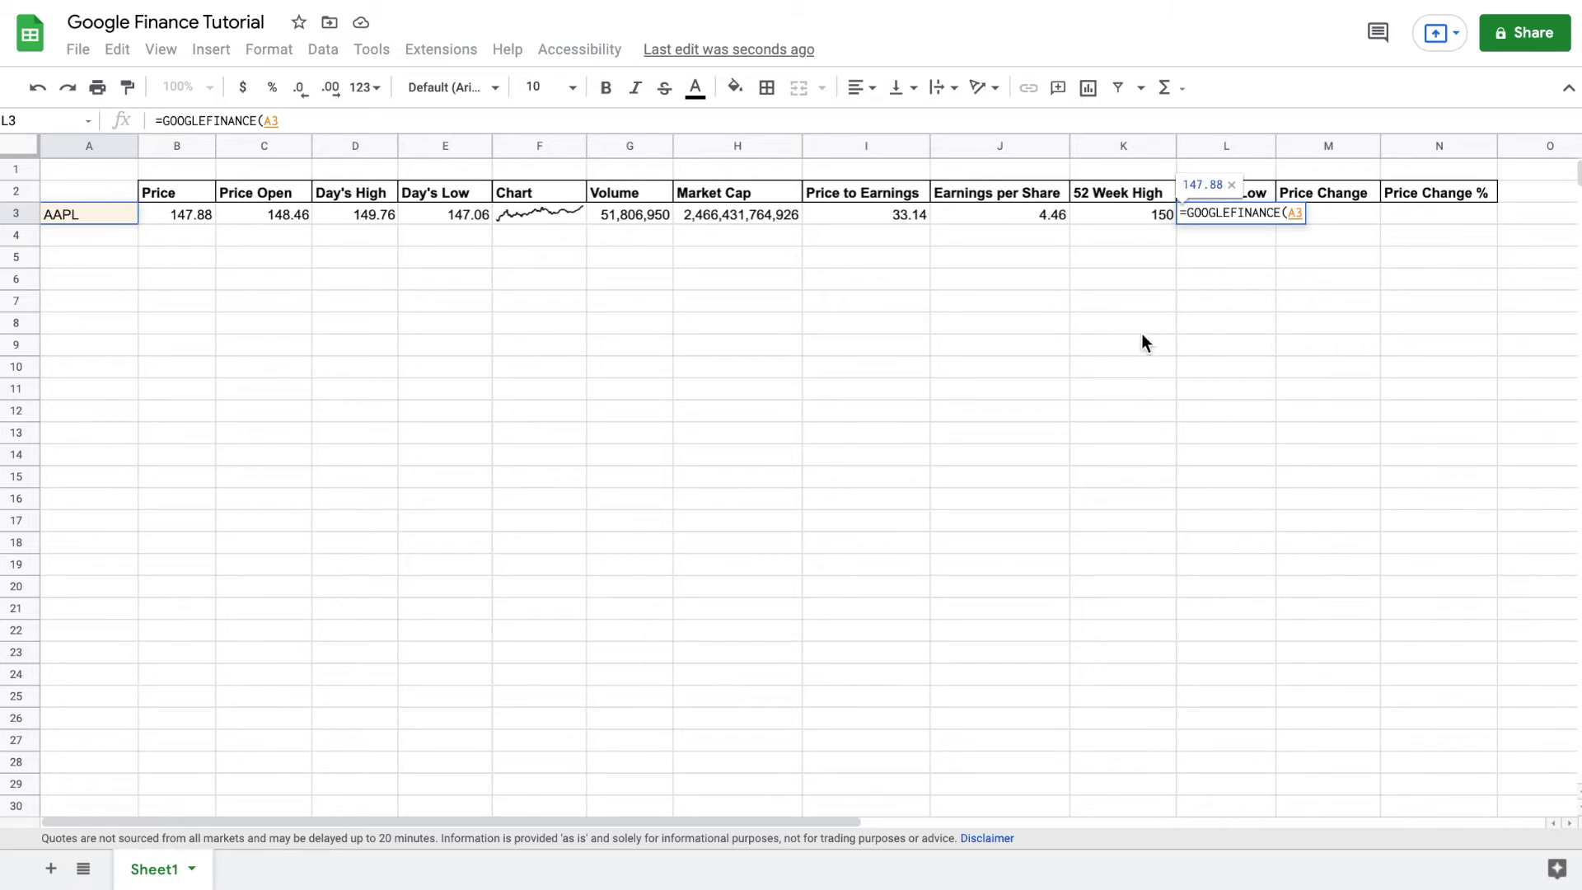
text(,"low)
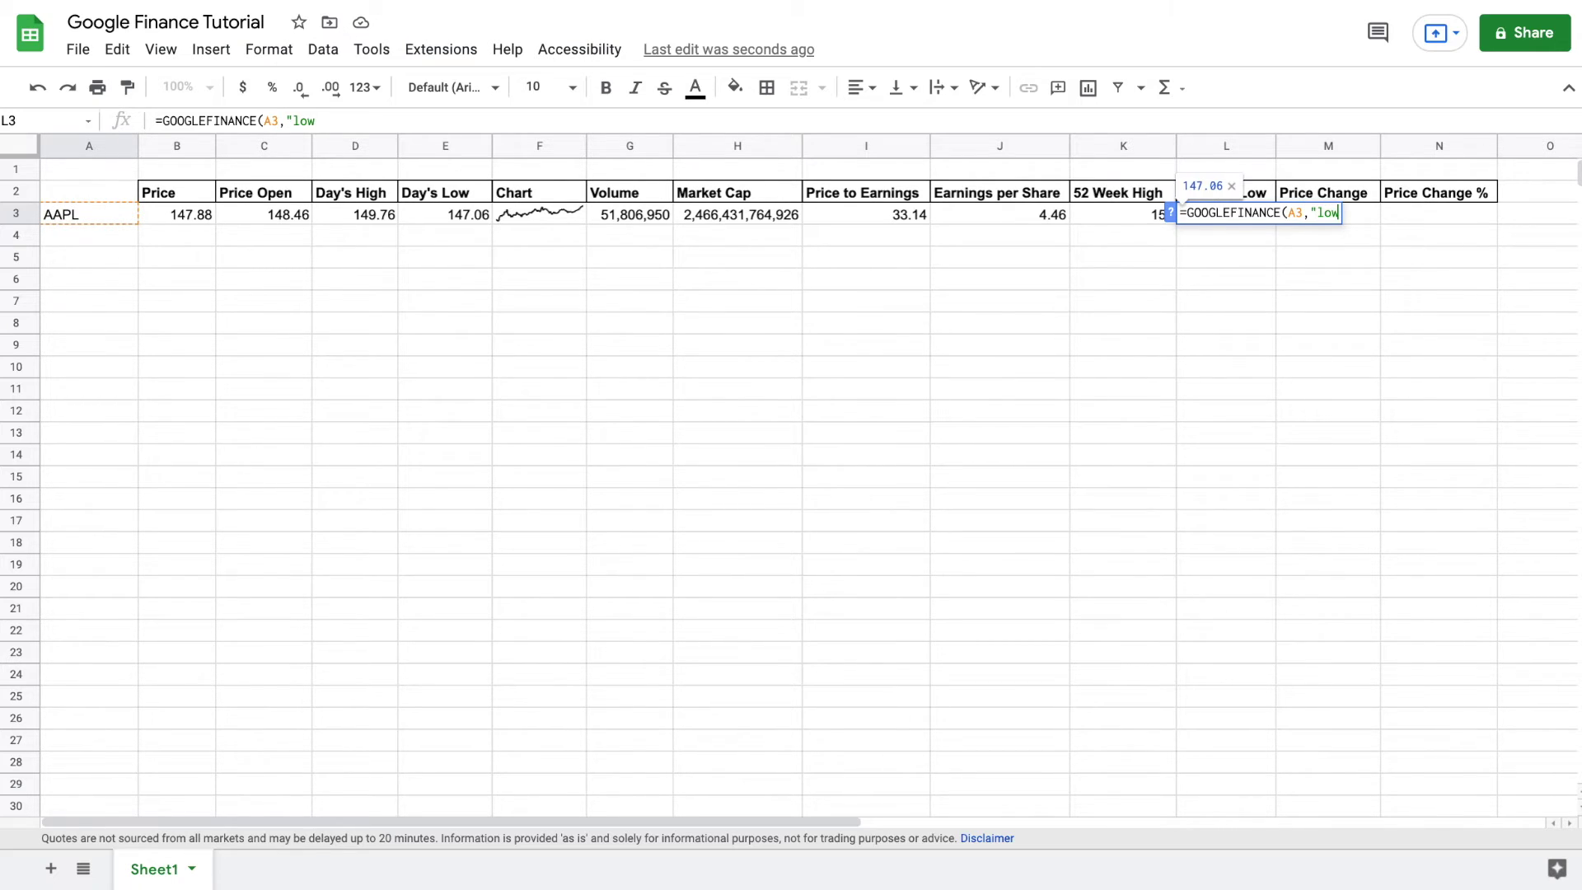
text(52"))
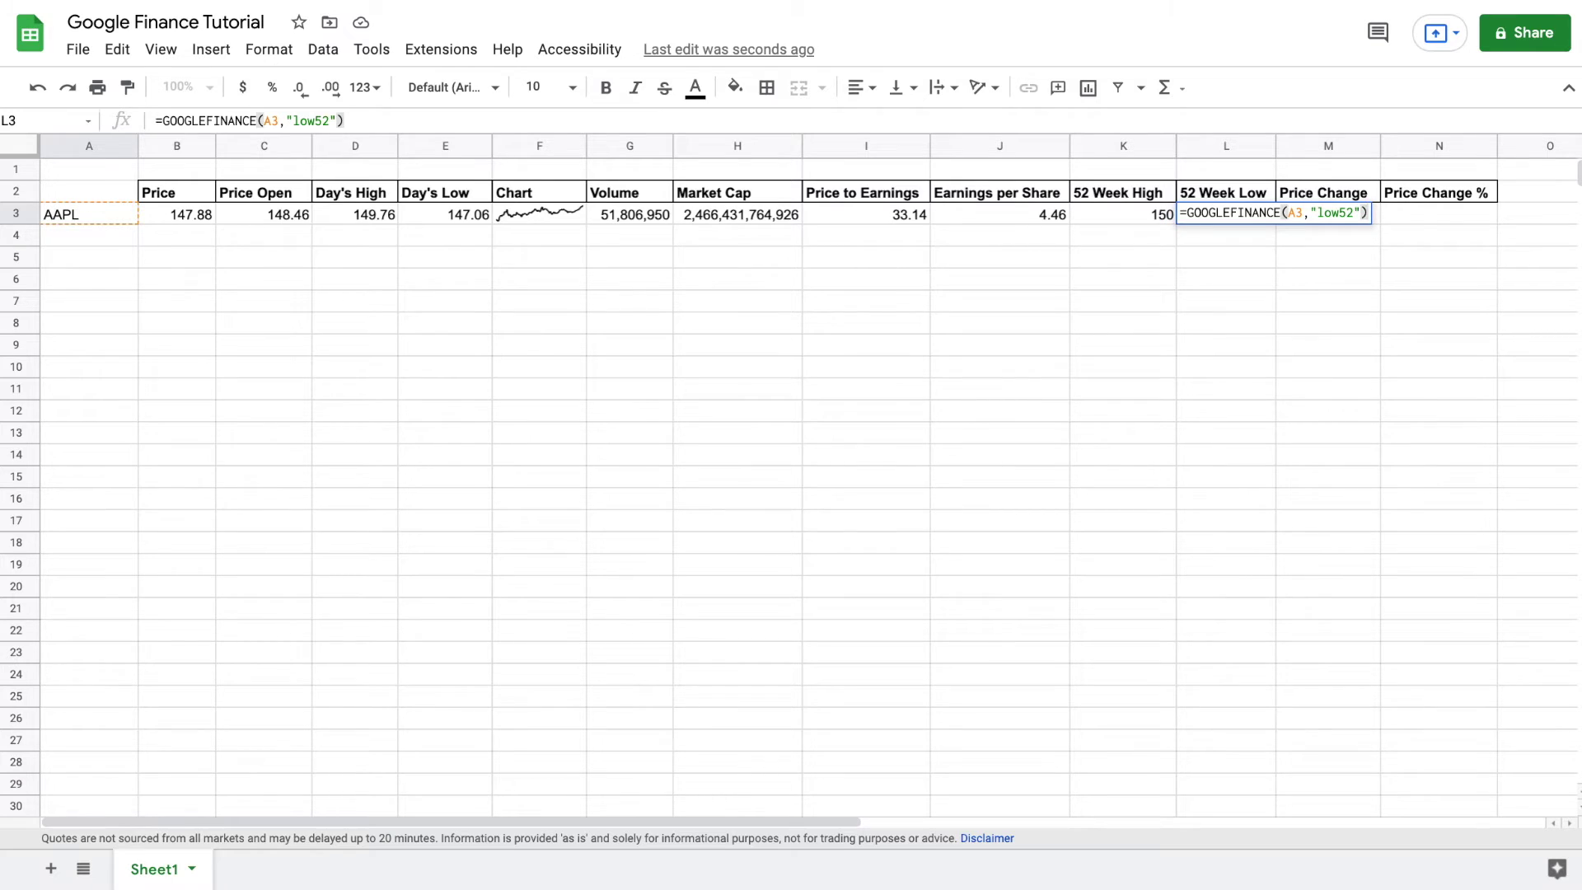
key(Return)
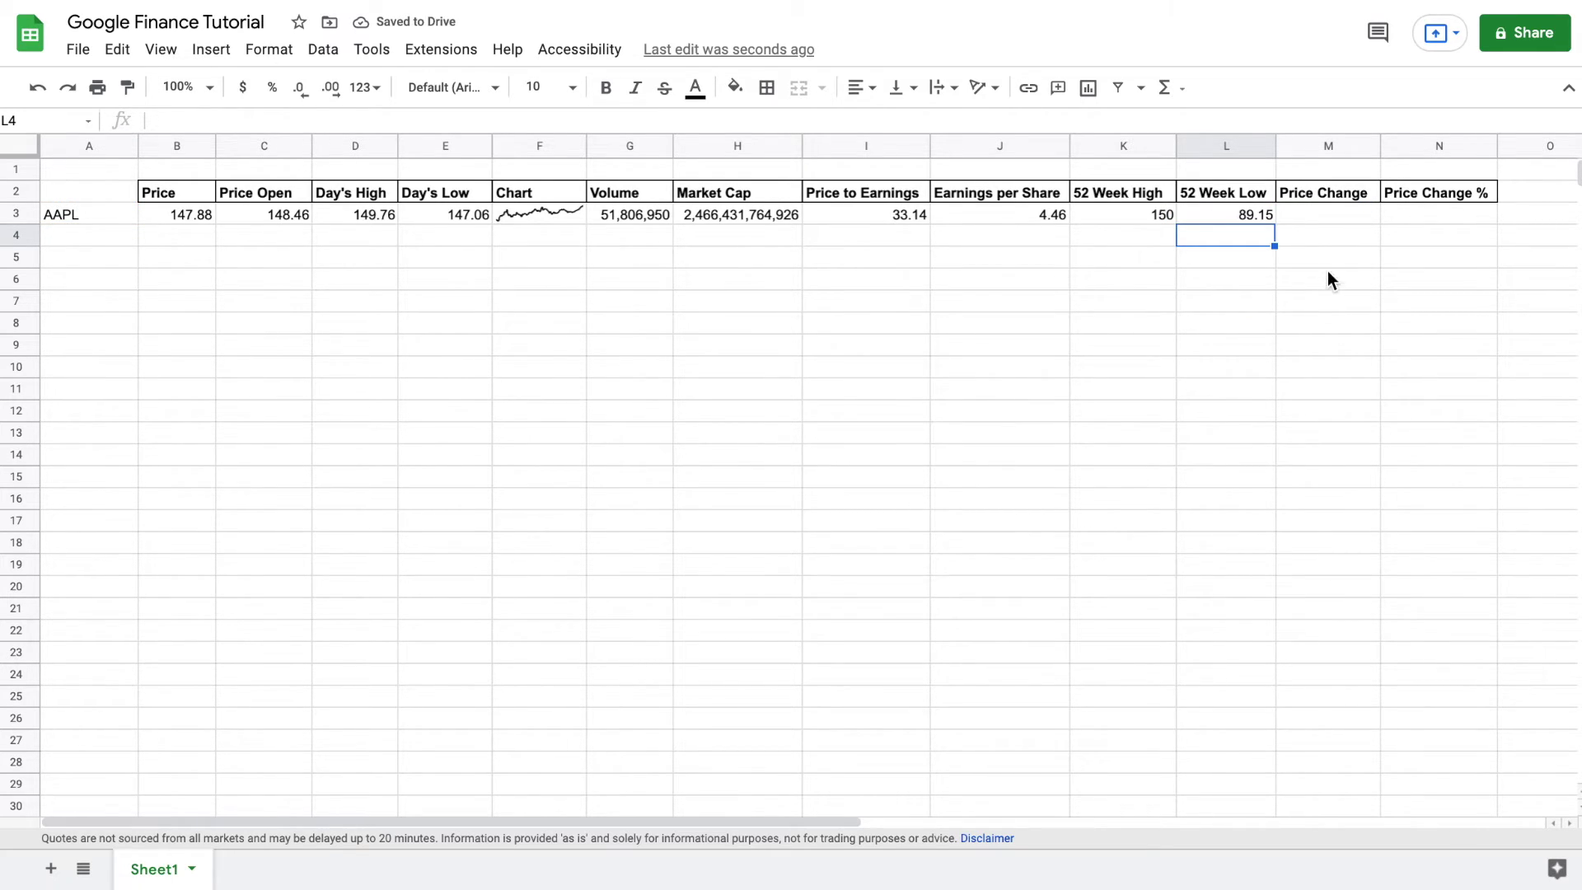
Enter =GOOGLEFINANCE(A3,"change") in M3 so AAPL's price change shows -0.73
click(1343, 216)
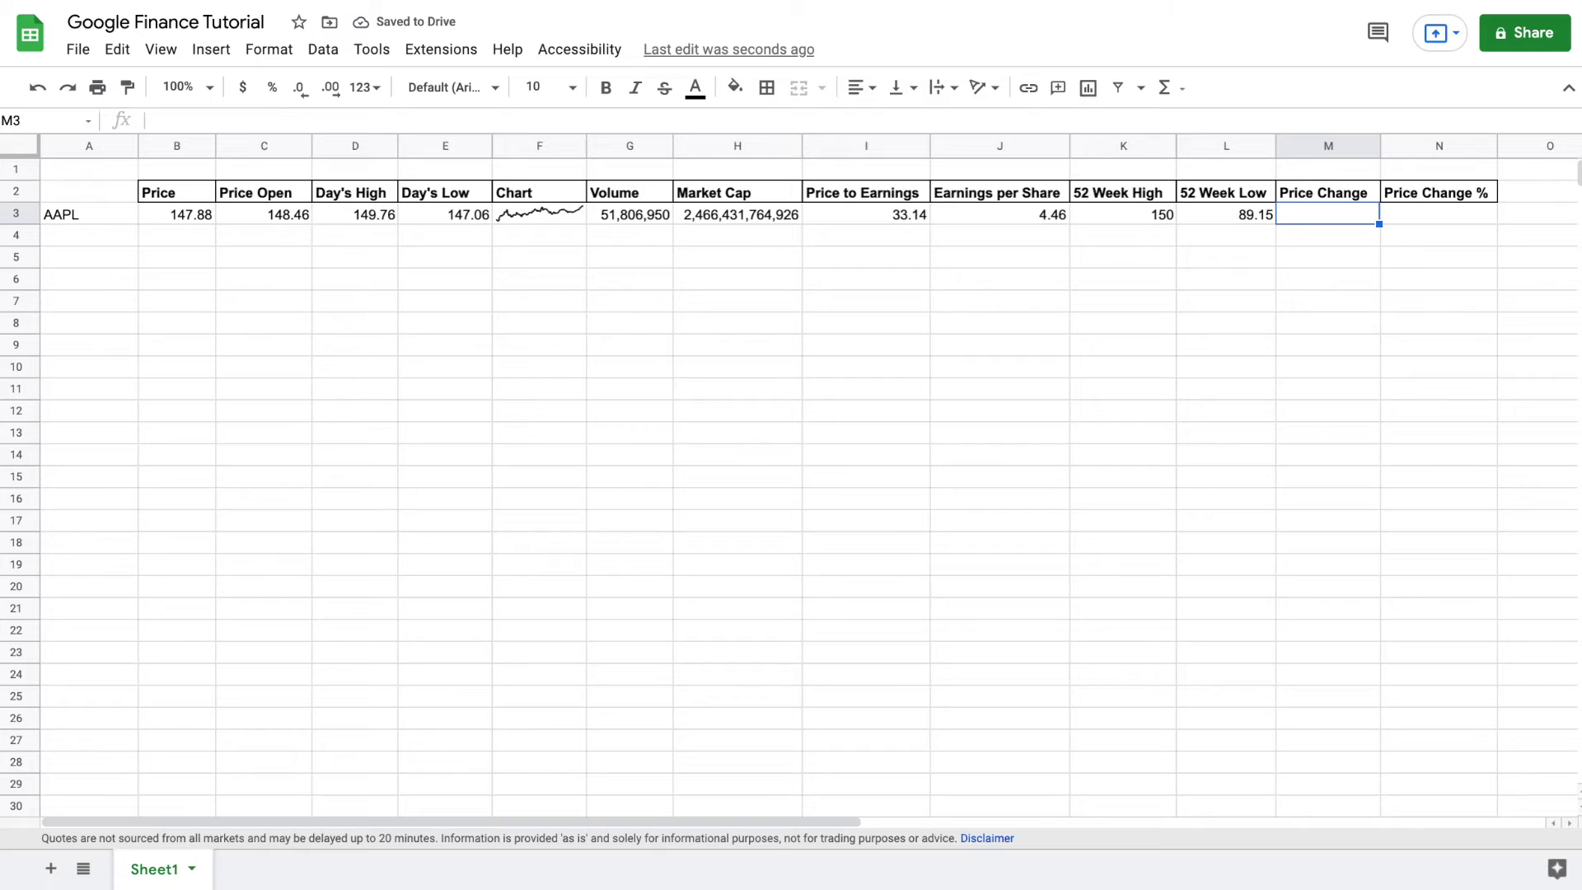
text(=)
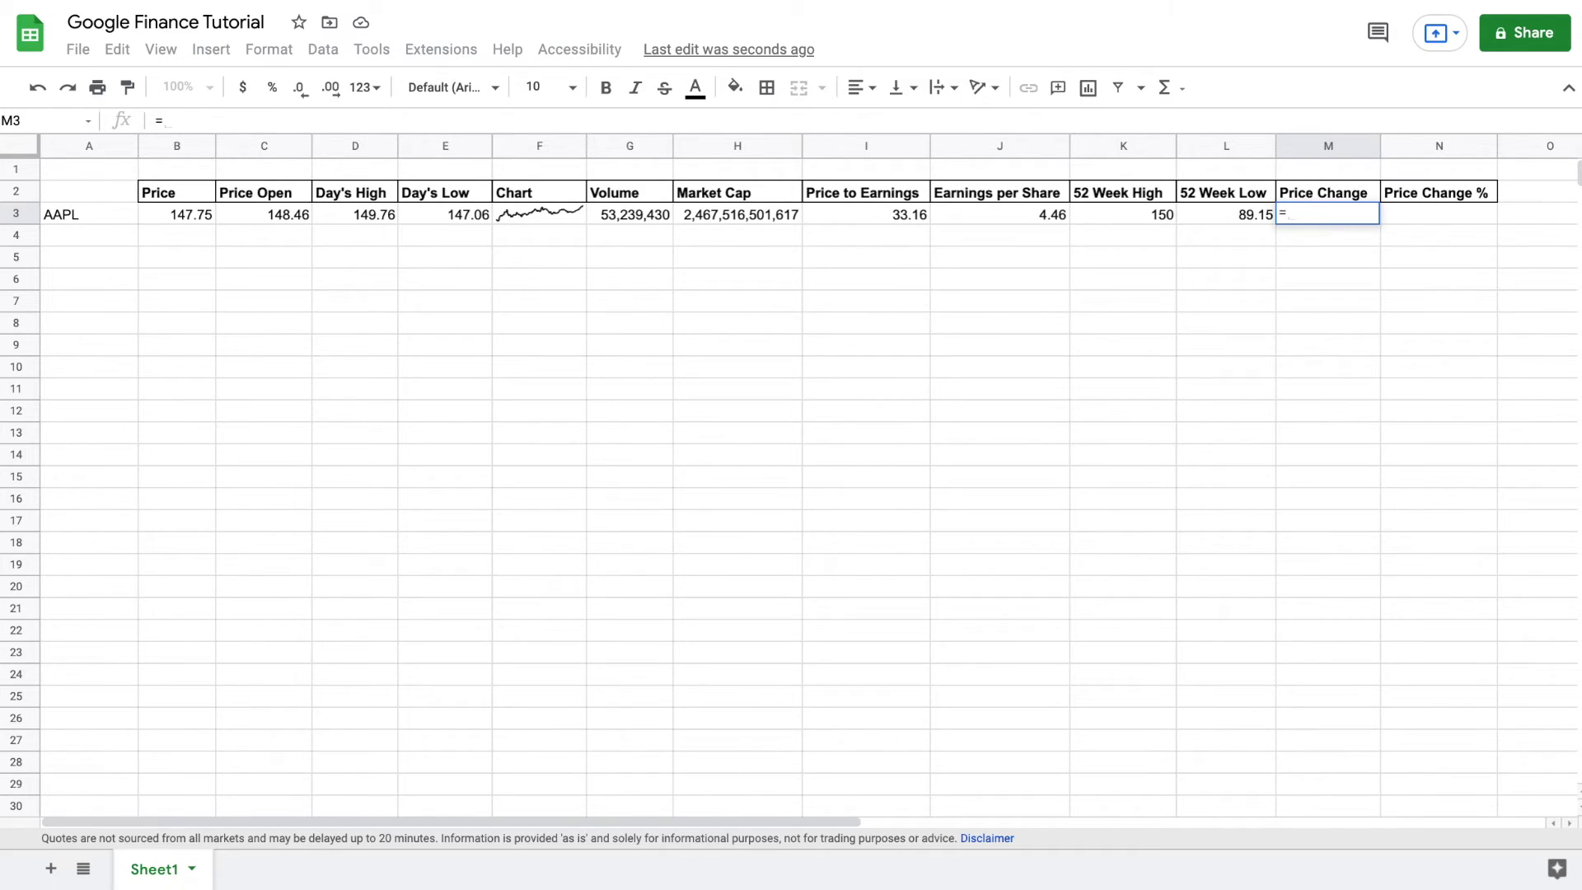
text(goo)
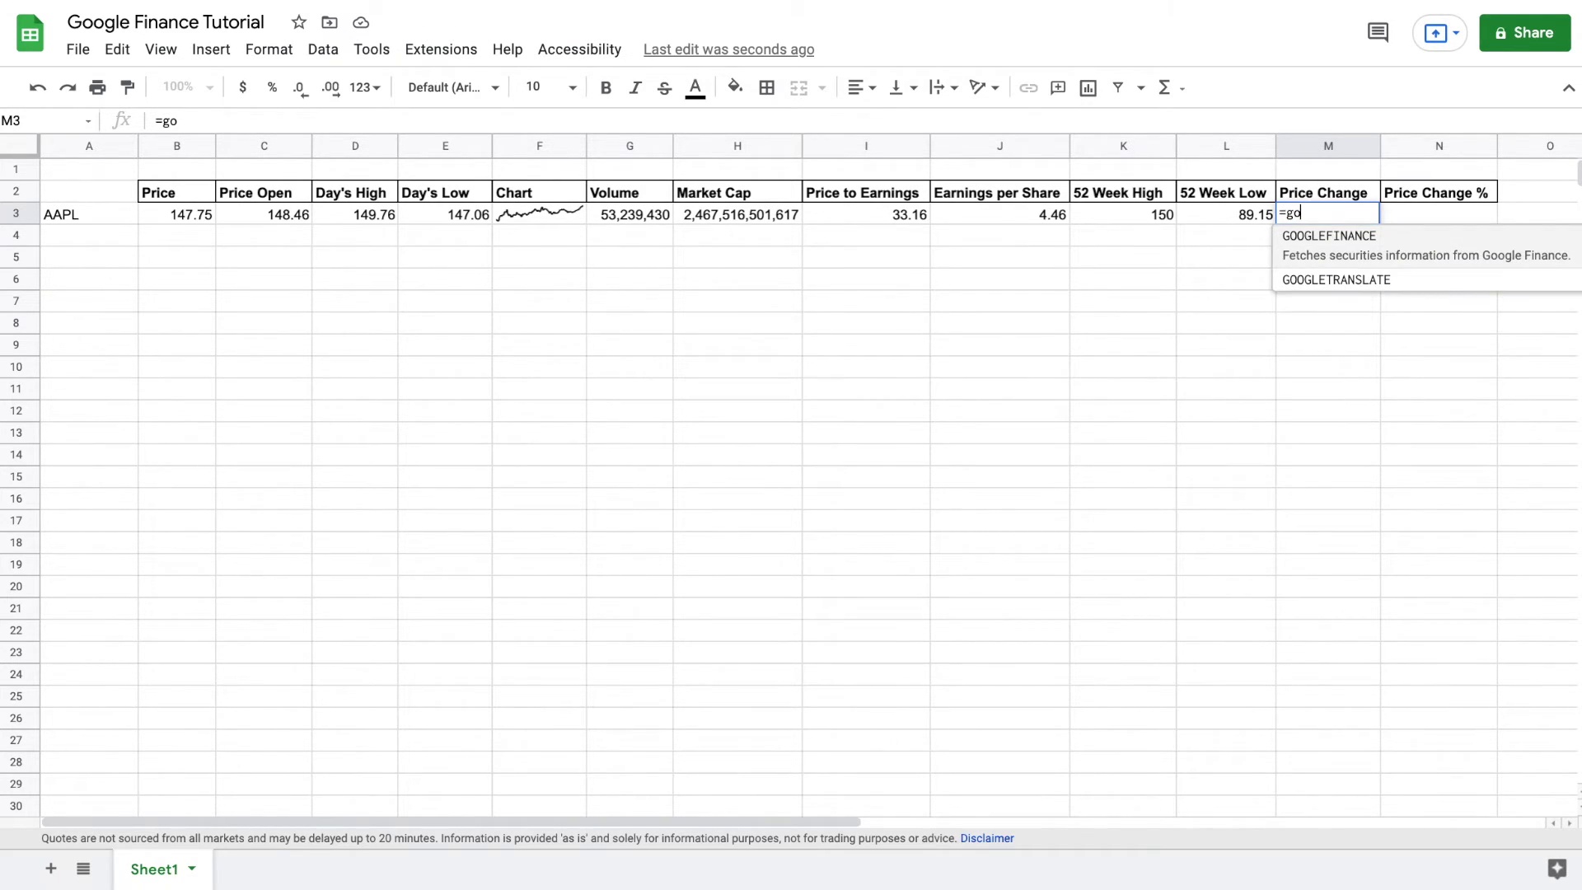
click(1373, 239)
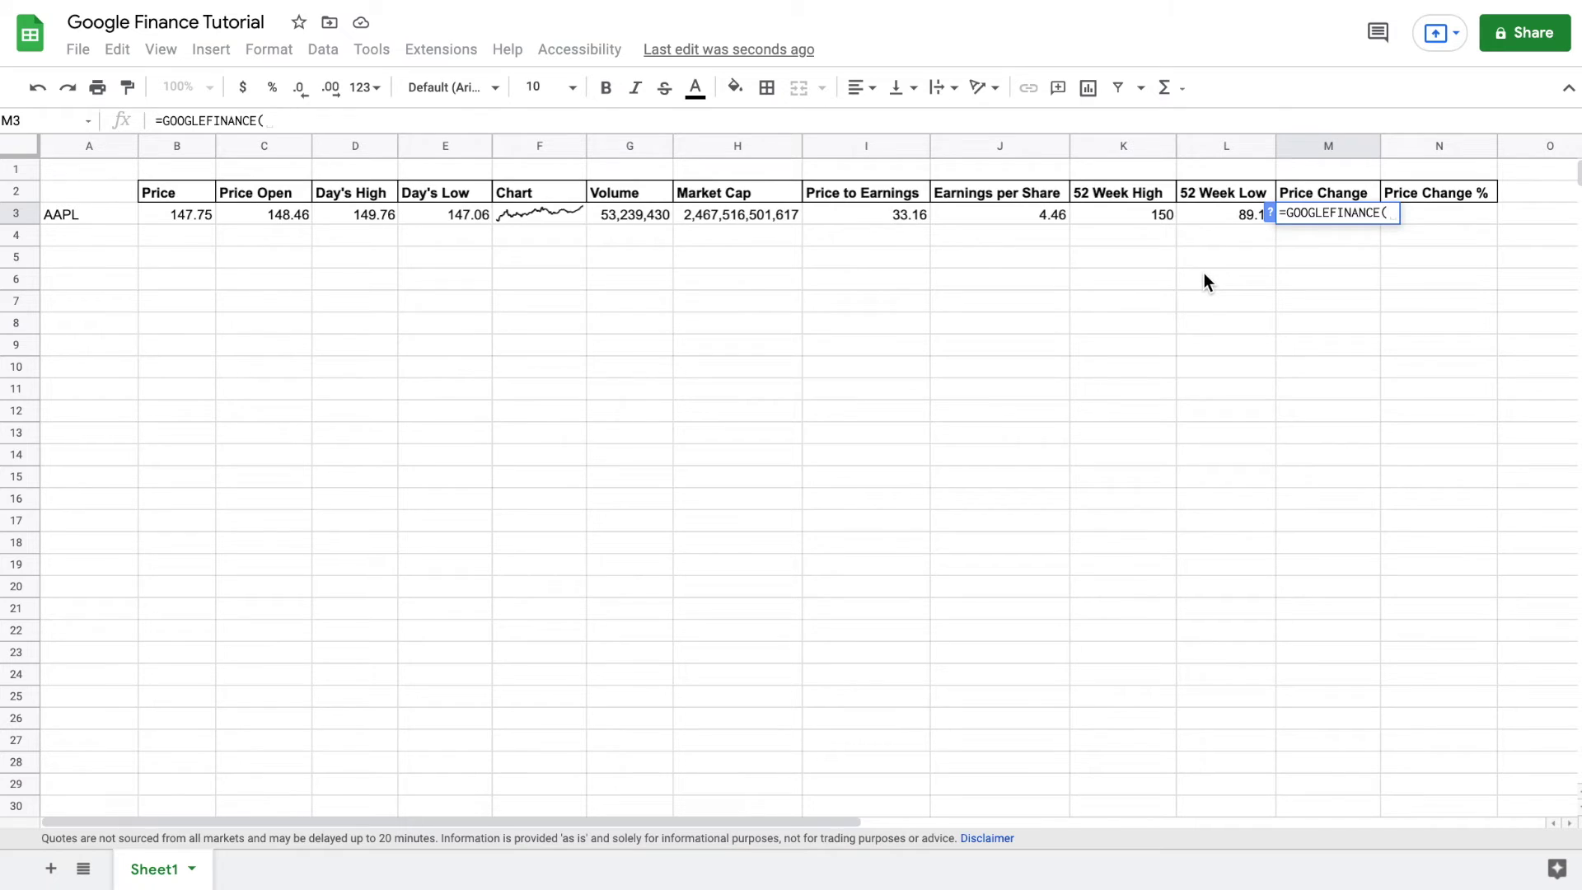
text(A3)
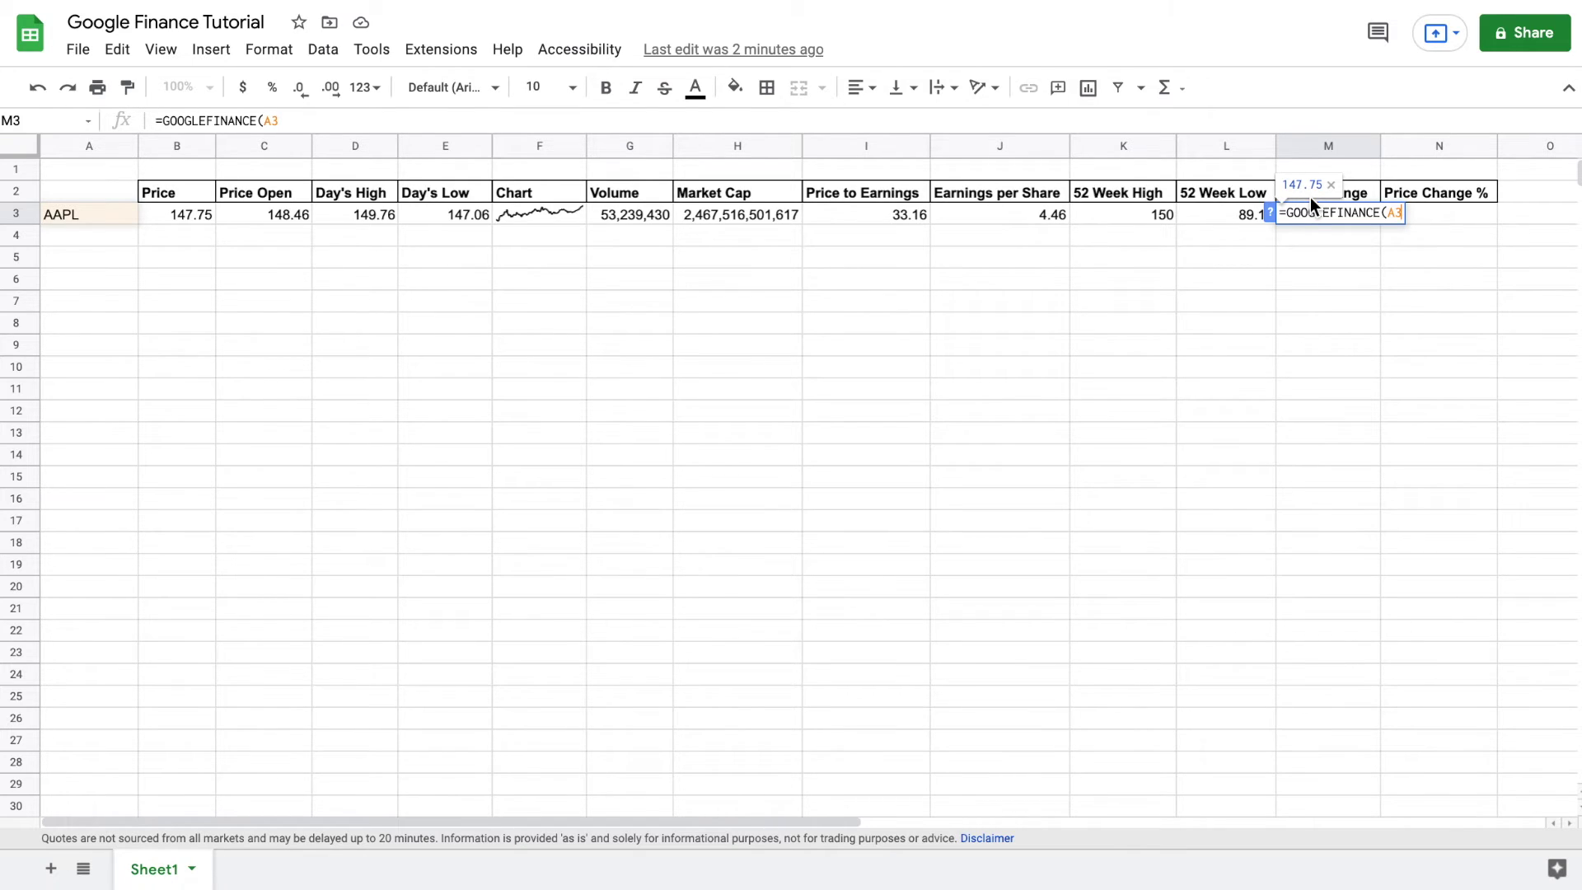
text(,")
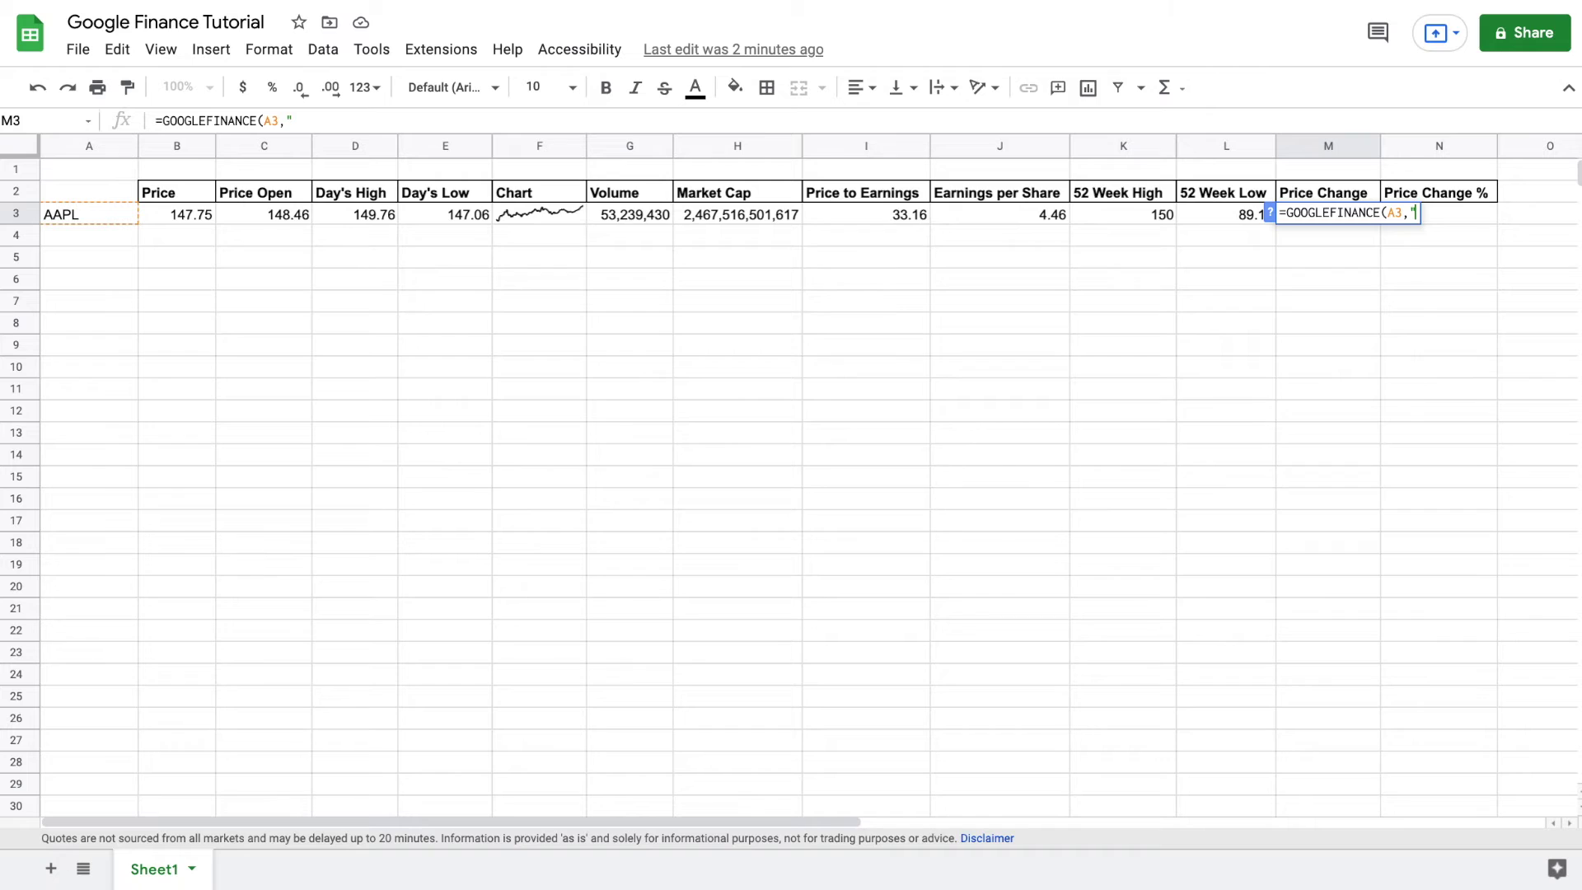
text(change)
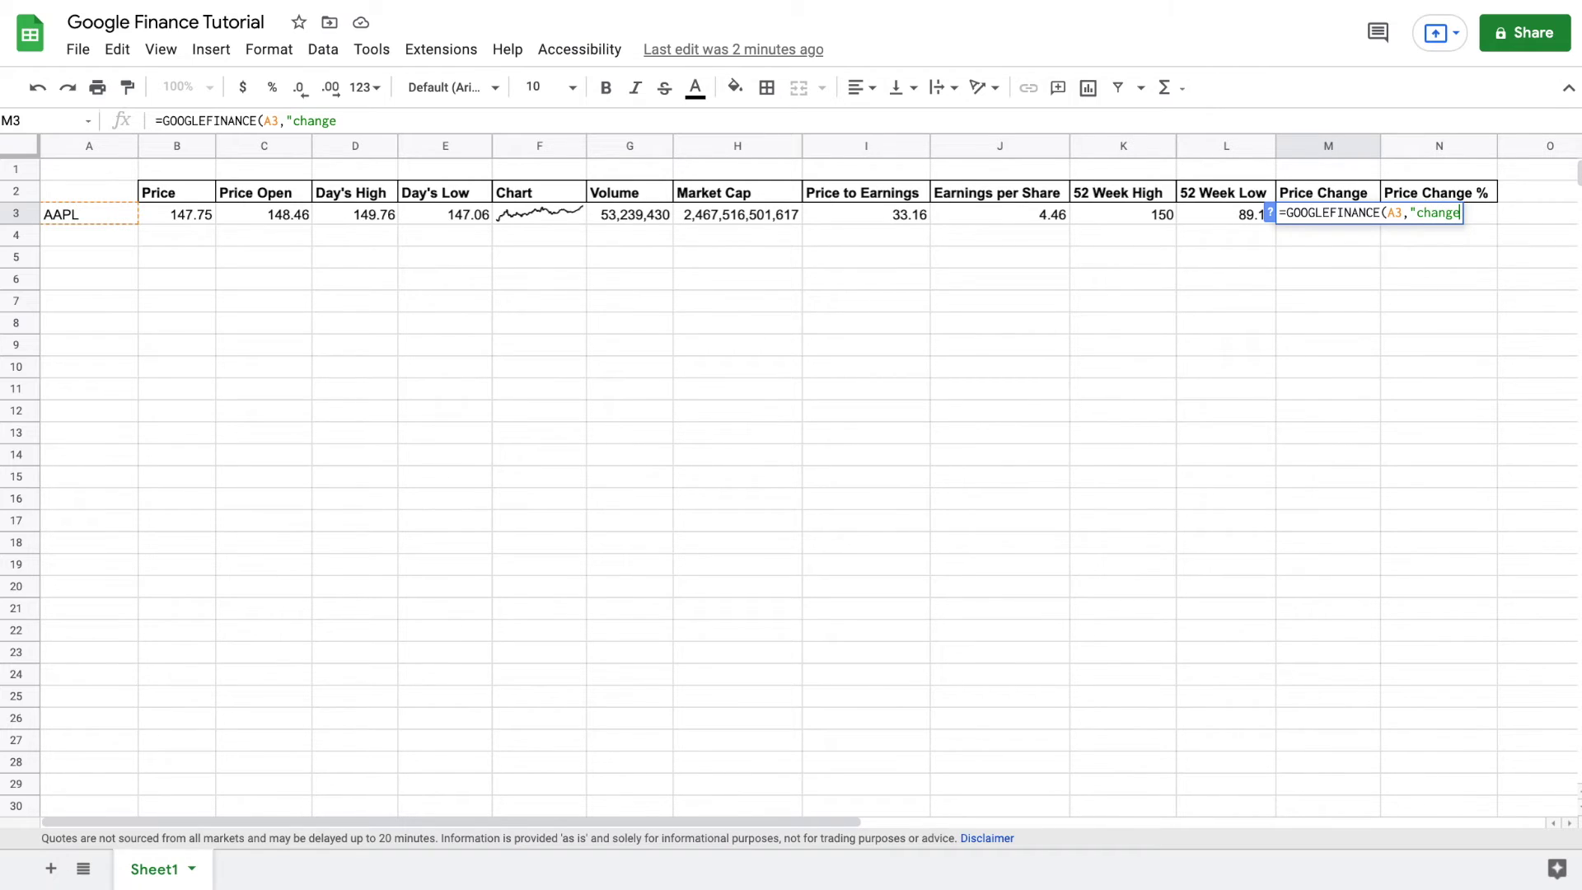
text("))
key(Return)
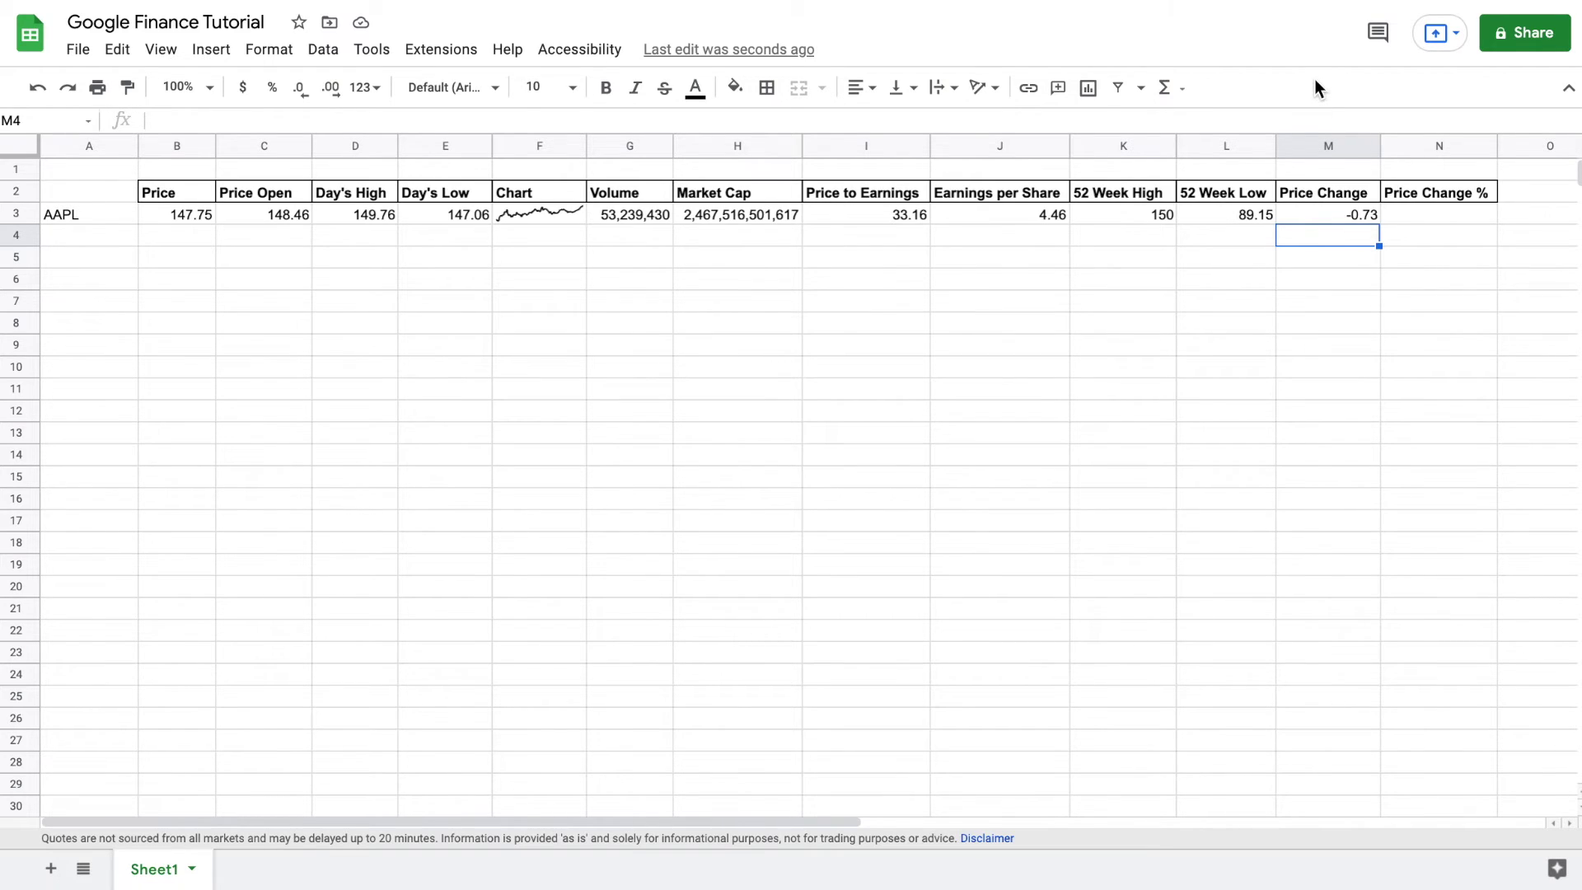
click(1439, 214)
Enter =GOOGLEFINANCE(A3,"changepct") in N3 and format the cell as a percentage
text(=go)
click(1452, 249)
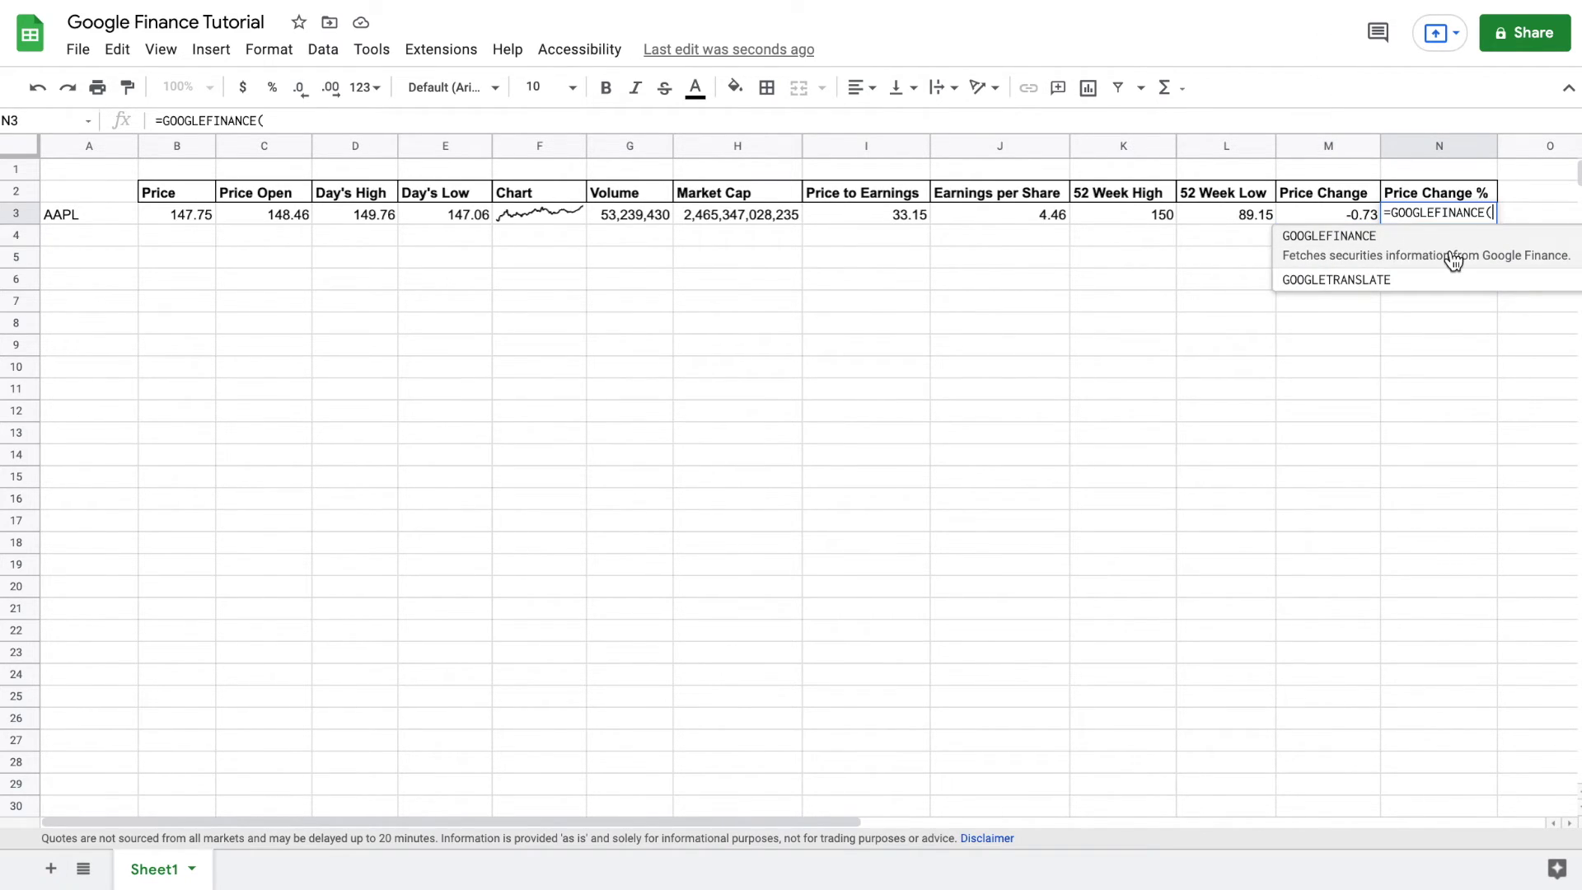
text(A3)
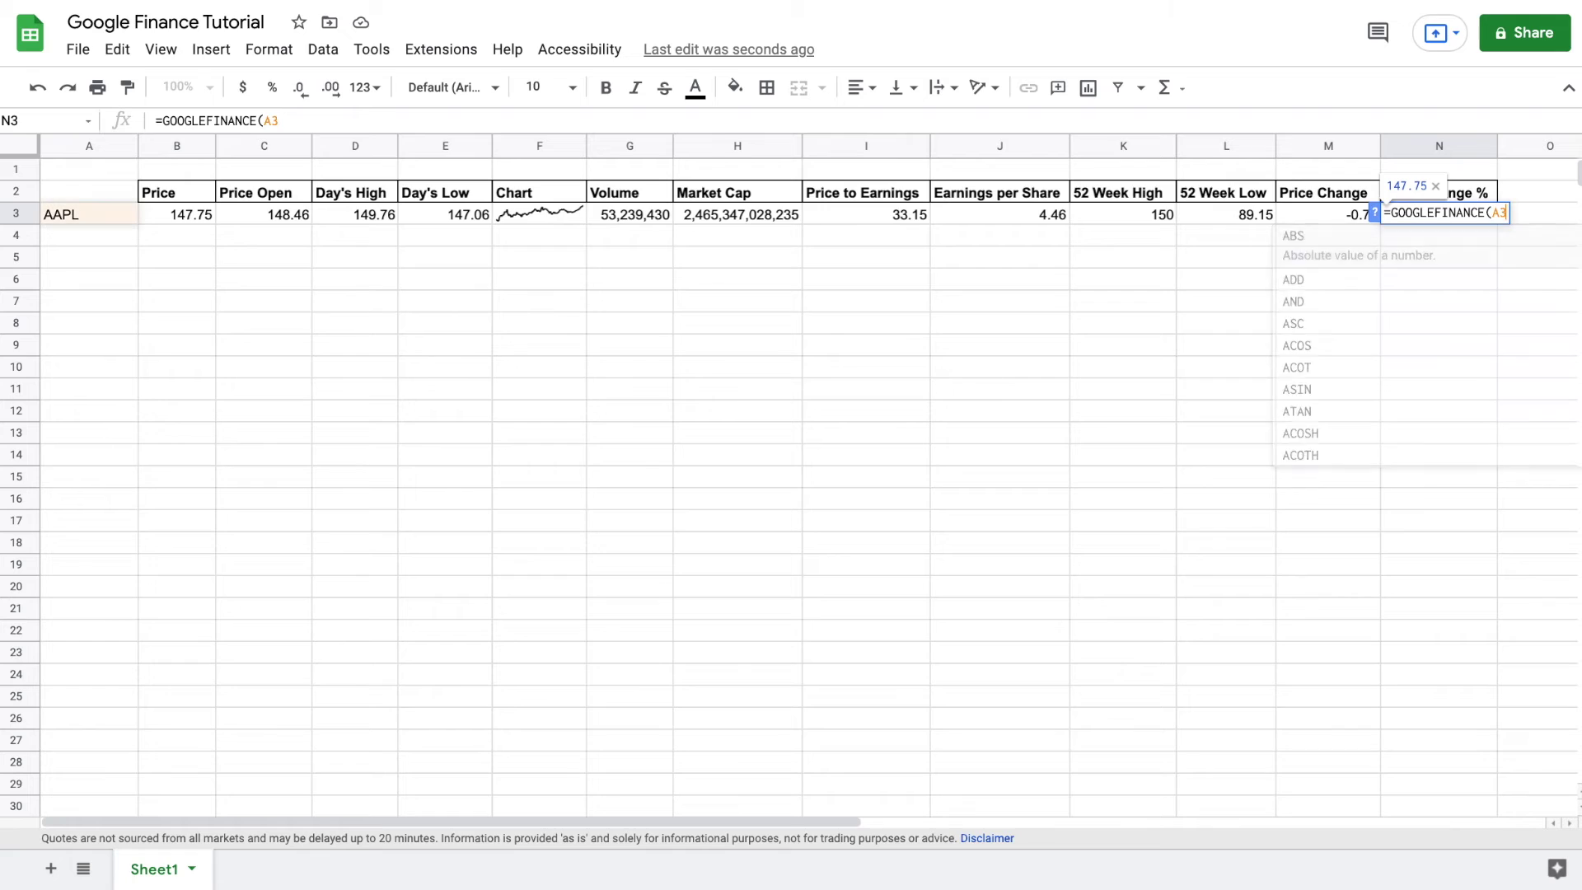
text(,"changepct)
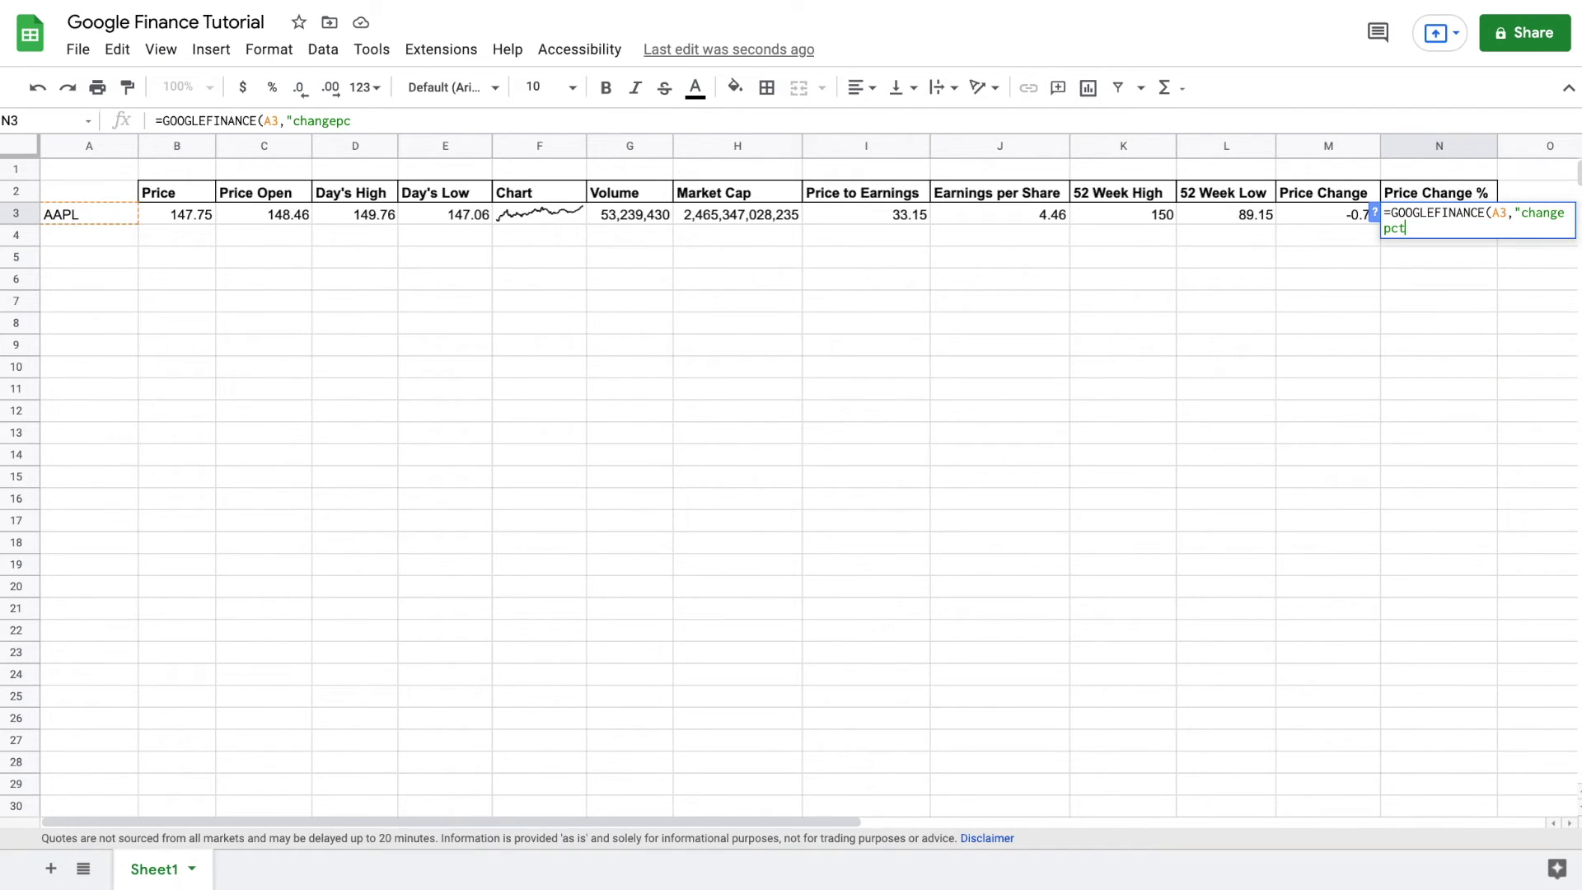
text("))
key(Return)
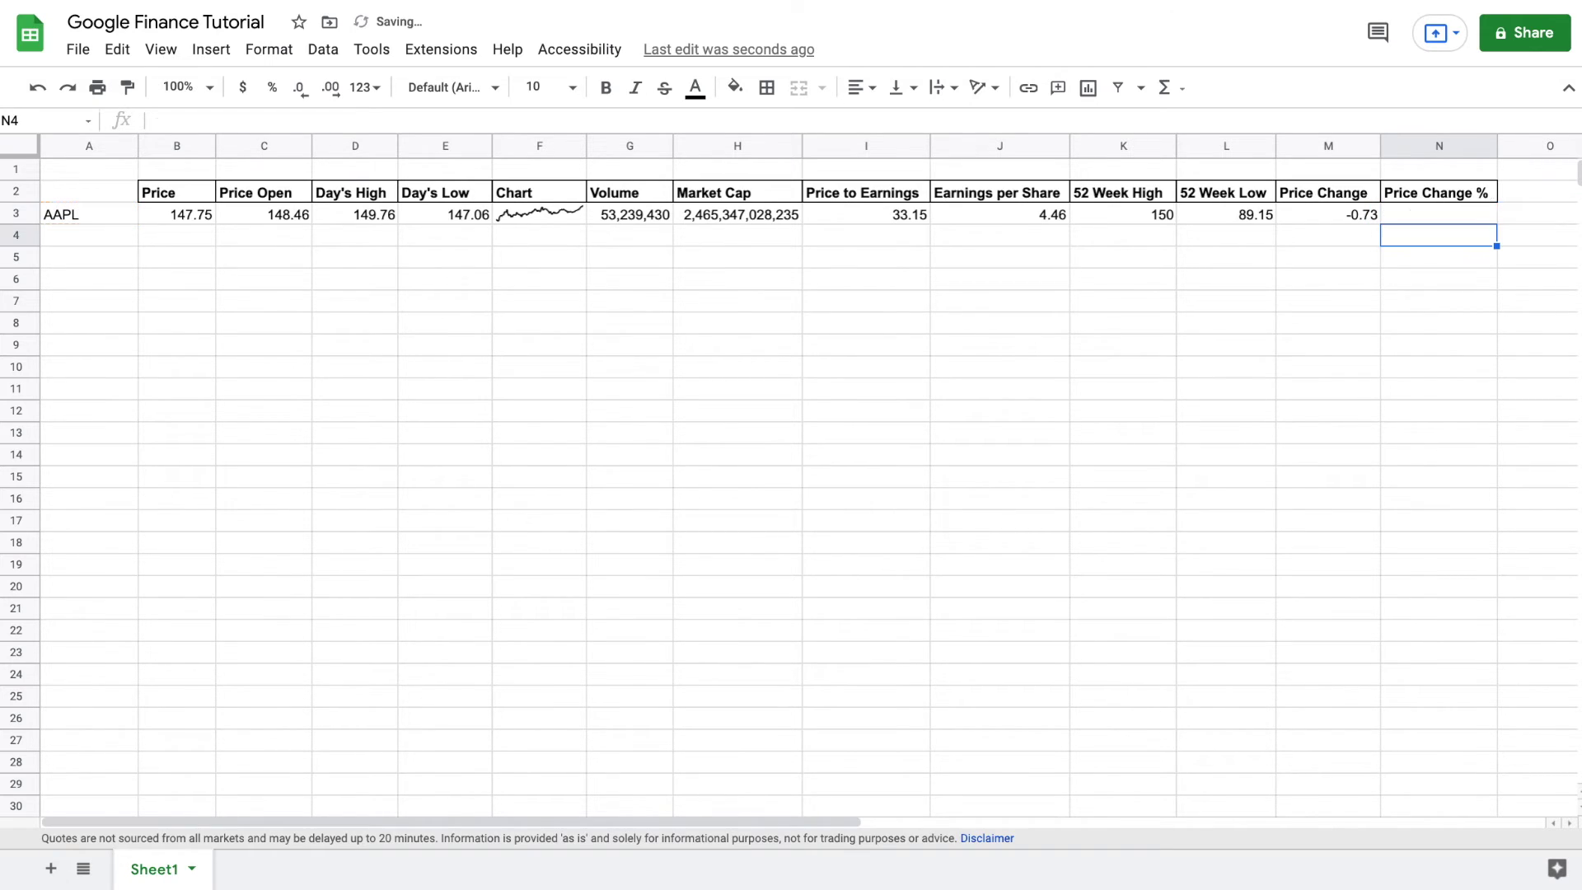
click(1462, 215)
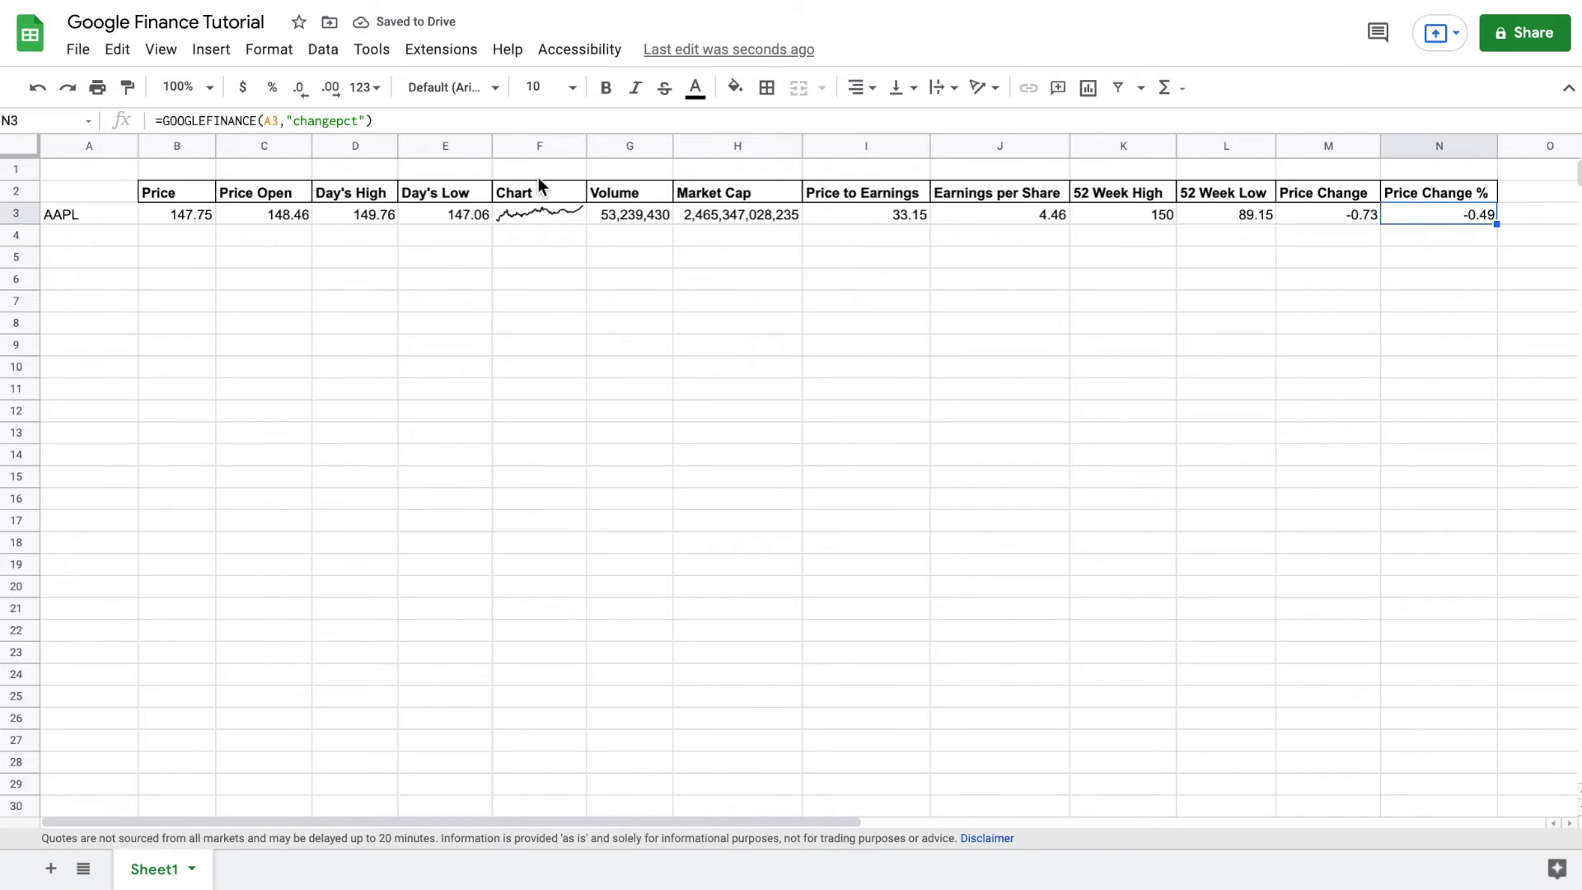
click(271, 87)
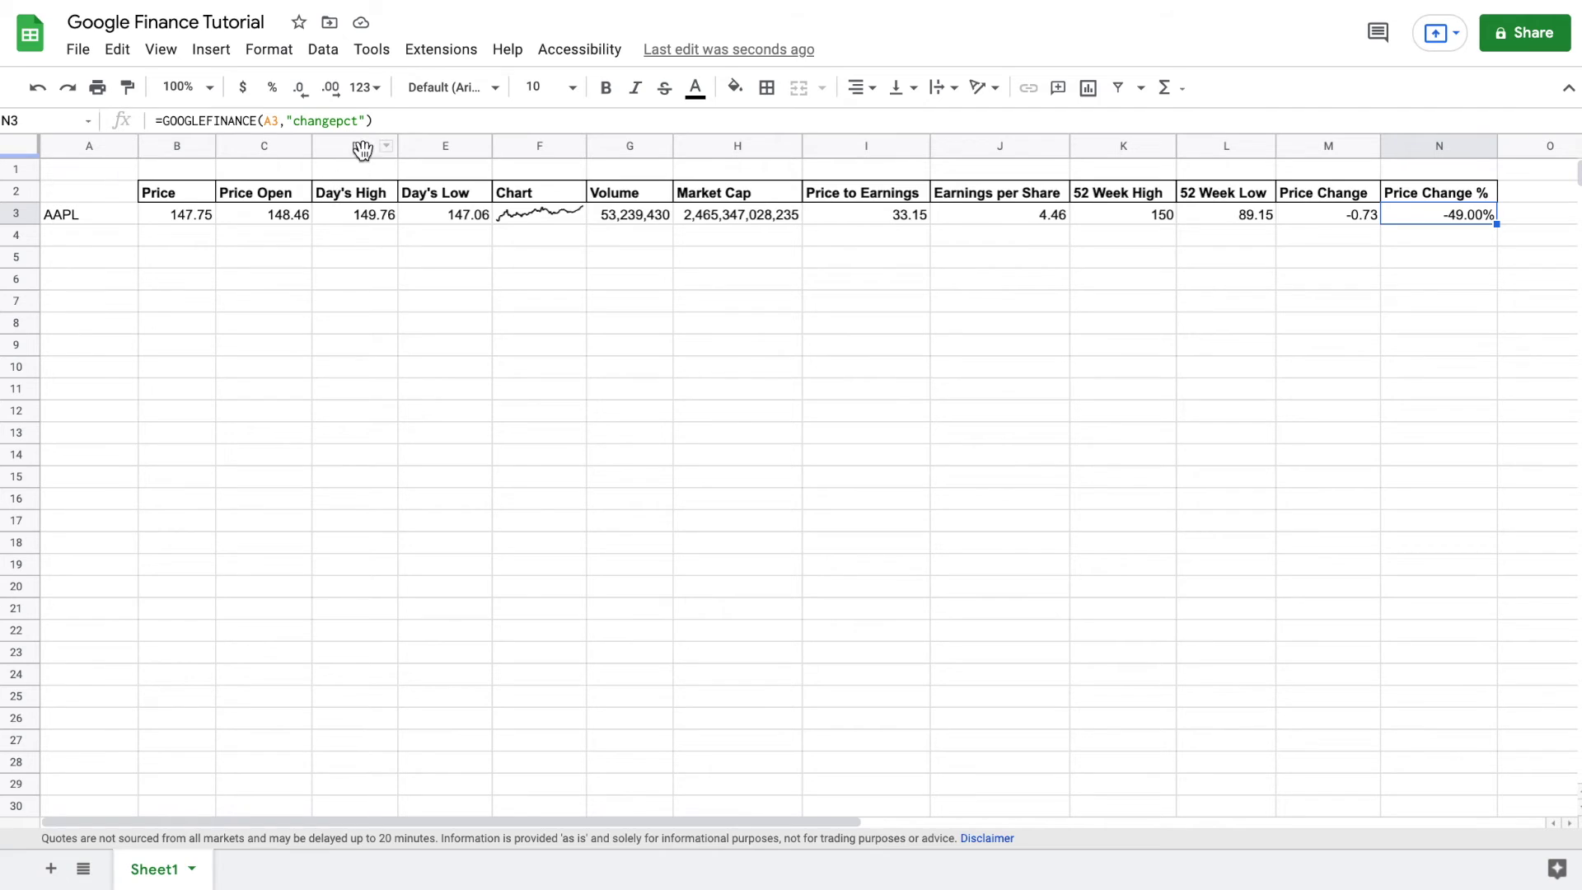
Append /100 to N3's changepct formula so AAPL's change shows -0.74%
click(392, 120)
text(/)
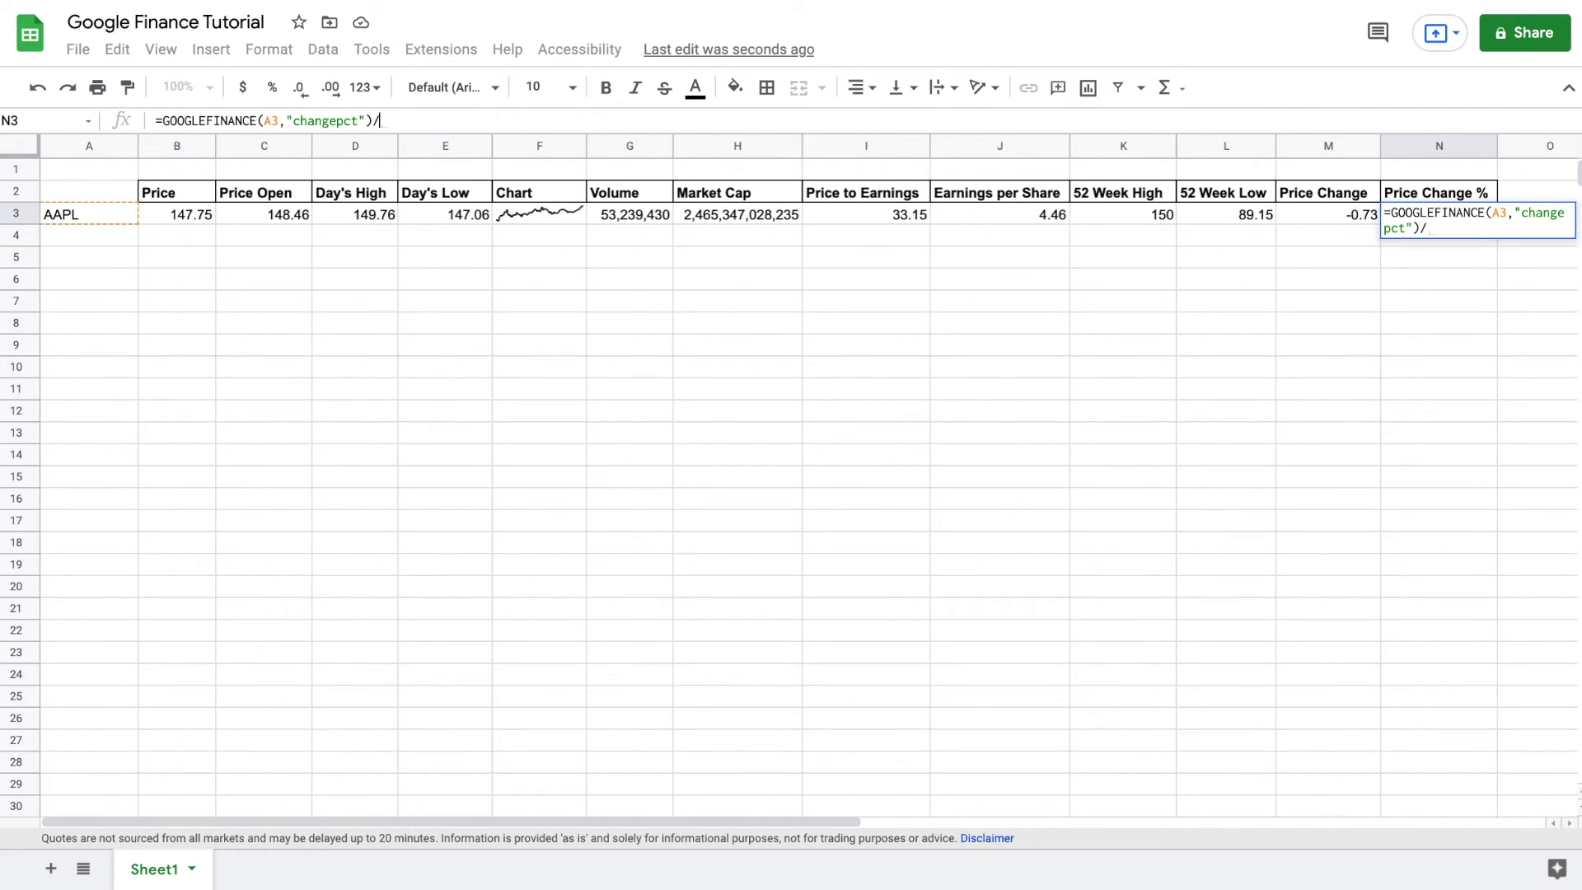
text(100)
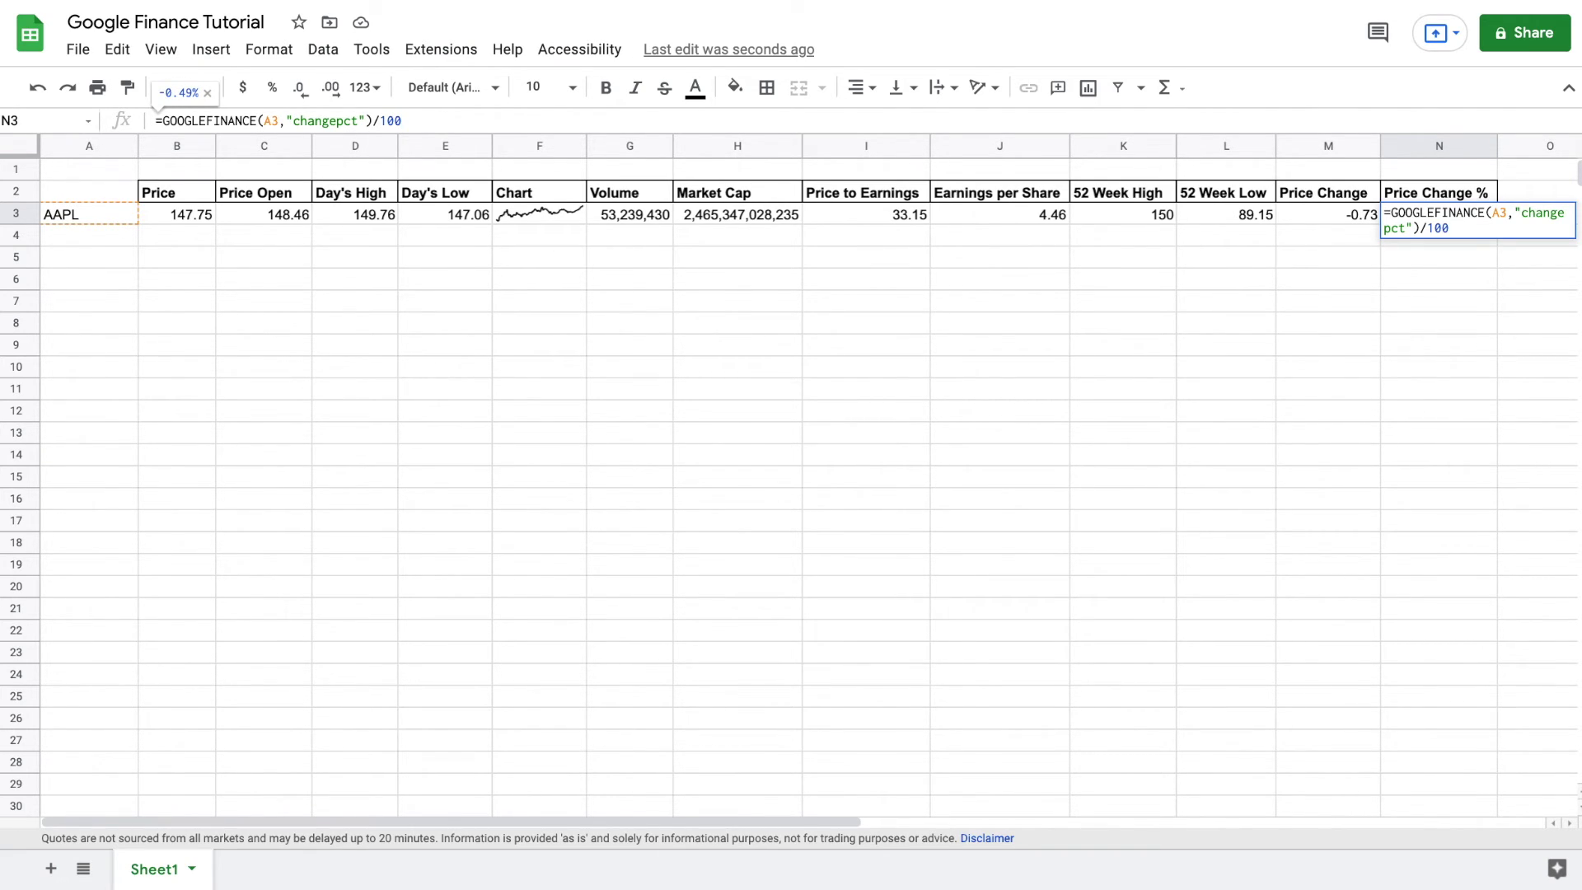
key(Return)
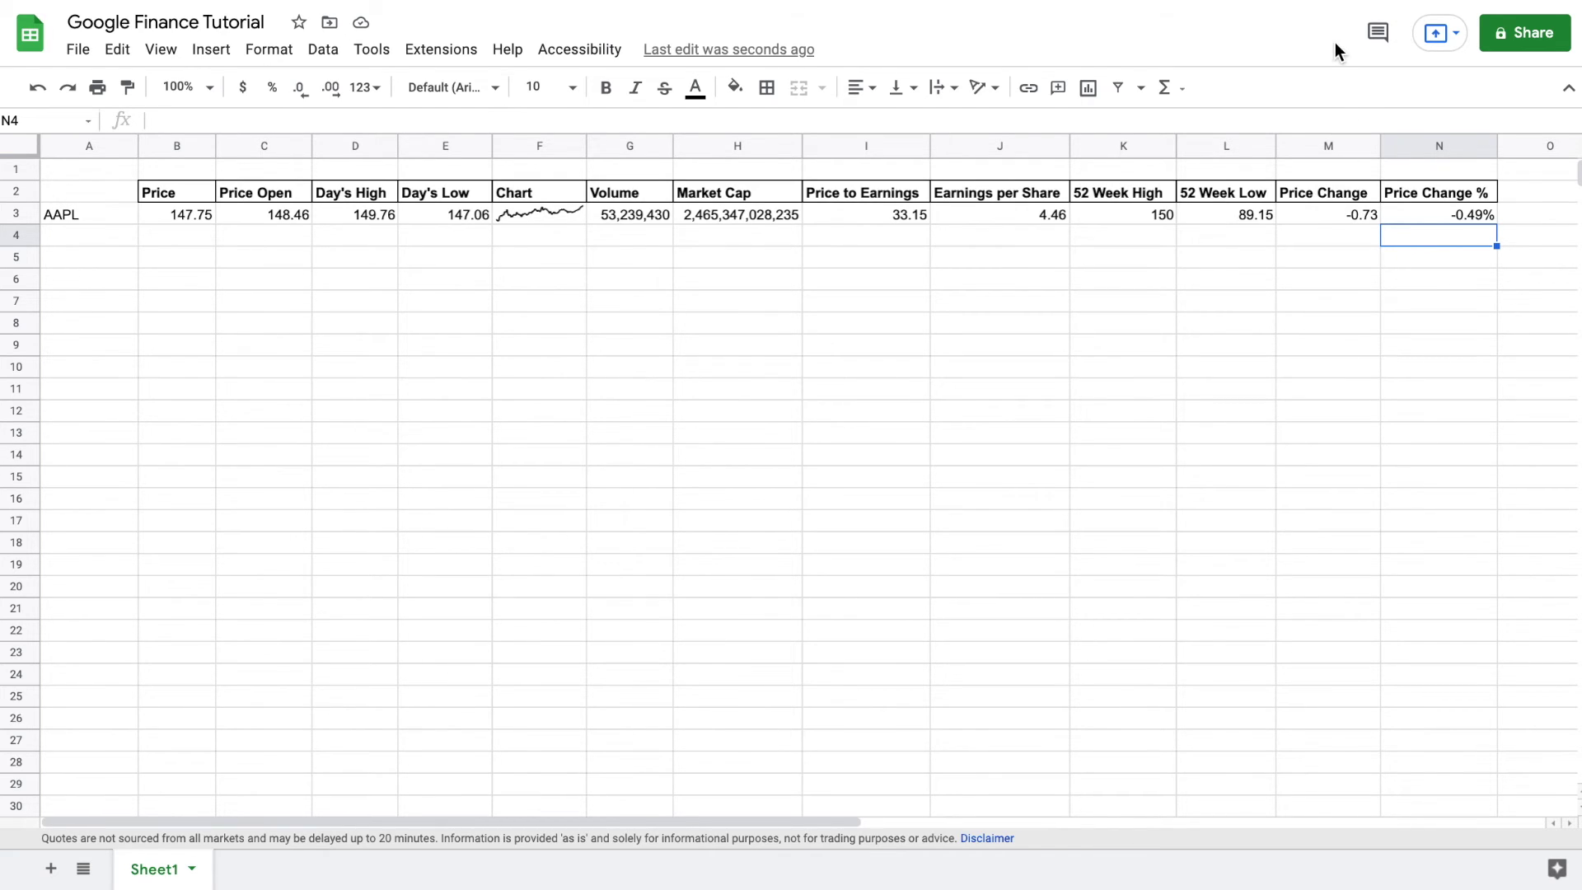
click(81, 280)
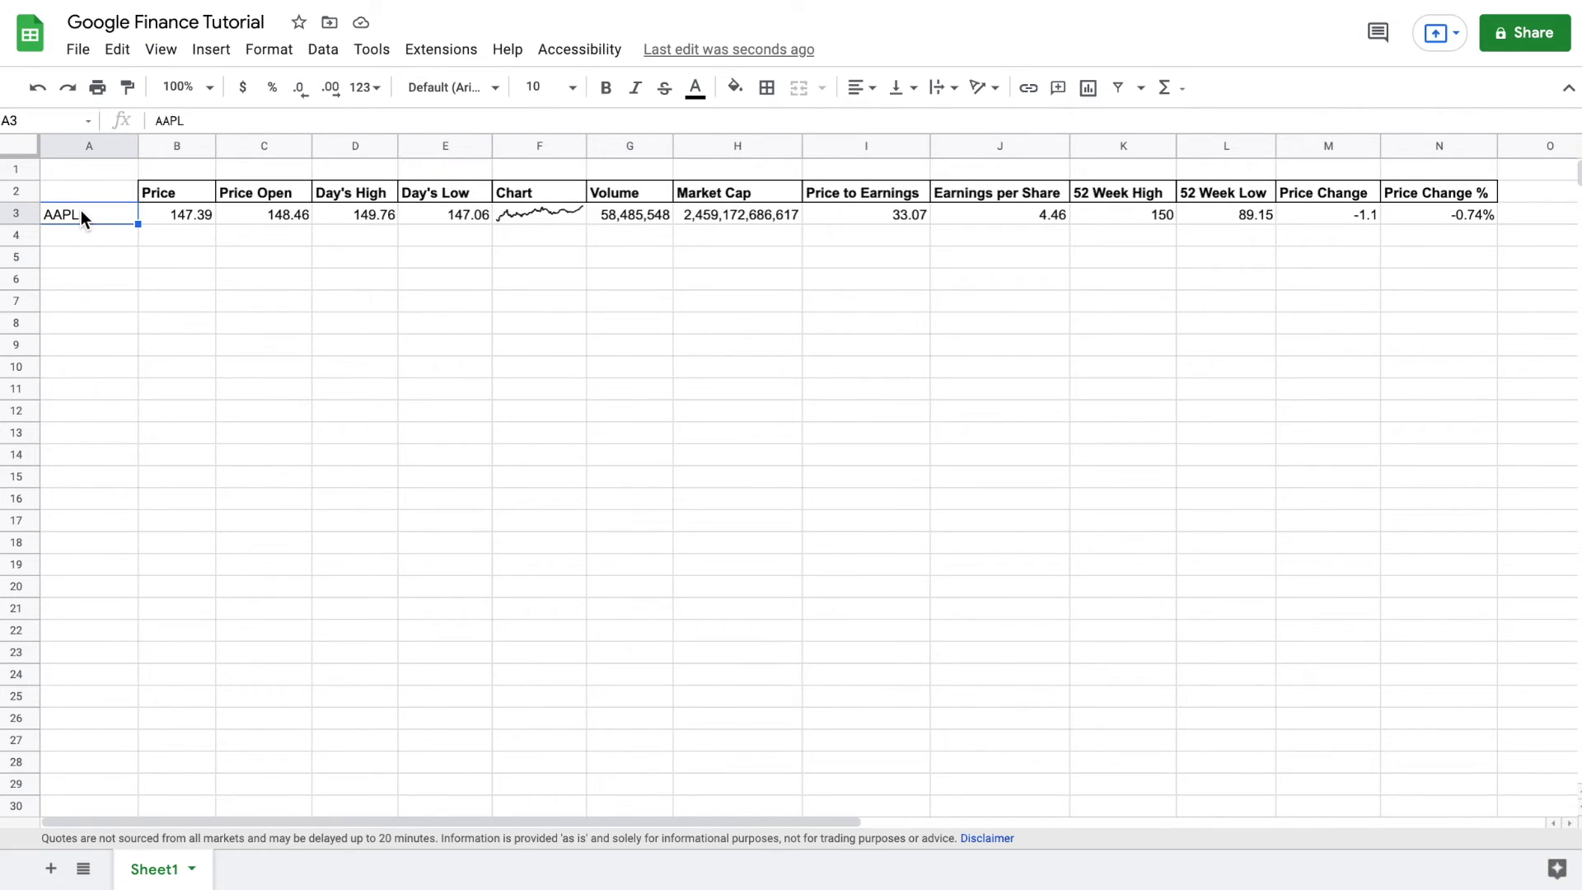
Replace the AAPL ticker in A3 with TSLA so the row's formulas update
key(Delete)
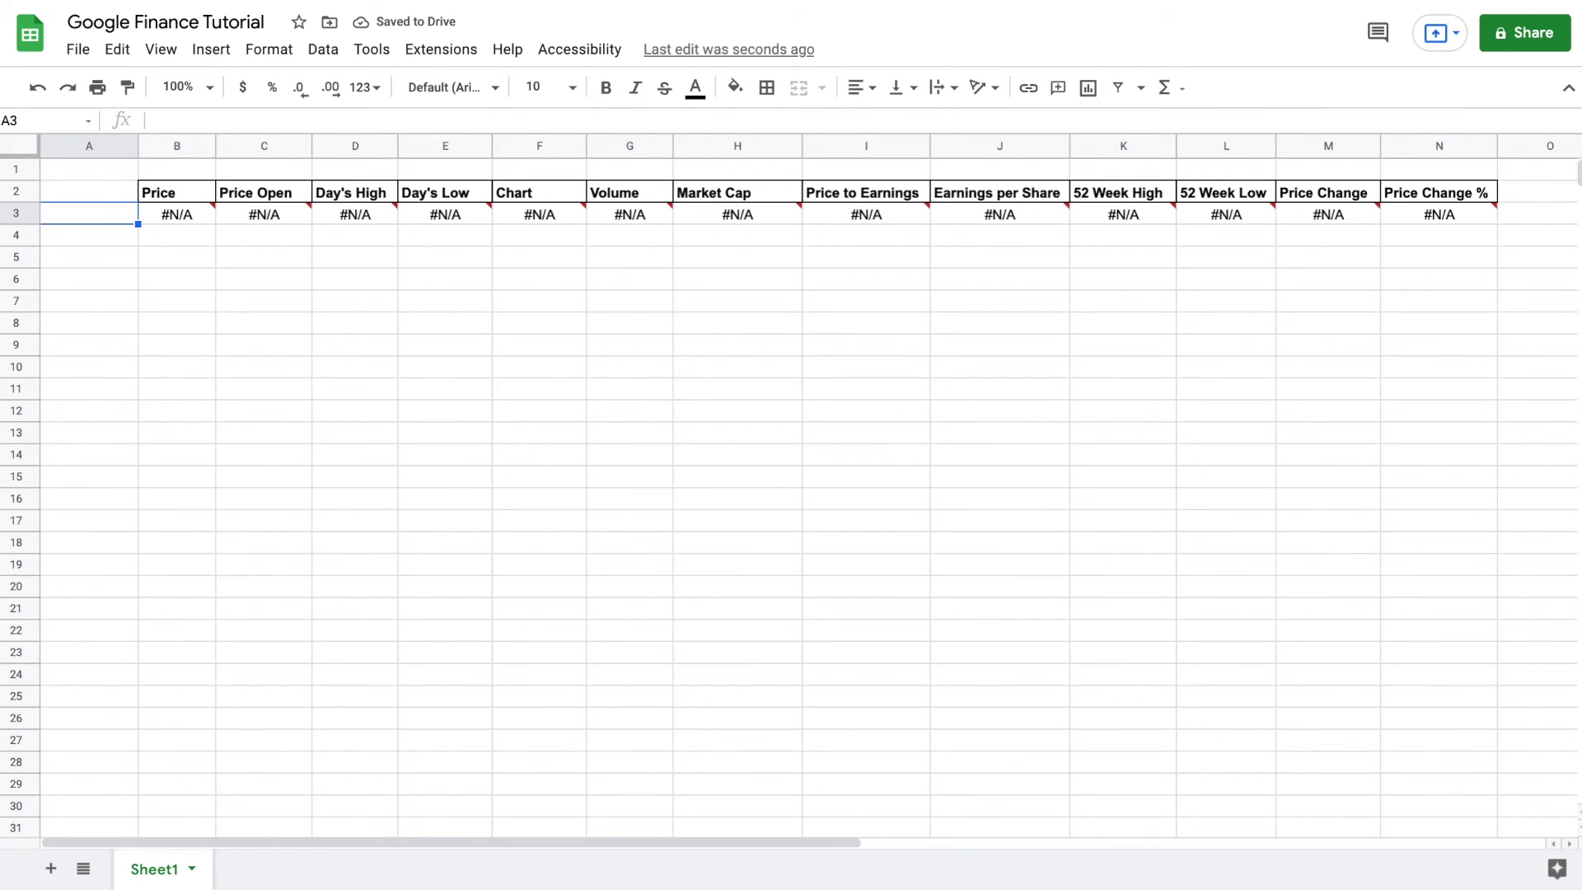
text(TSLA)
key(Return)
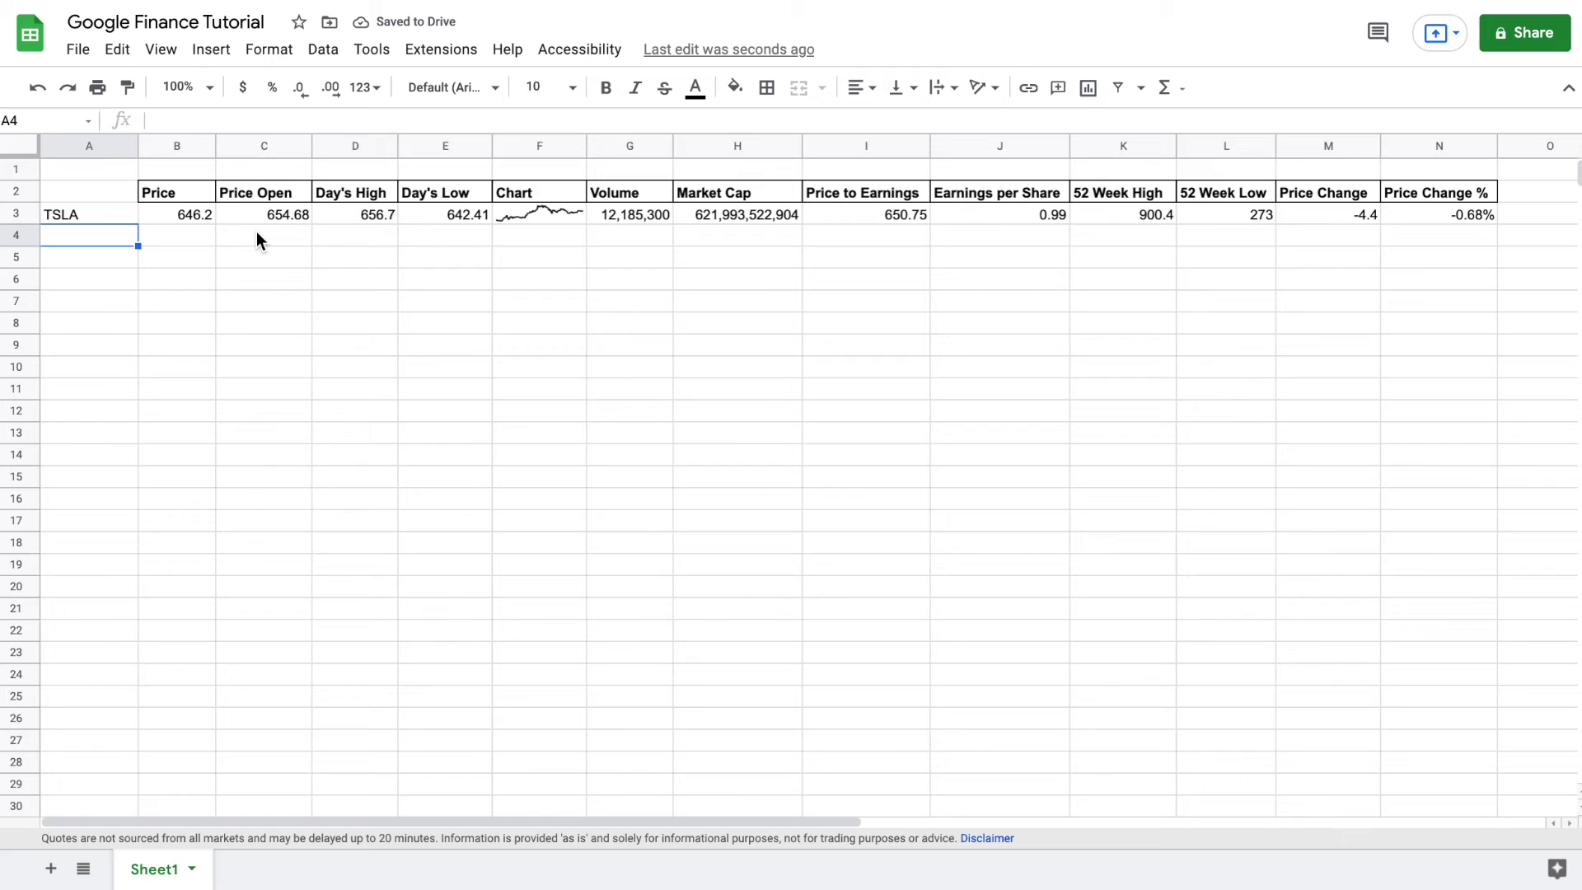
Enter AAPL as the second ticker in A4
text(AAPL)
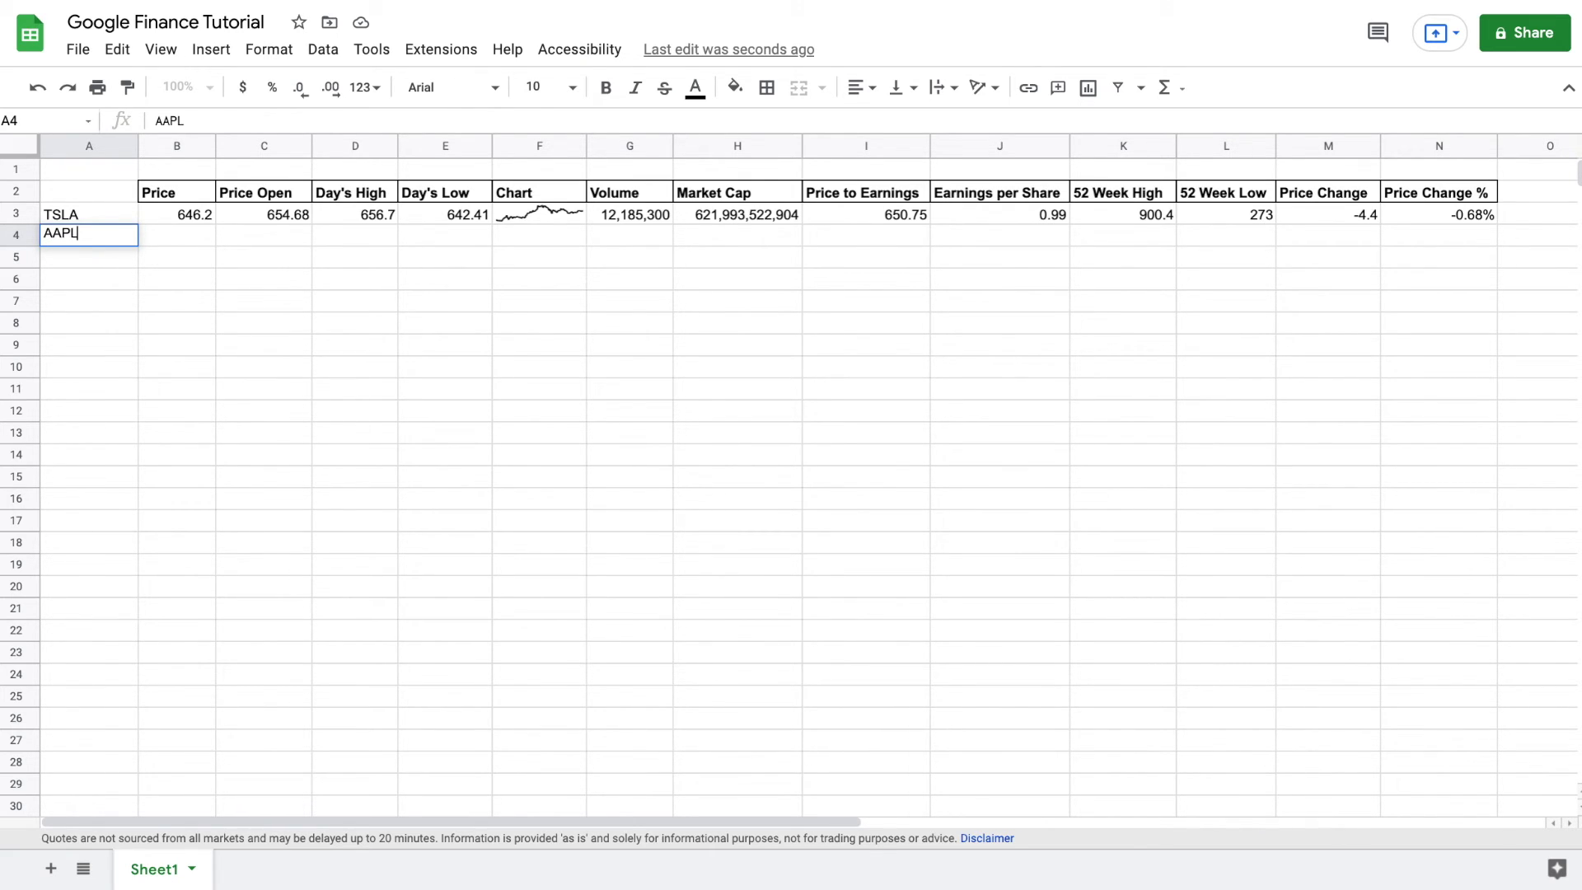
key(Return)
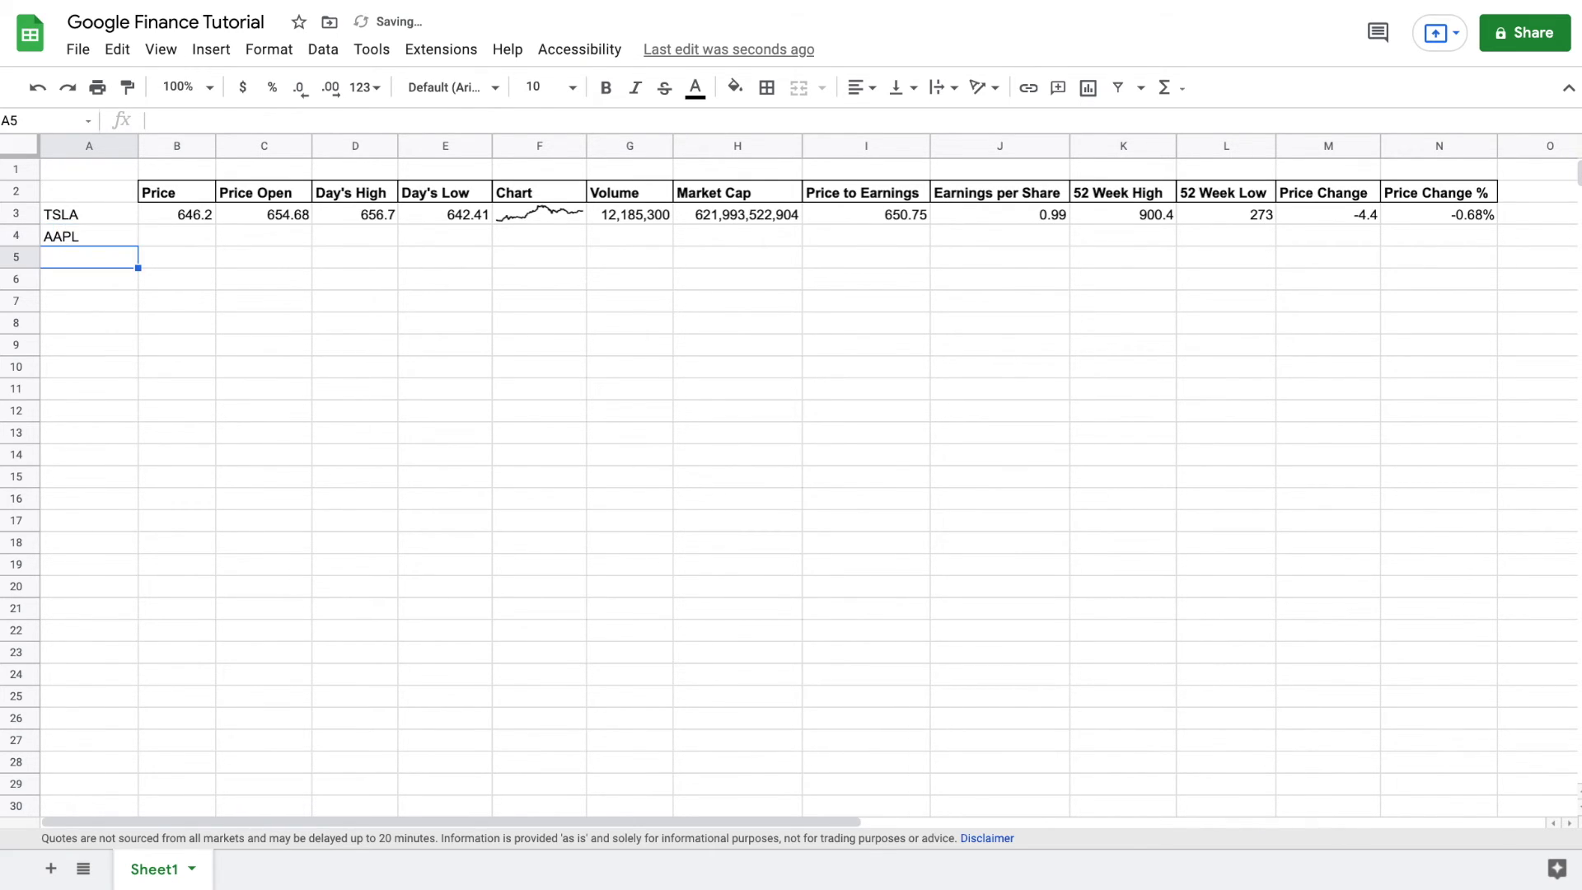
Copy the B3 price formula and F3 sparkline down to row 4 for AAPL
click(204, 211)
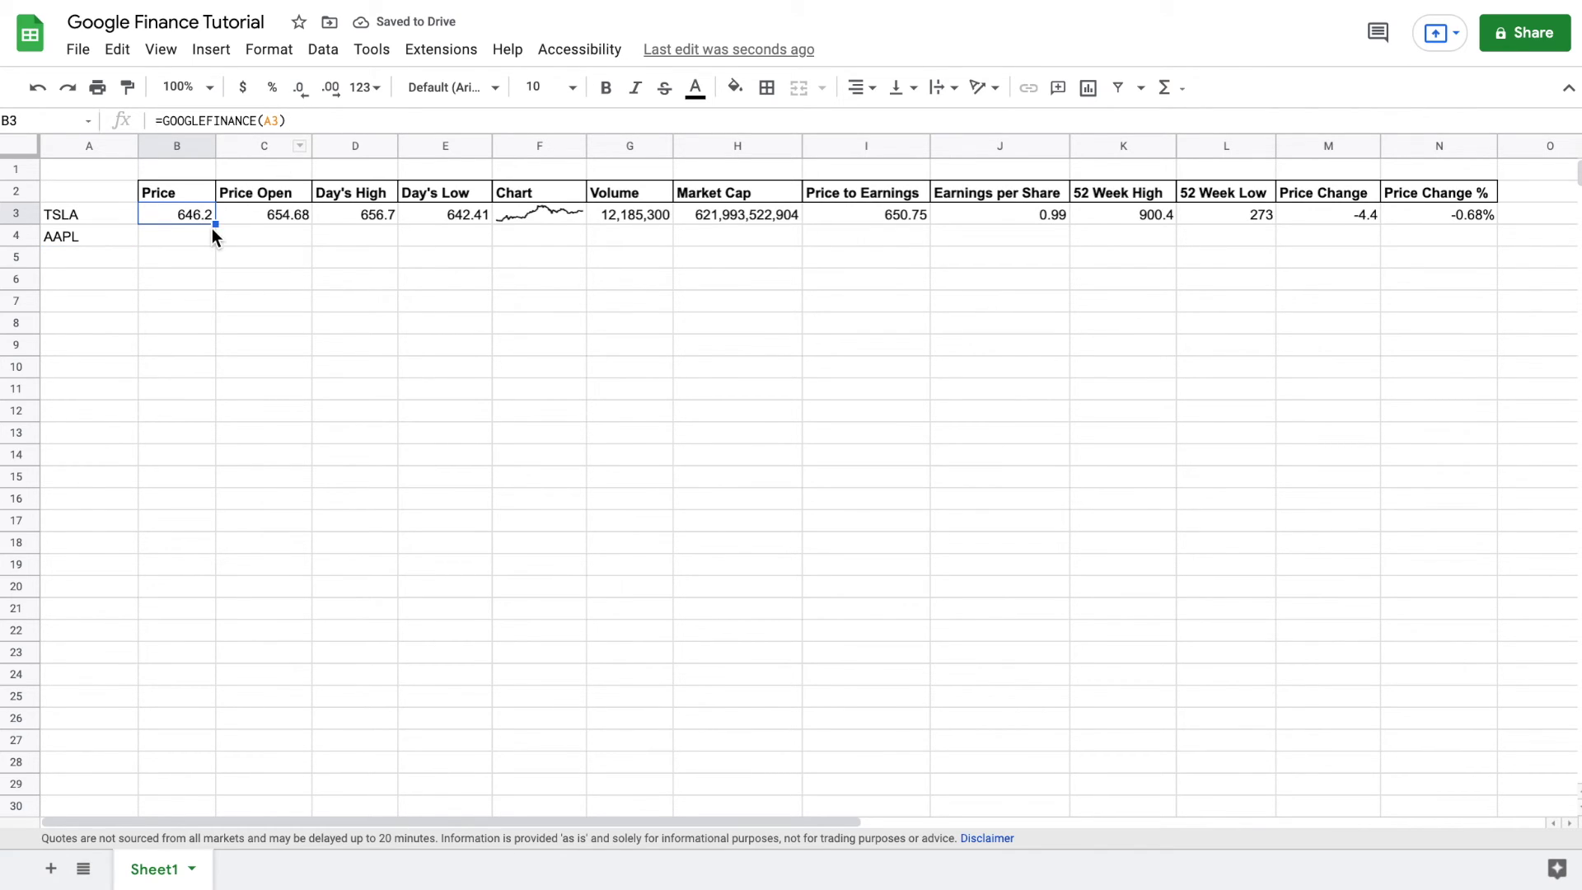
drag(214, 224, 215, 239)
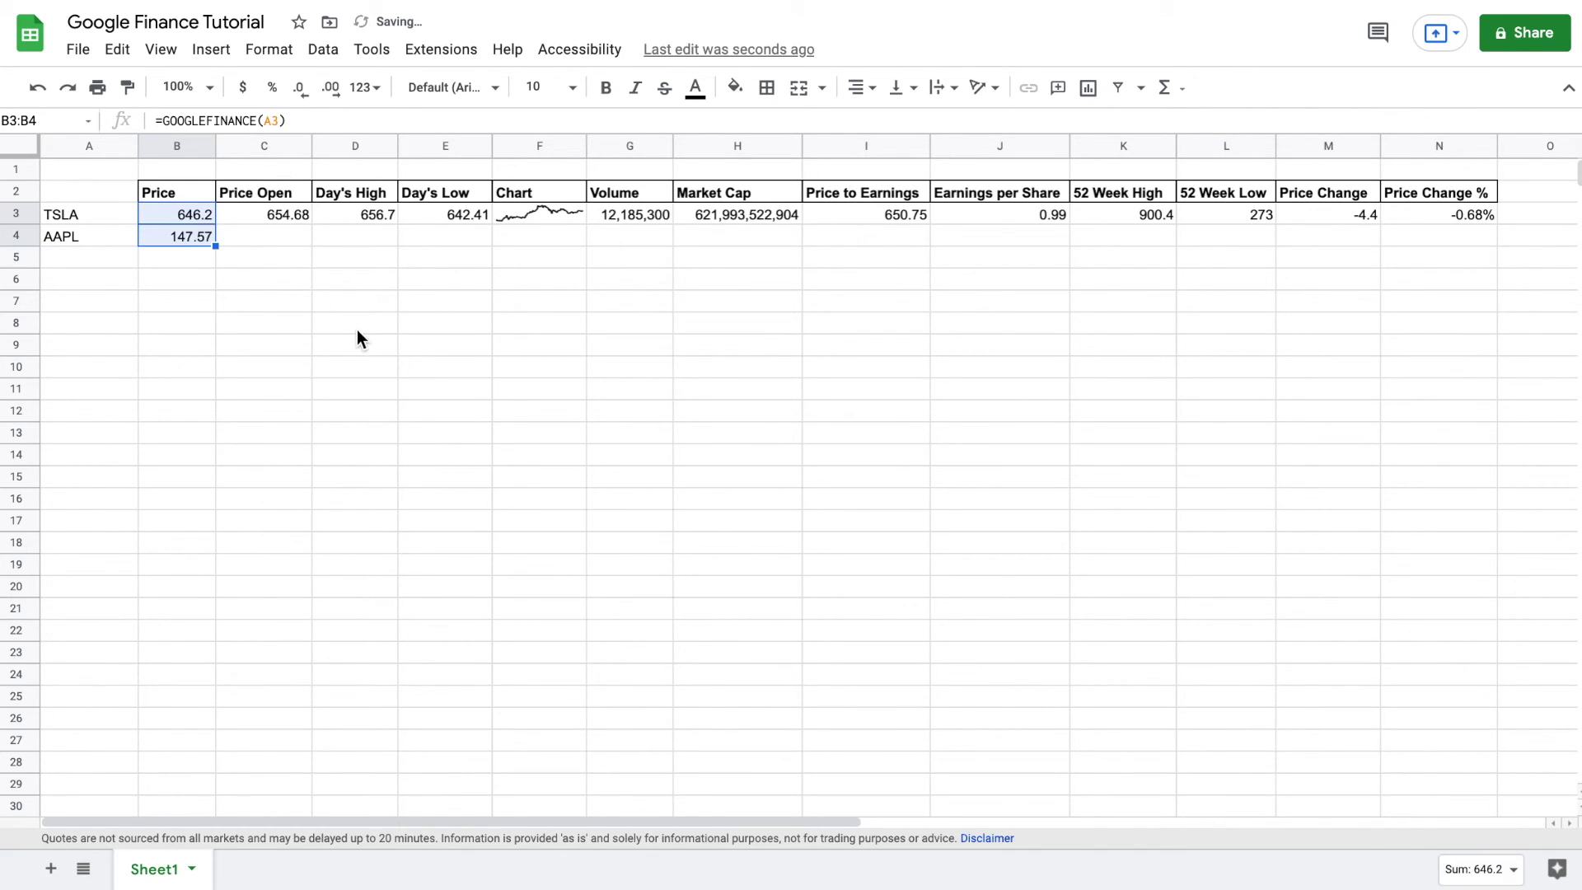
click(570, 216)
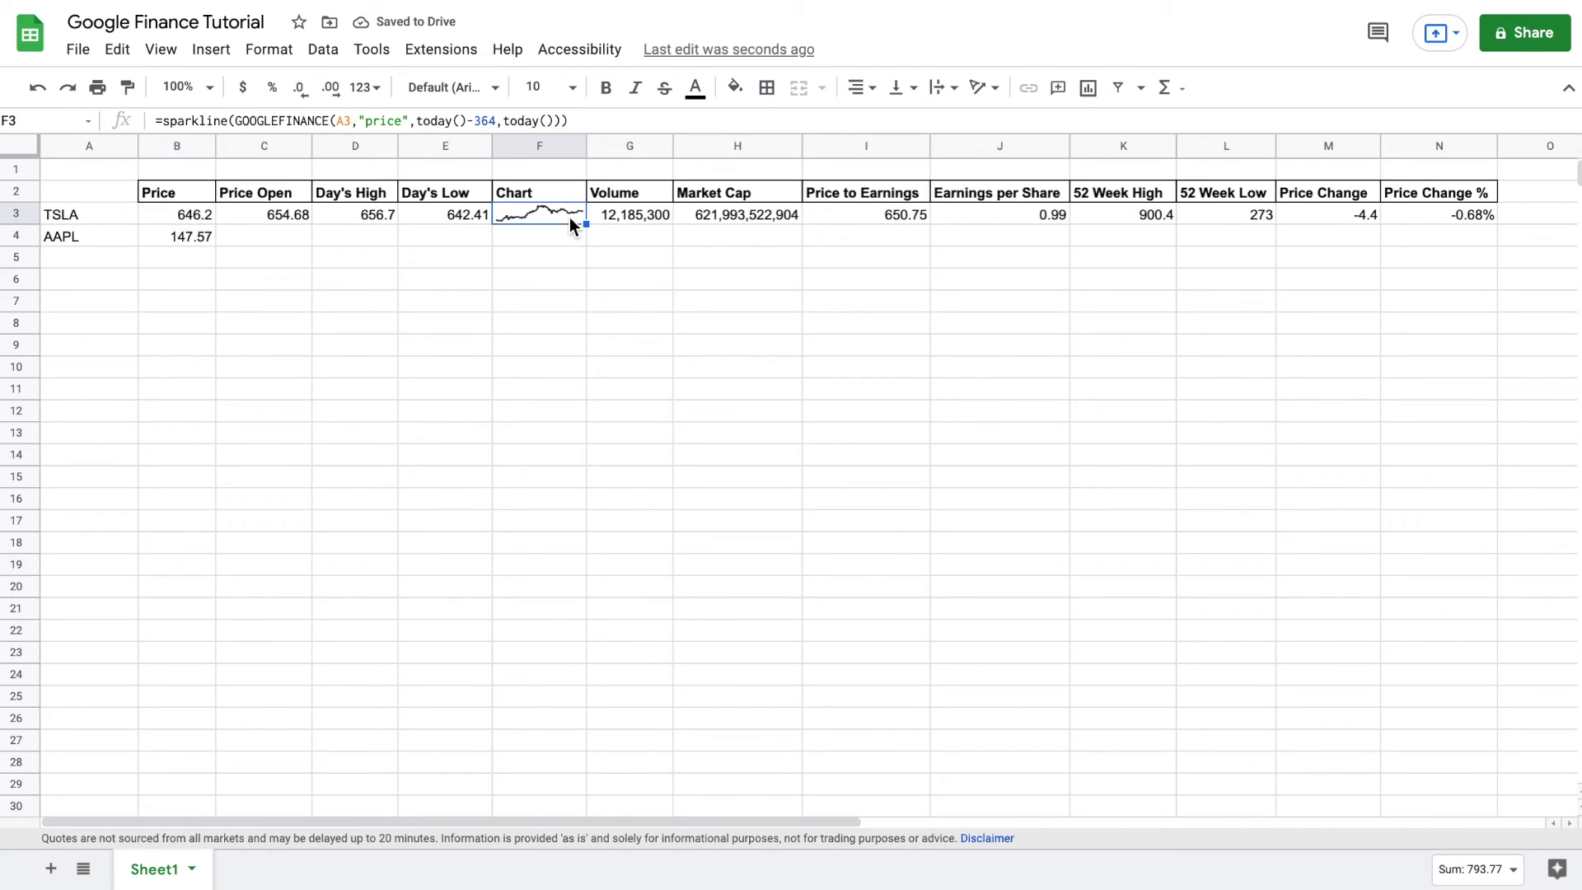
drag(584, 224, 584, 238)
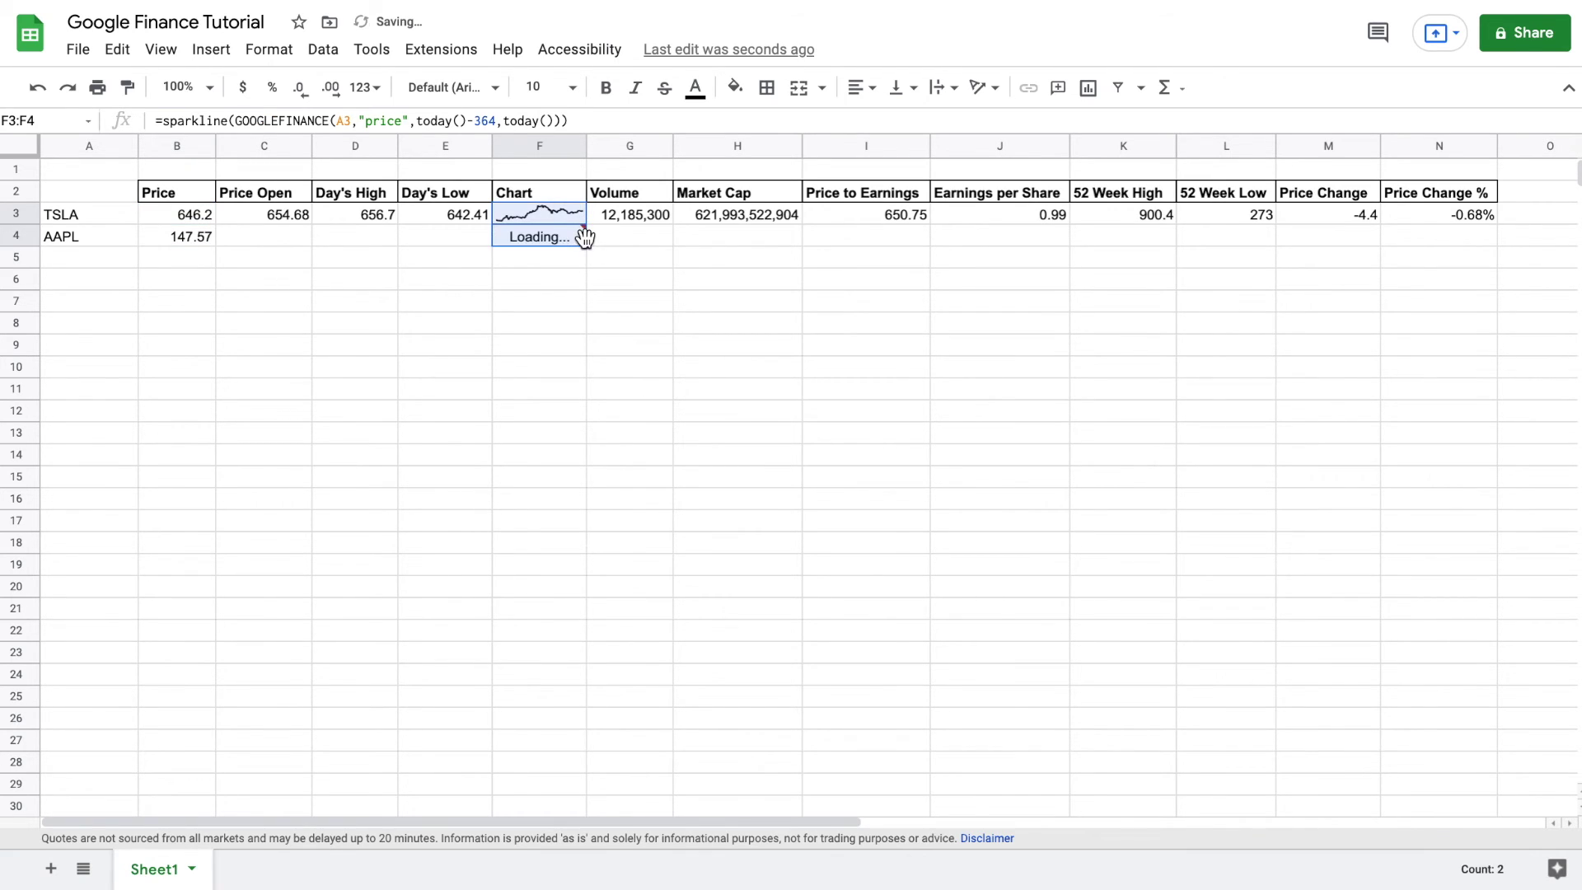
click(532, 261)
click(194, 216)
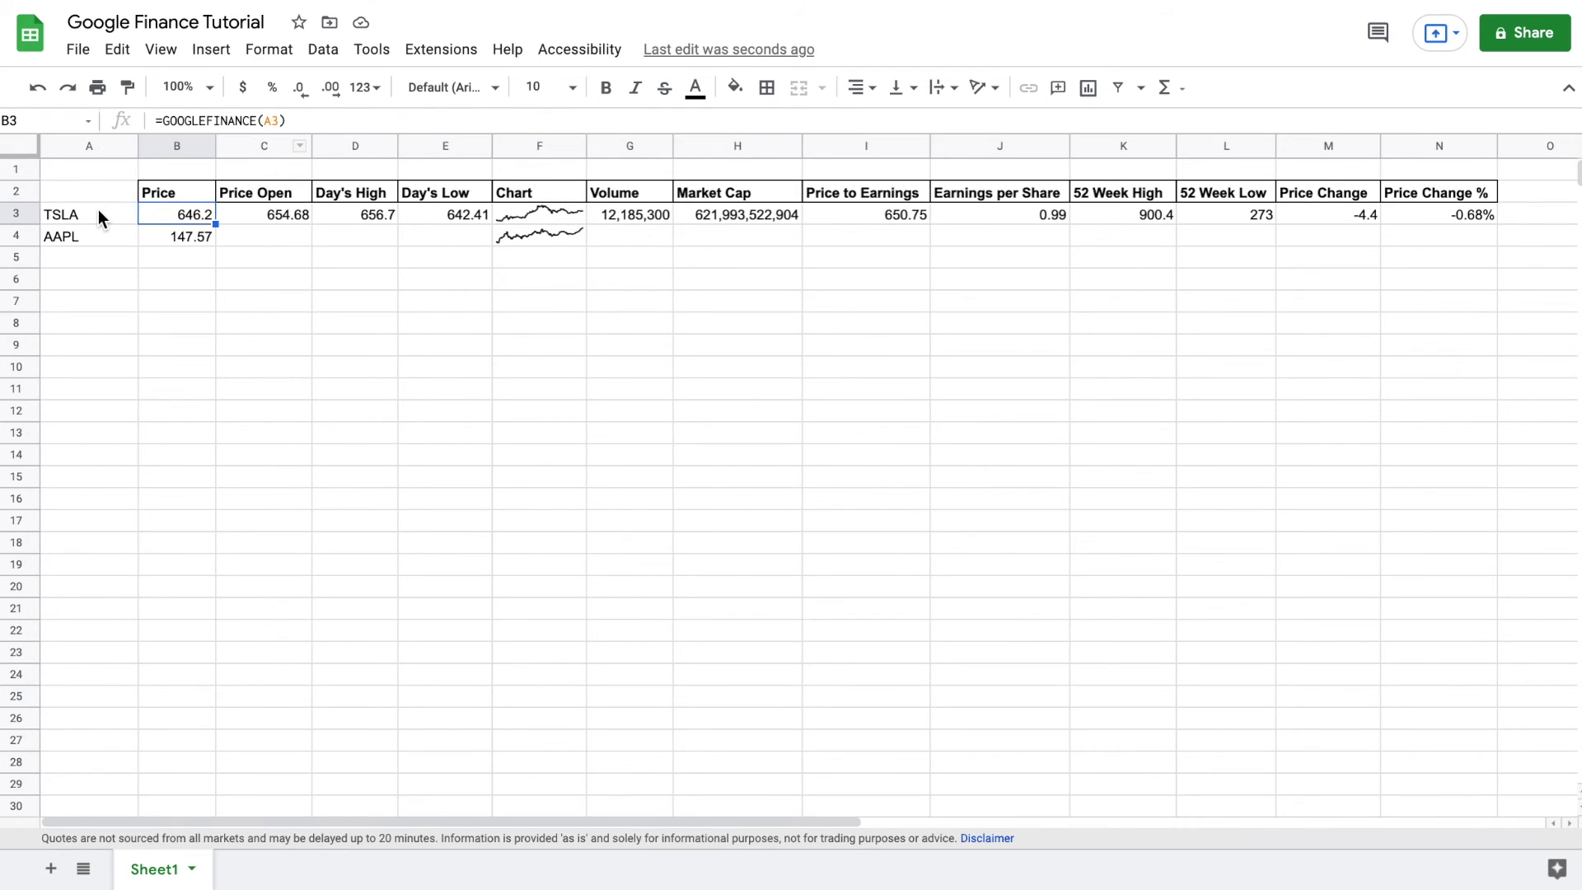
click(198, 236)
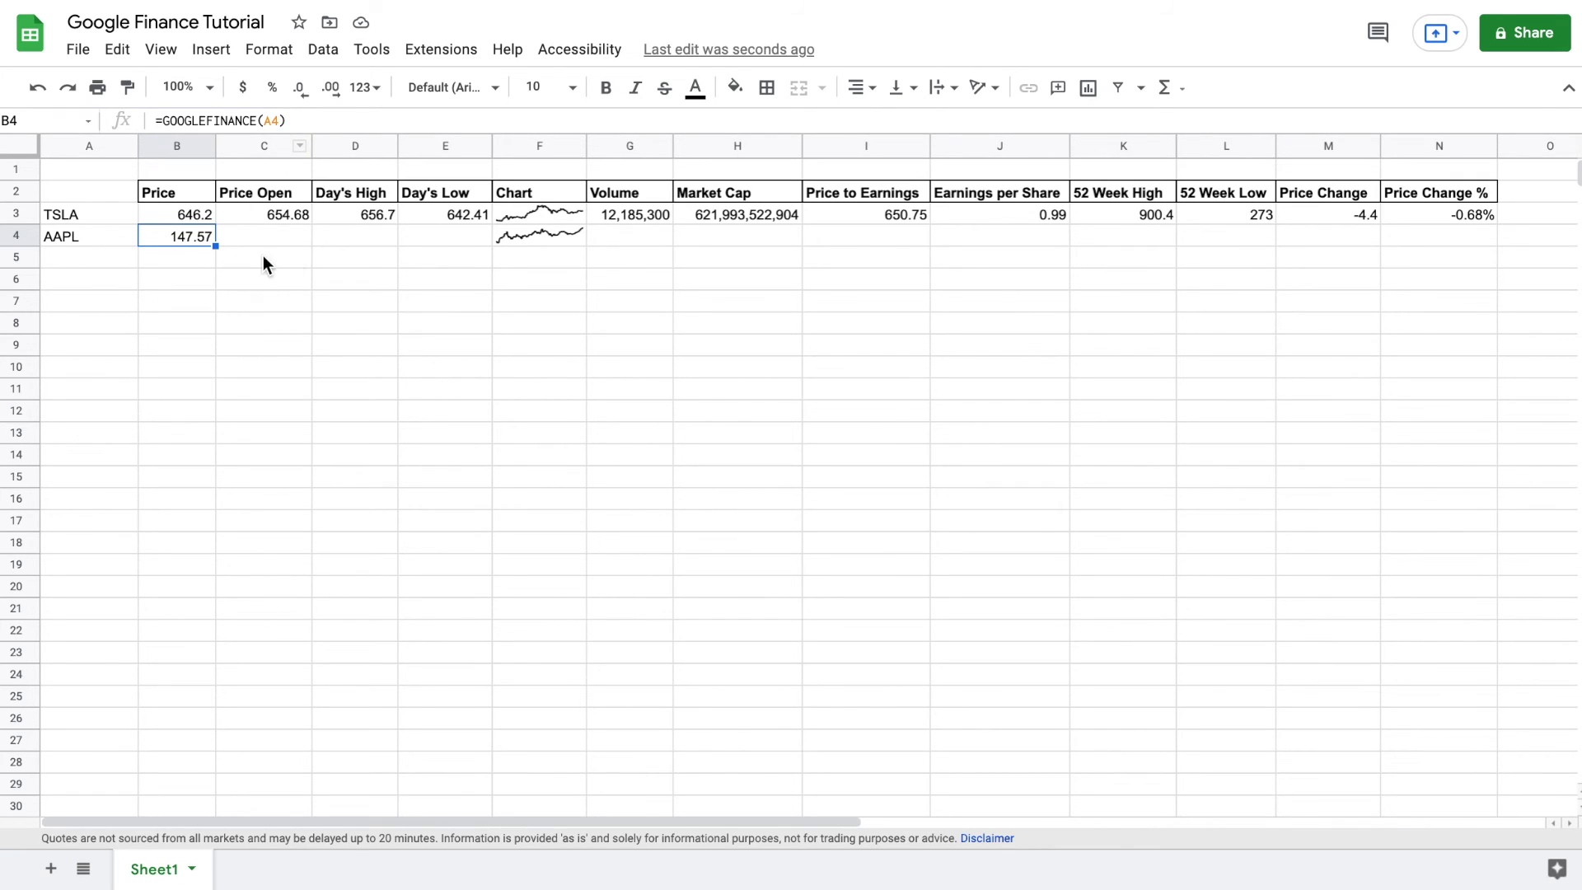
Add VZ in A5 and MSFT in A6 as the third and fourth tickers
click(114, 255)
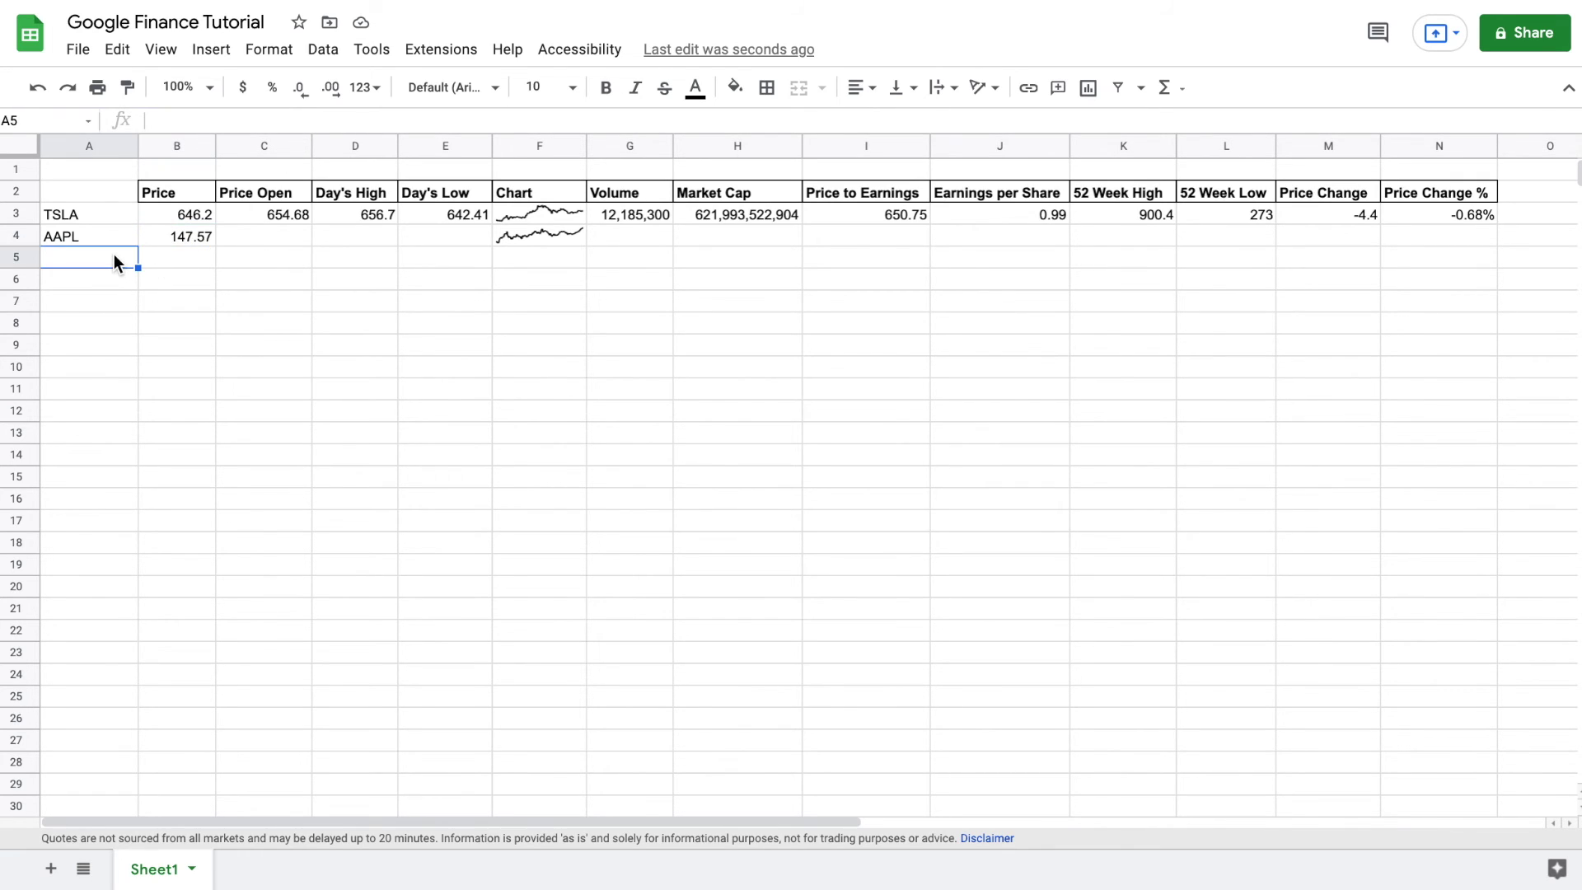
text(VZ)
key(Return)
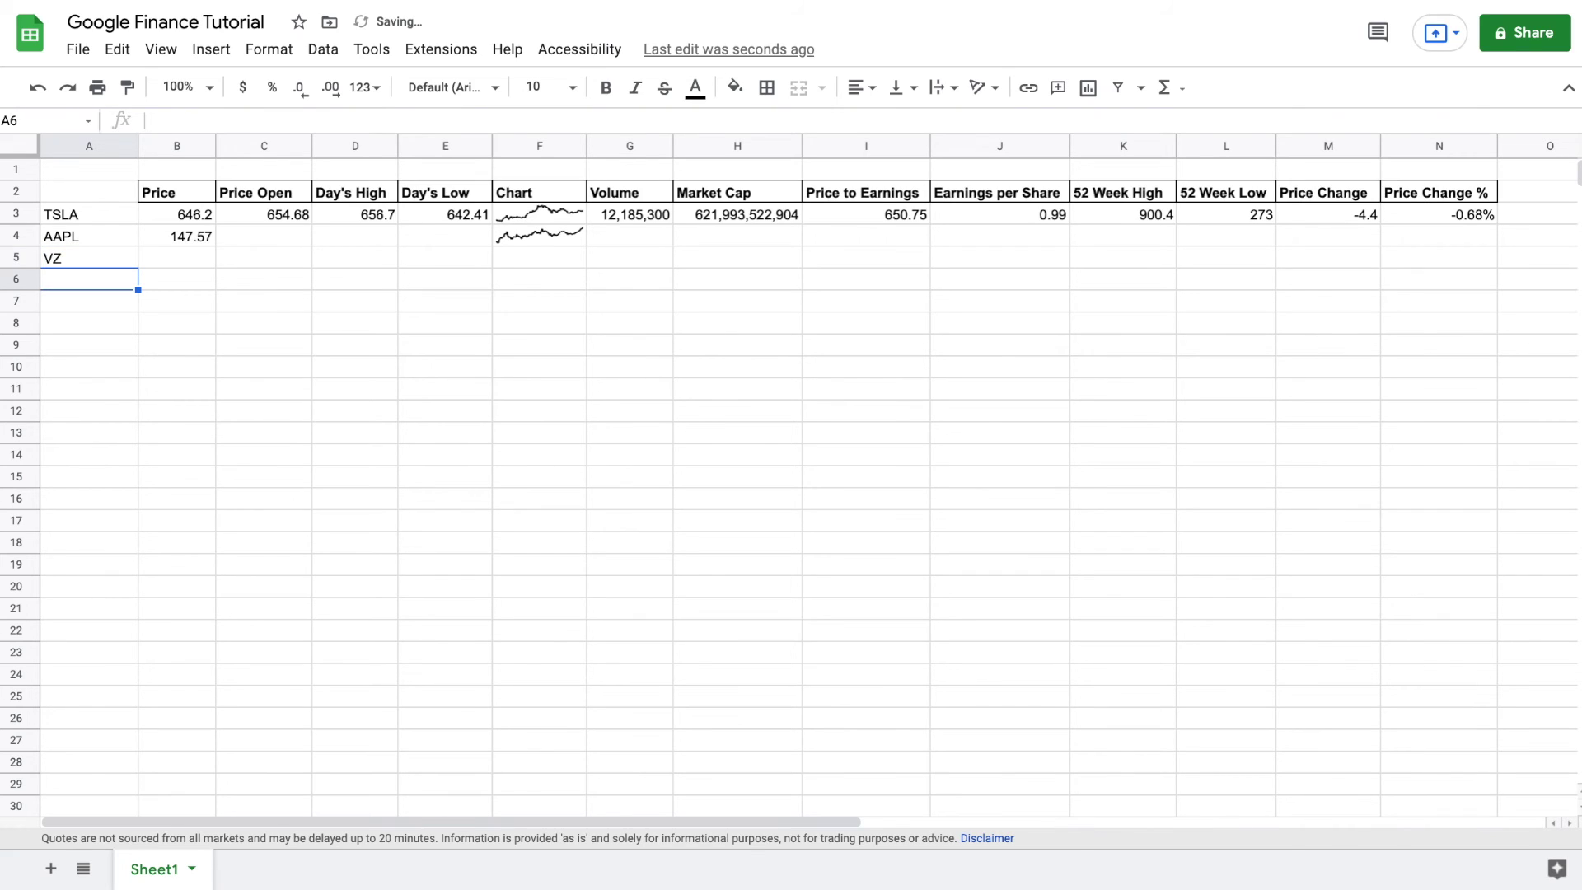
text(MSFT)
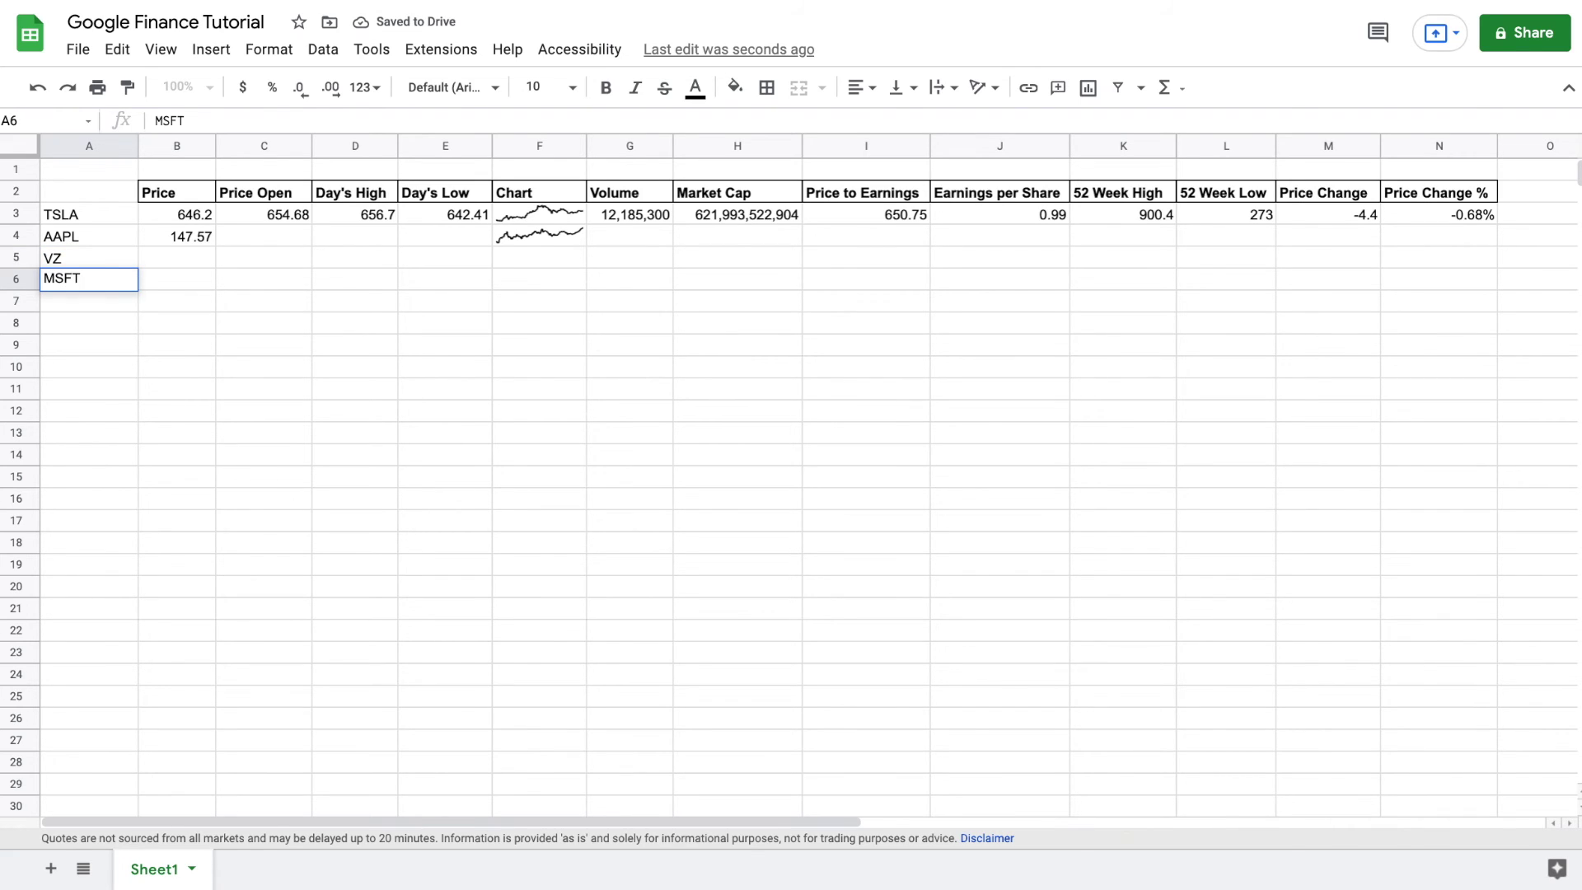
key(Return)
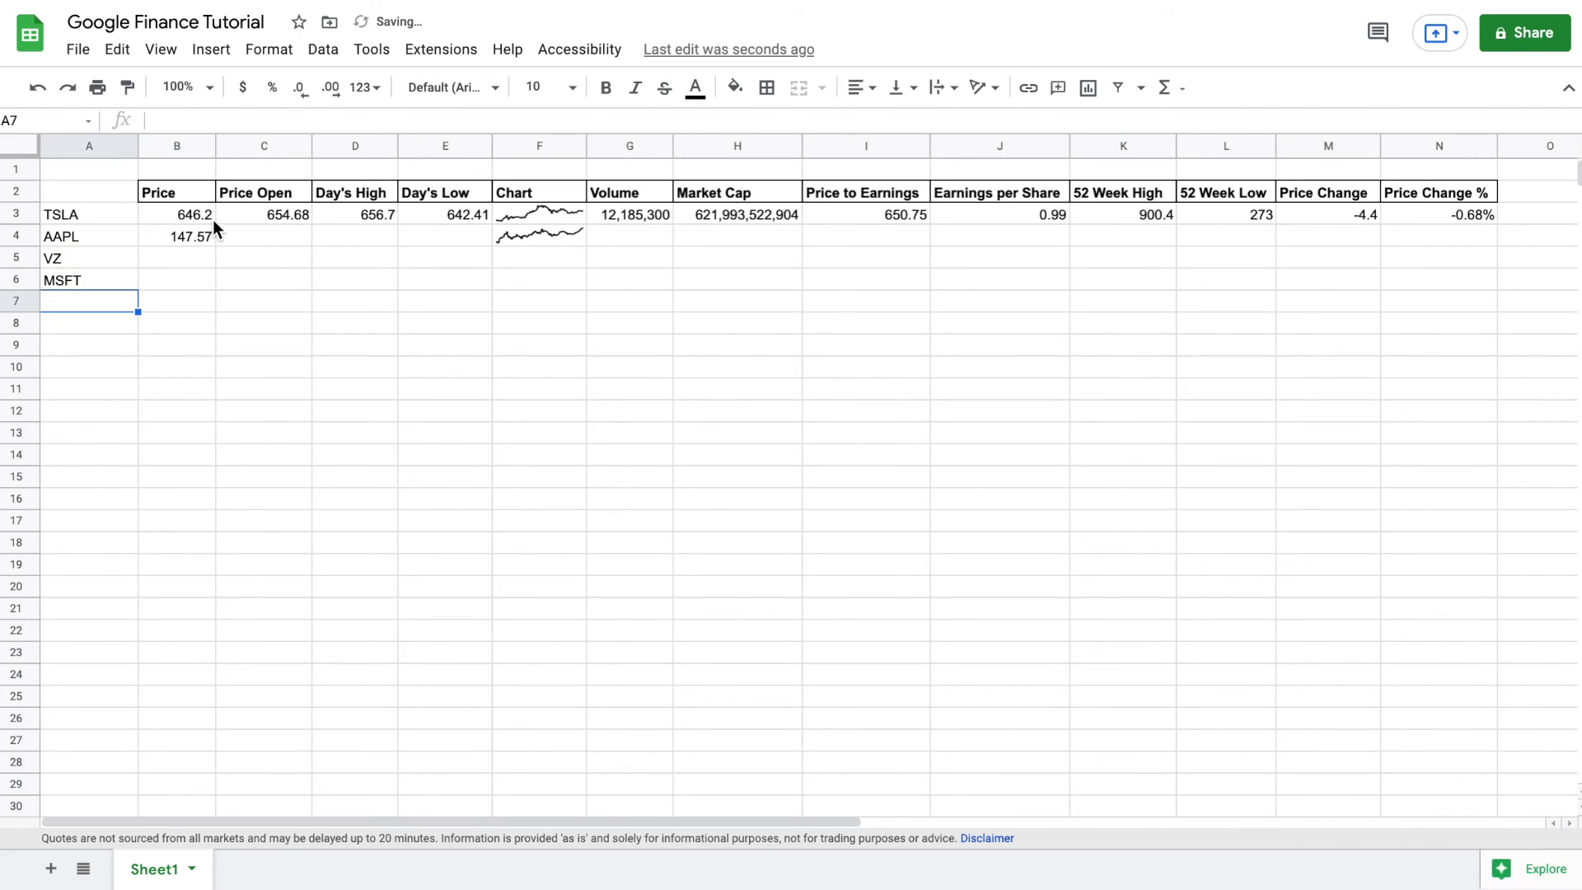
drag(204, 221, 1492, 285)
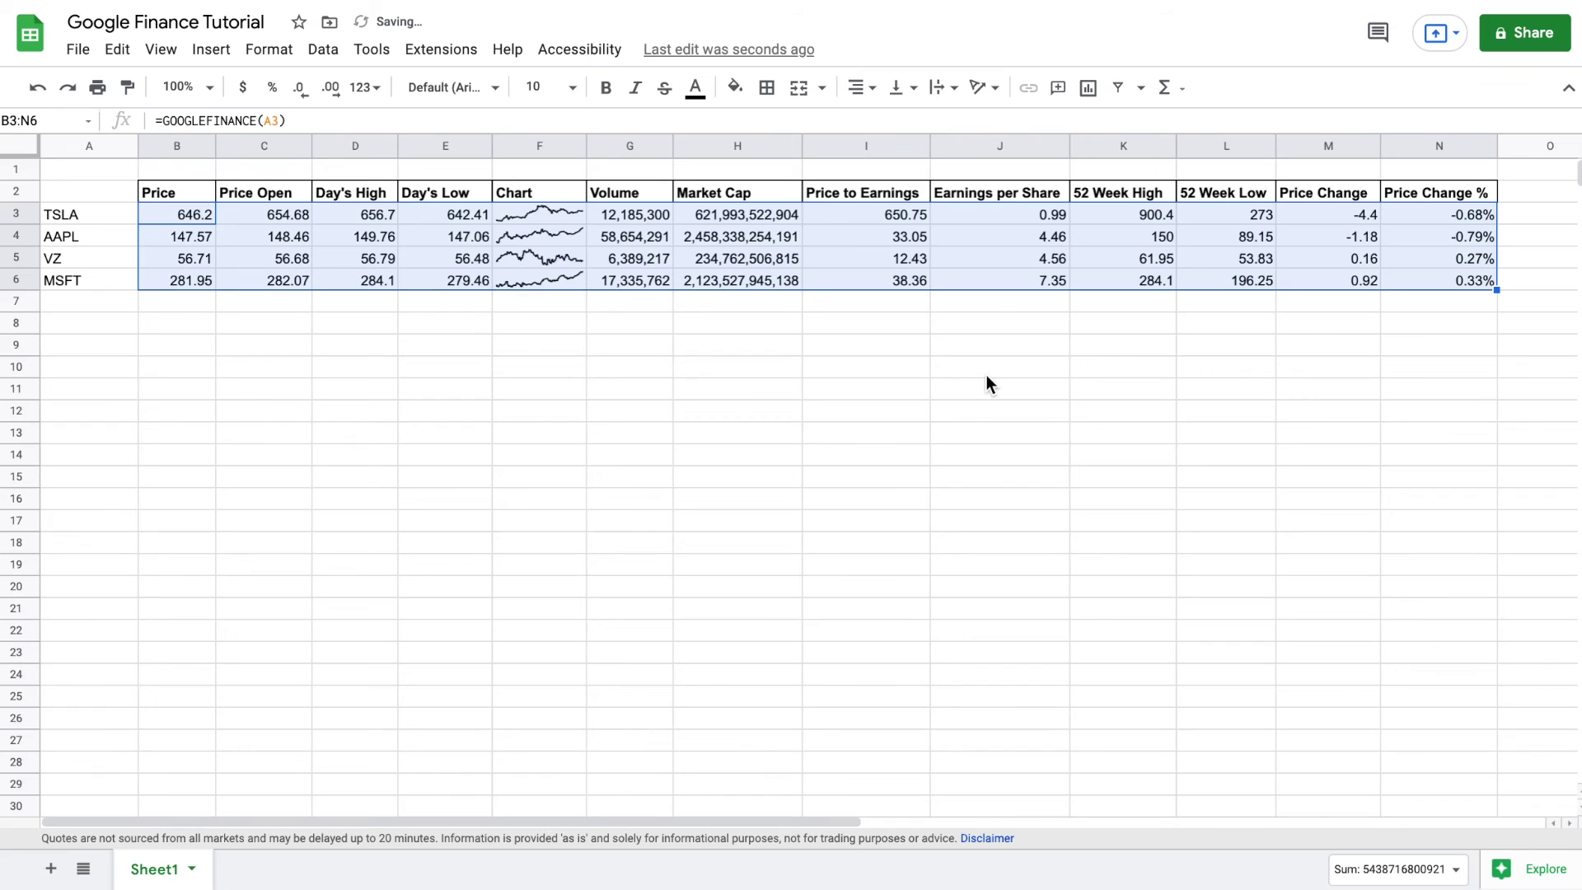
Deselect the filled table showing quotes for TSLA, AAPL, VZ and MSFT
click(605, 367)
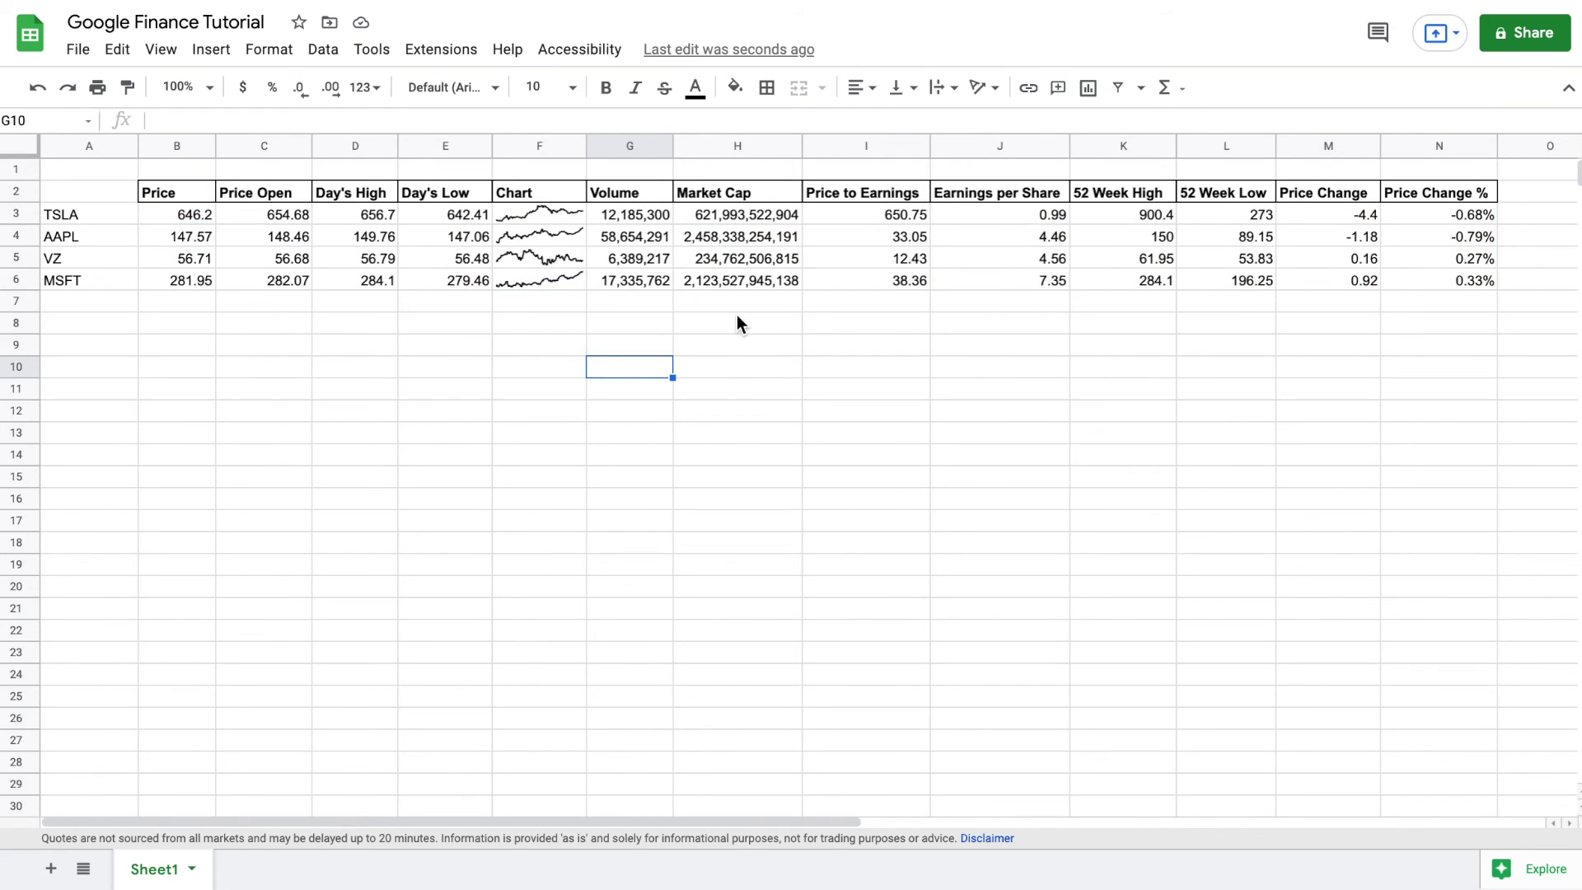
click(849, 328)
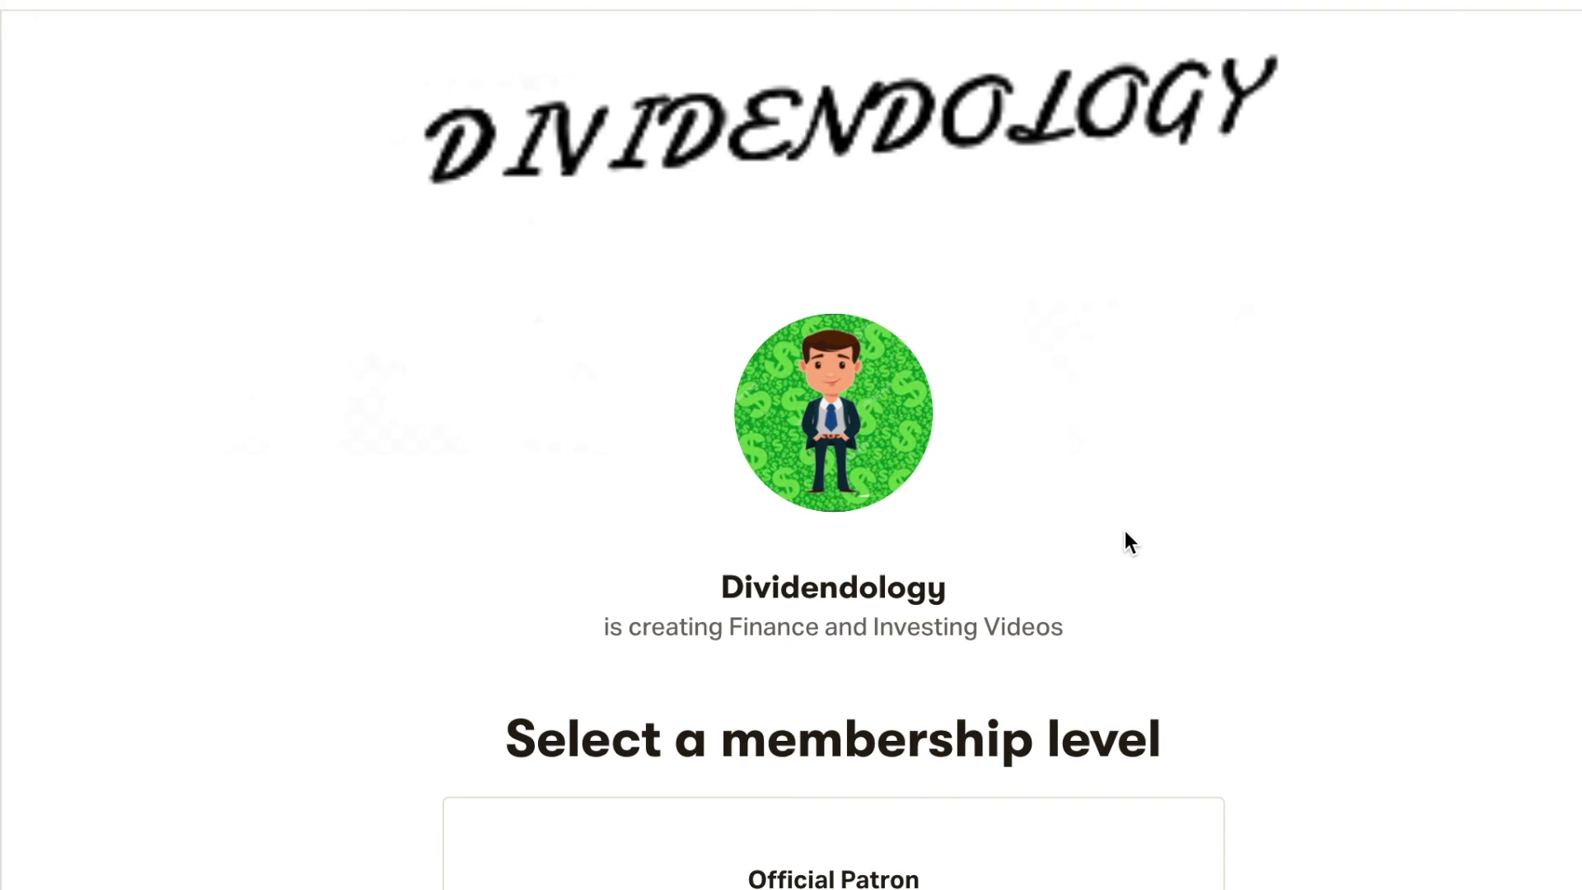
Scroll down the Patreon page to the $3 per month Official Patron tier and its benefits
scroll(1125, 531, down, 8)
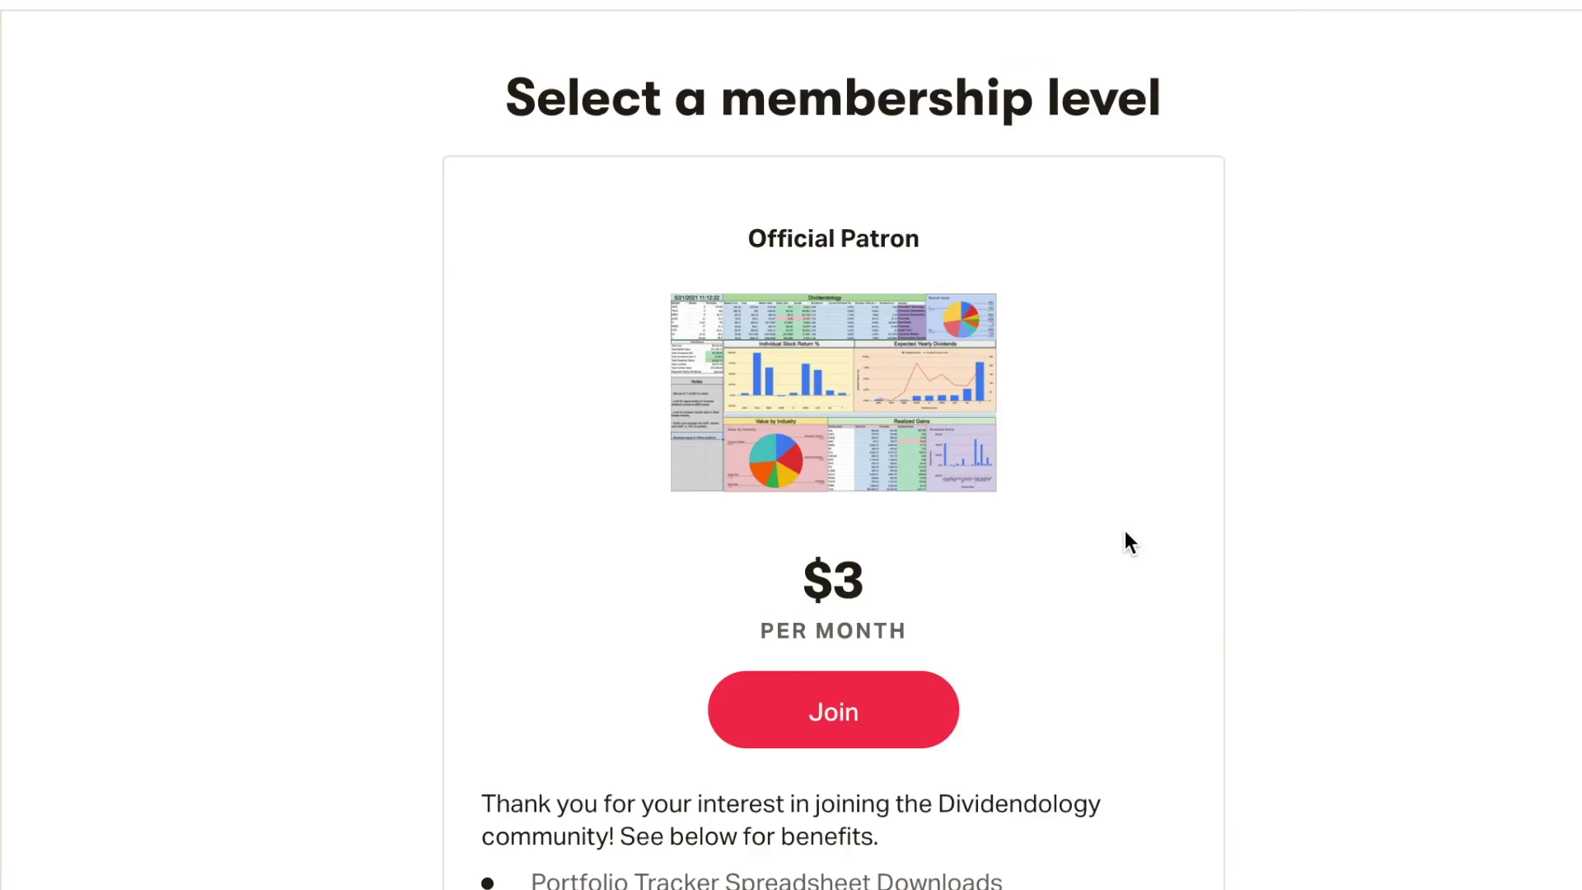
scroll(1125, 531, down, 2)
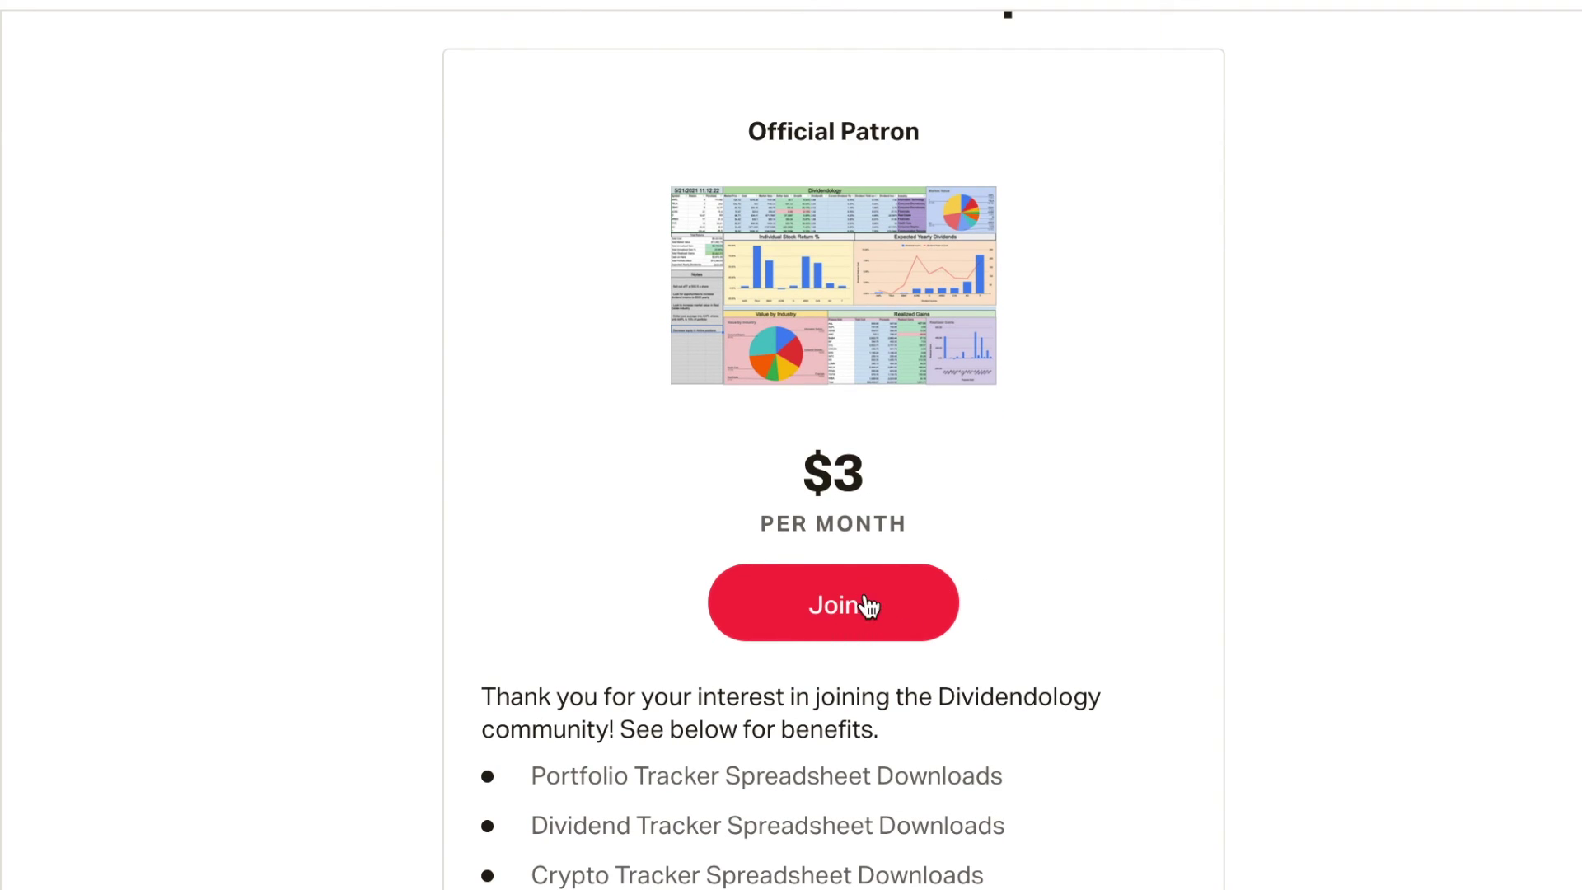